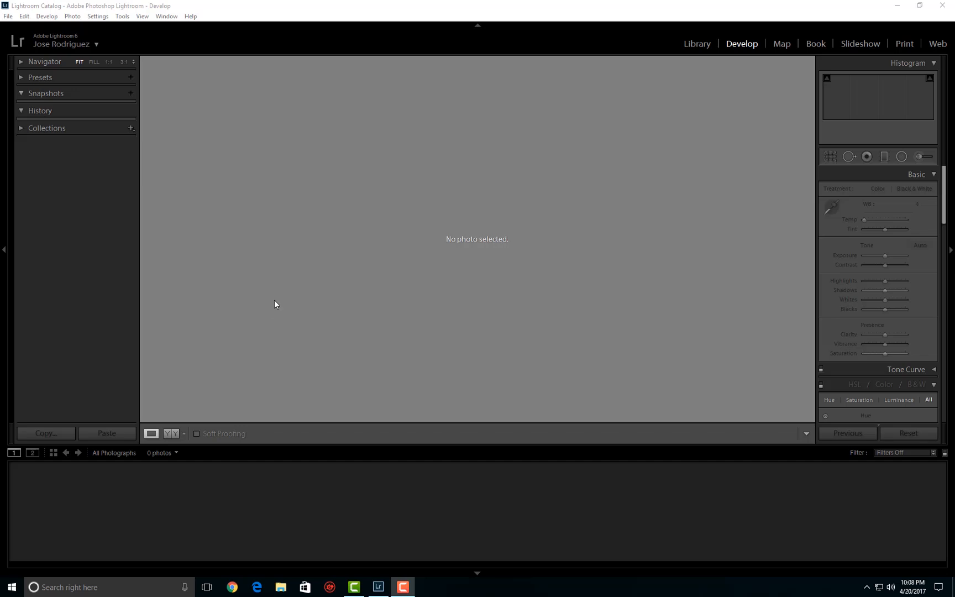
Create a new catalog named LR Demo in the LR Demo folder under My Complete Lightroom How To Video on drive E
{"action": "left_click", "coordinate": [7, 16]}
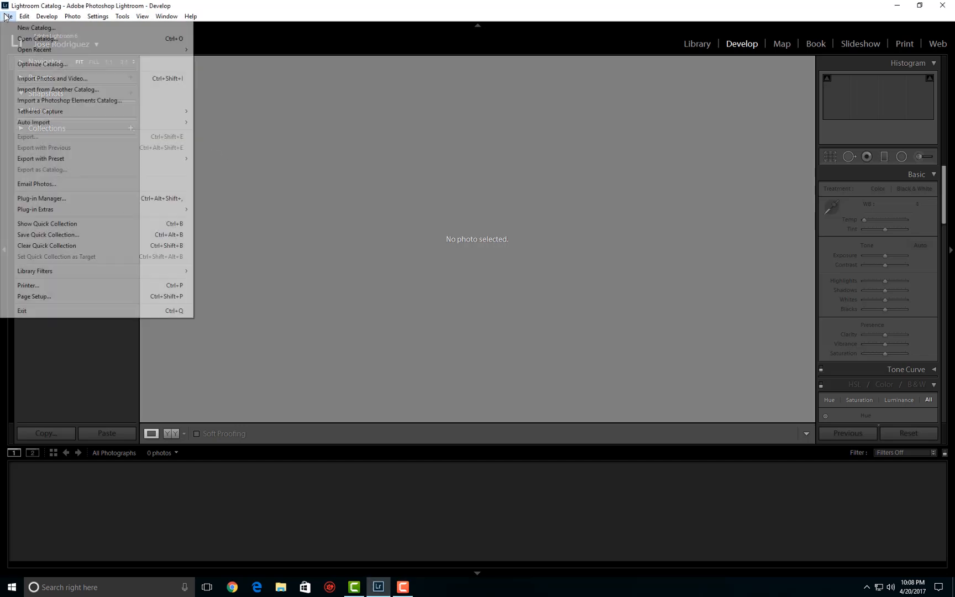
{"action": "left_click", "coordinate": [34, 28]}
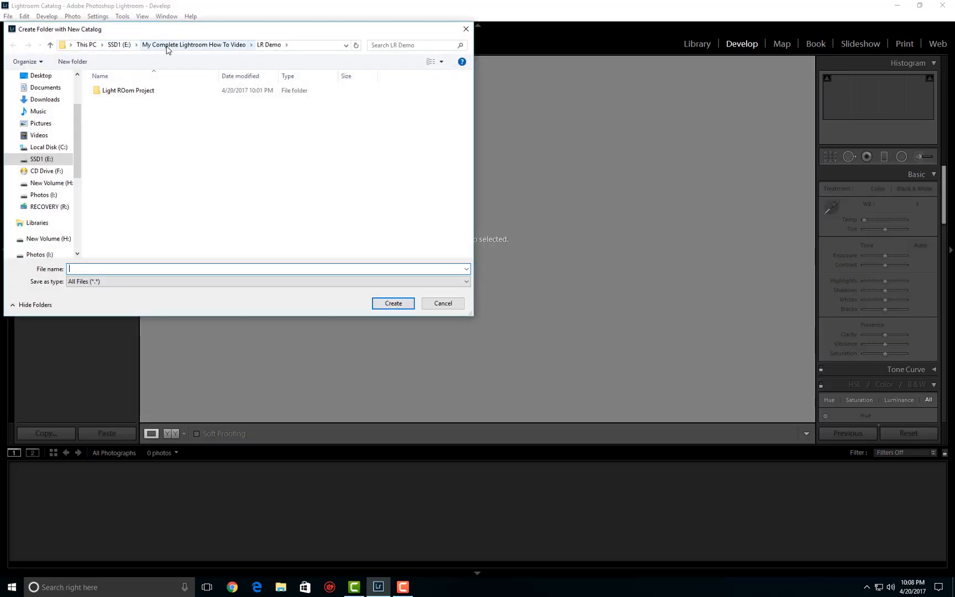
{"action": "left_click", "coordinate": [130, 48]}
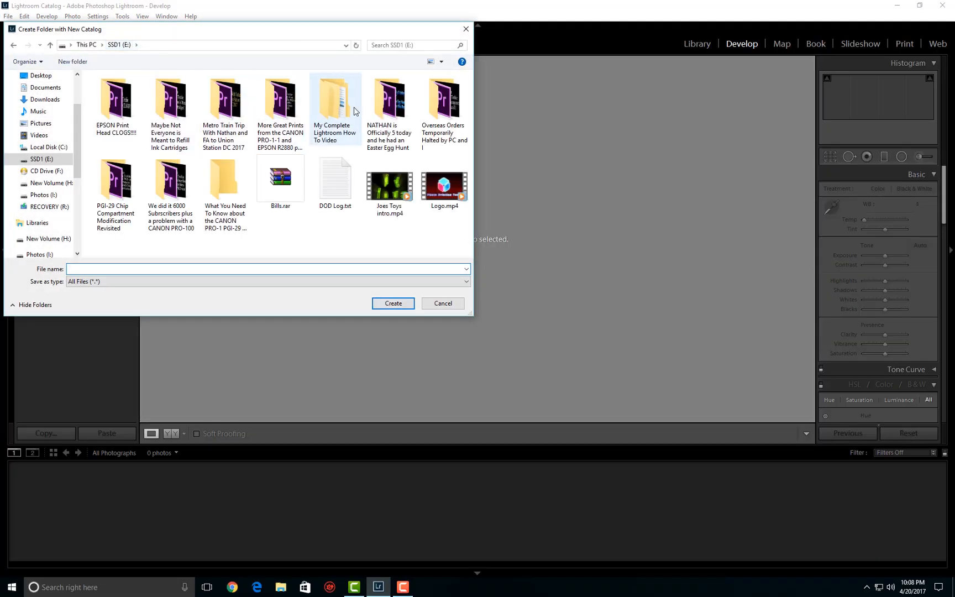
{"action": "double_click", "coordinate": [332, 111]}
{"action": "double_click", "coordinate": [105, 92]}
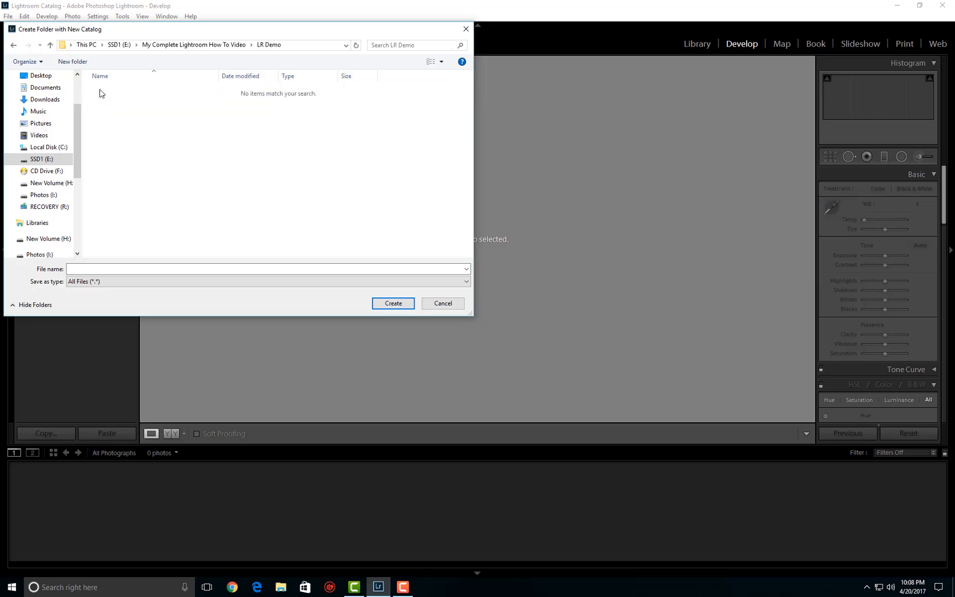
{"action": "left_click", "coordinate": [194, 270]}
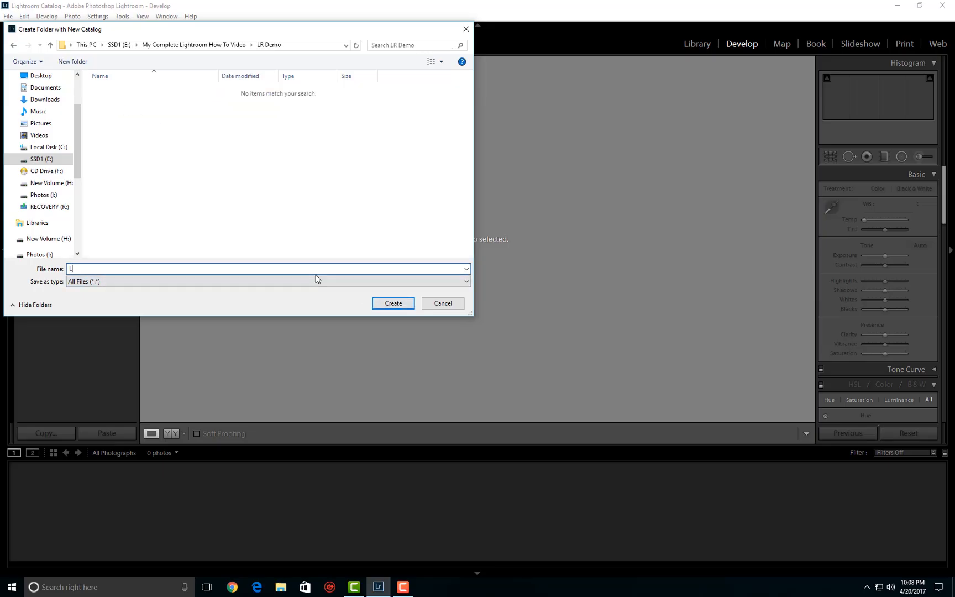
{"action": "type", "text": "LR Demo"}
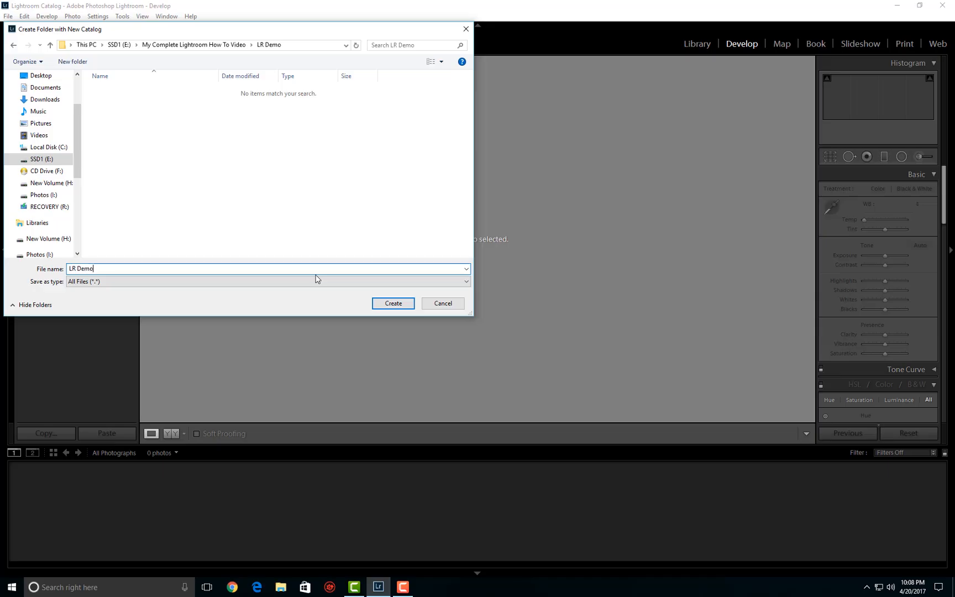
{"action": "left_click", "coordinate": [385, 304]}
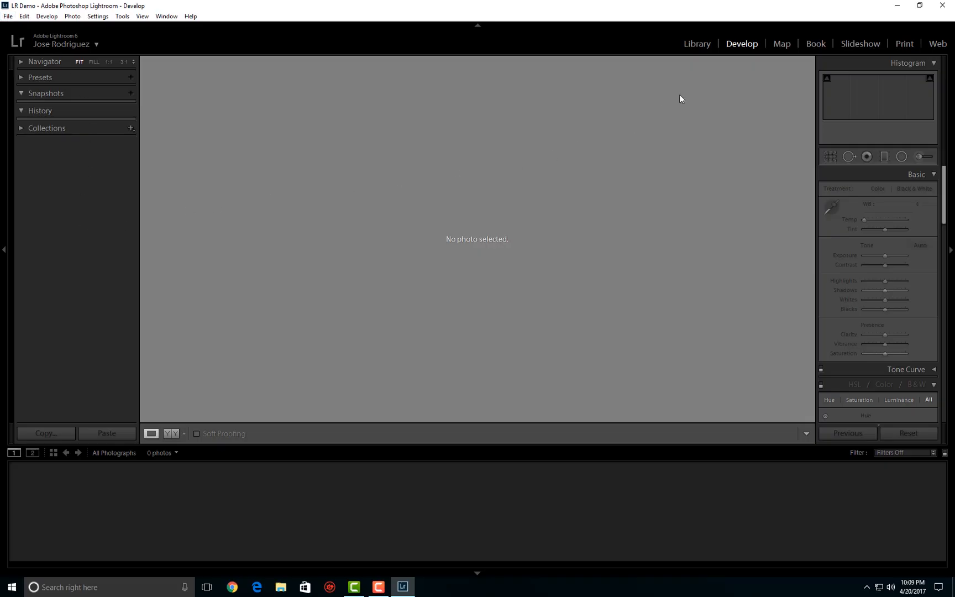
Import all four photos from New folder under My Complete Lightroom How To Video into the catalog, using the Add option
{"action": "left_click", "coordinate": [698, 44]}
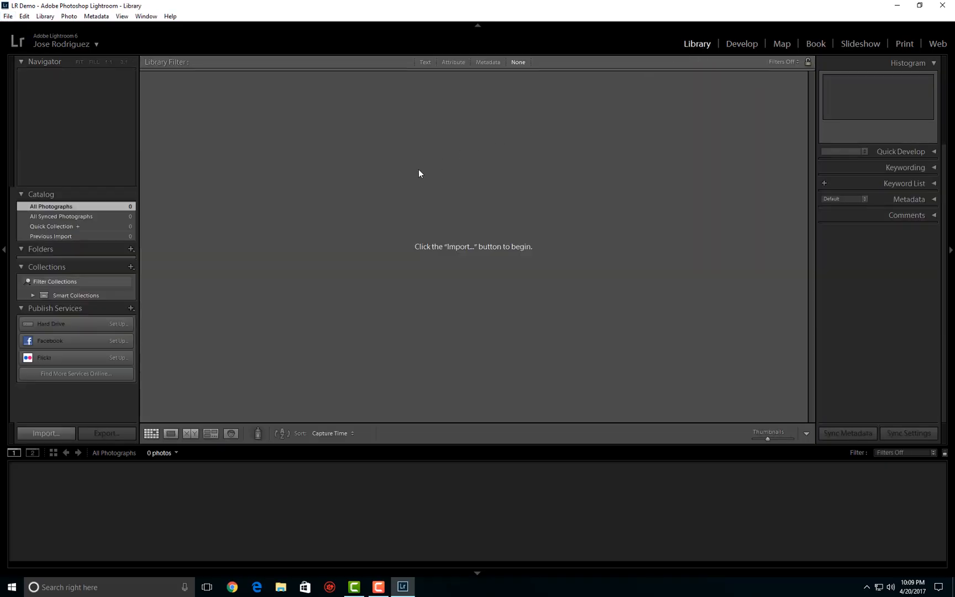
{"action": "left_click", "coordinate": [44, 432]}
{"action": "left_click", "coordinate": [24, 118]}
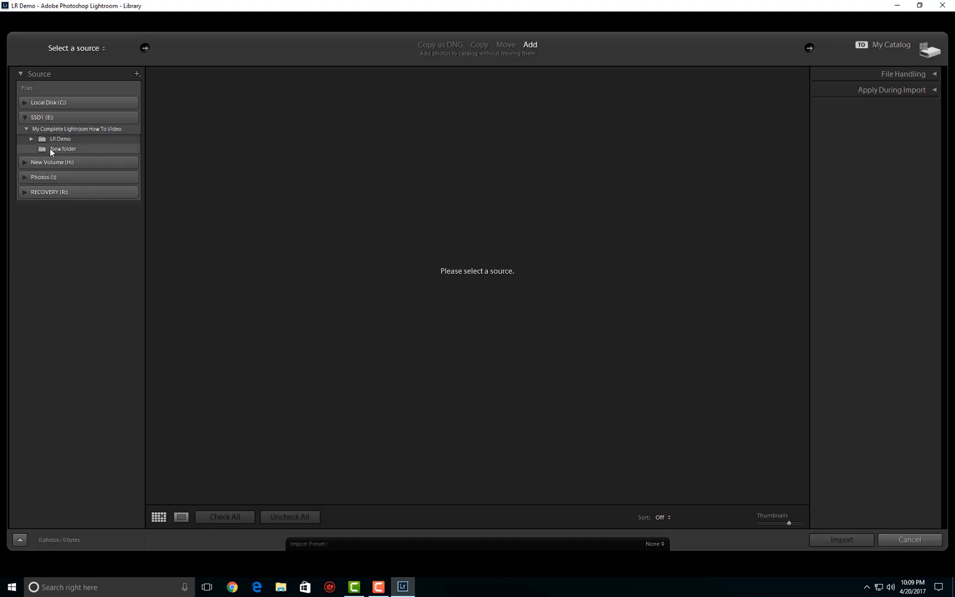
{"action": "left_click", "coordinate": [54, 149]}
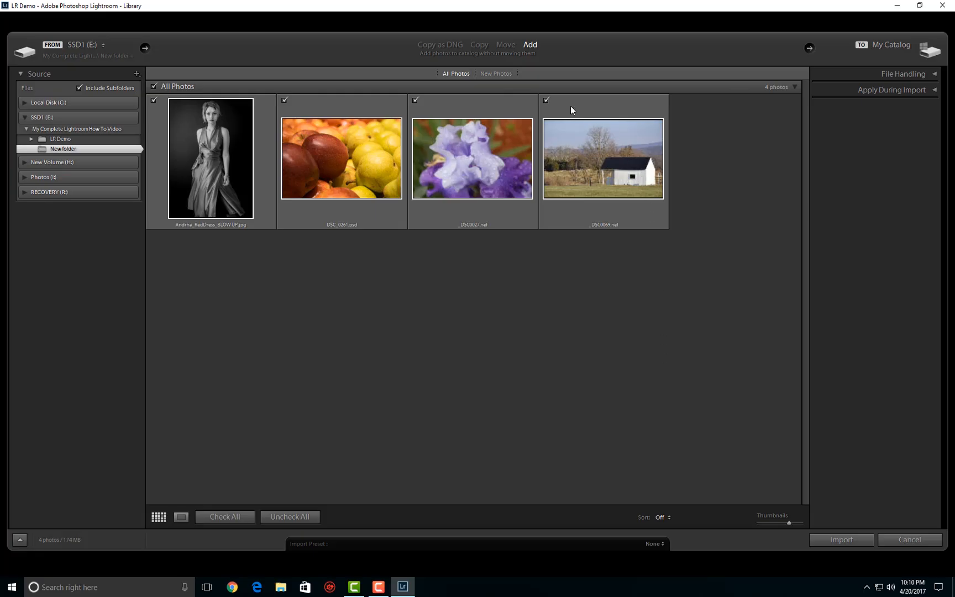
{"action": "left_click", "coordinate": [546, 100]}
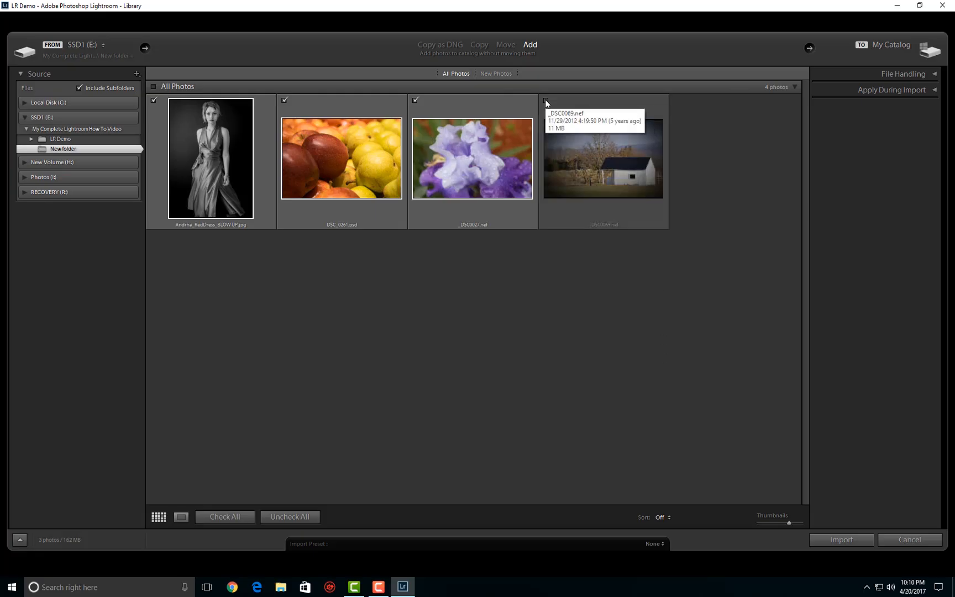
{"action": "left_click", "coordinate": [546, 100]}
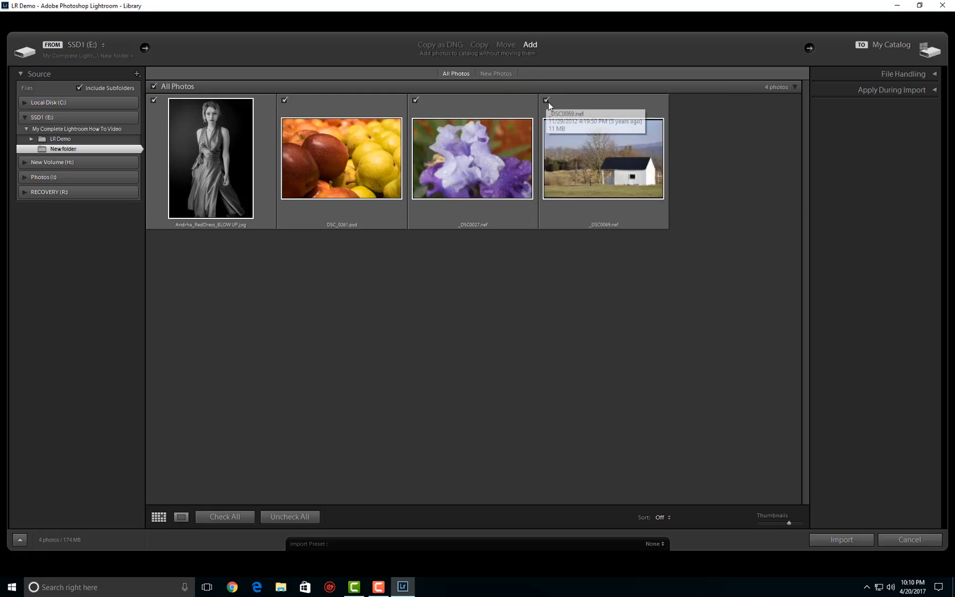
{"action": "left_click", "coordinate": [838, 539]}
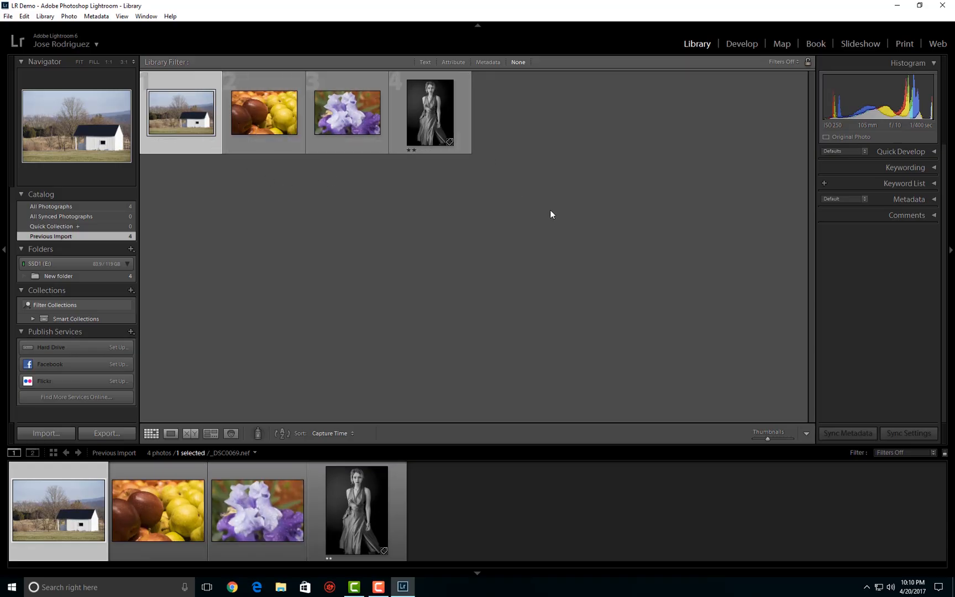
Enlarge the Library thumbnails and look through the imported photos in the Develop module, ending on the white barn photo _DSC0069.nef
{"action": "mouse_move", "coordinate": [768, 438]}
{"action": "left_mouse_down"}
{"action": "mouse_move", "coordinate": [787, 437]}
{"action": "mouse_move", "coordinate": [777, 438]}
{"action": "left_mouse_up"}
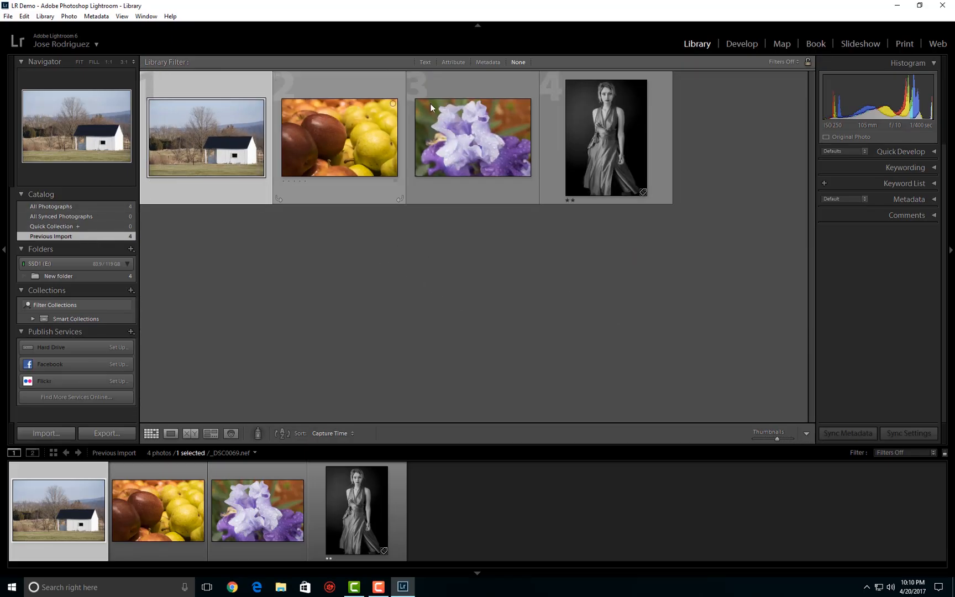
{"action": "left_click", "coordinate": [739, 43]}
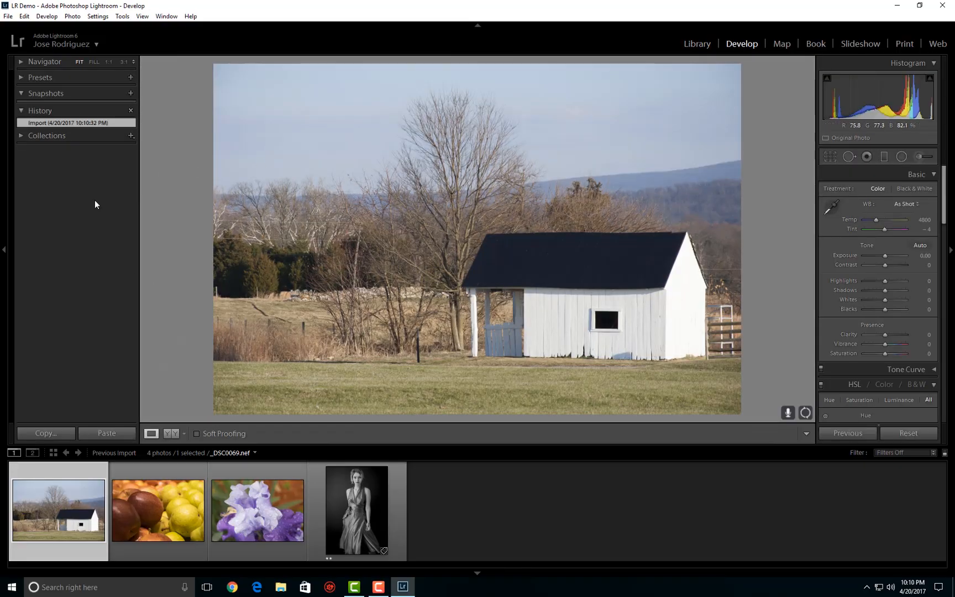
{"action": "left_click", "coordinate": [165, 511]}
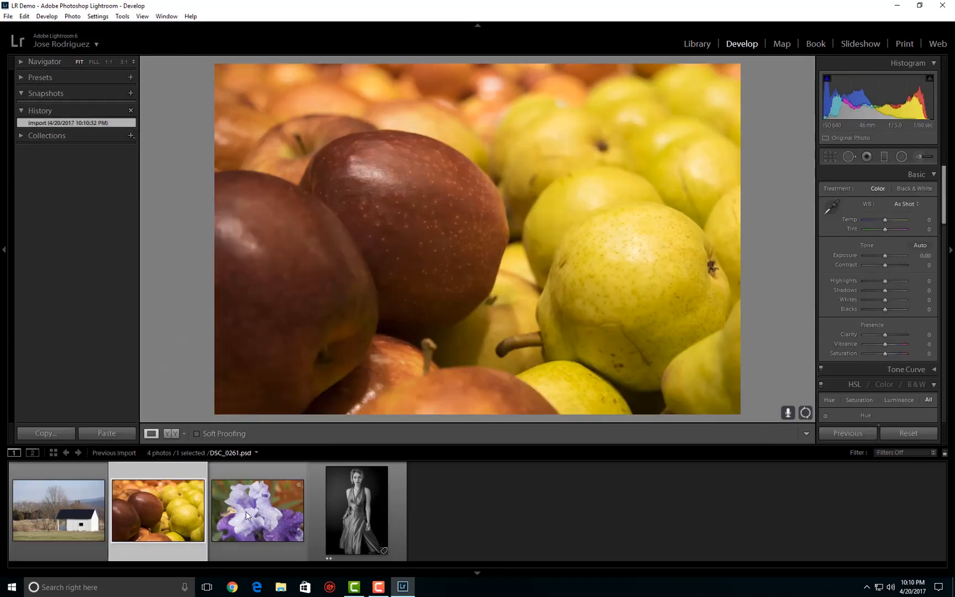
{"action": "left_click", "coordinate": [247, 511]}
{"action": "left_click", "coordinate": [330, 519]}
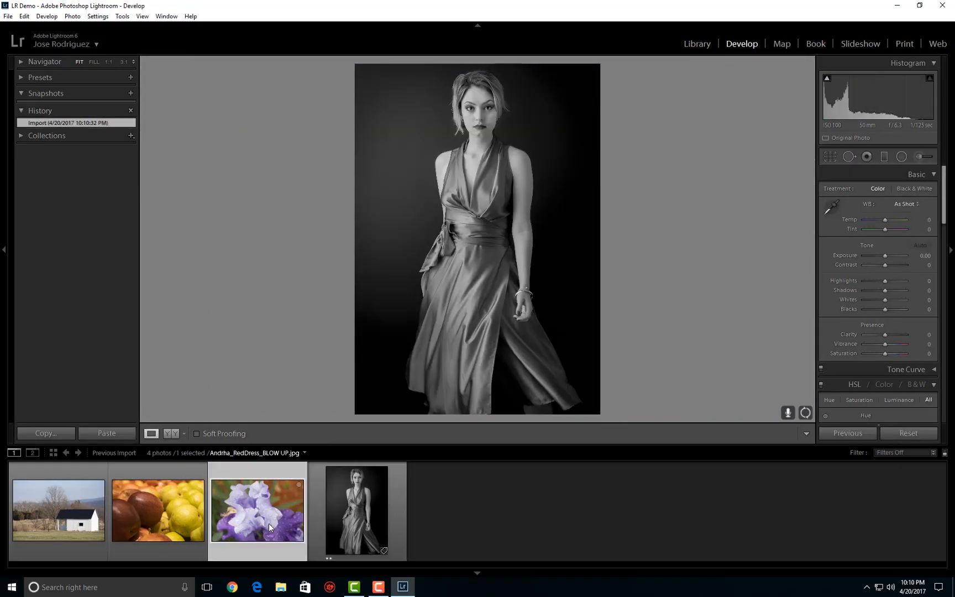
{"action": "left_click", "coordinate": [269, 523]}
{"action": "left_click", "coordinate": [161, 511]}
{"action": "left_click", "coordinate": [82, 503]}
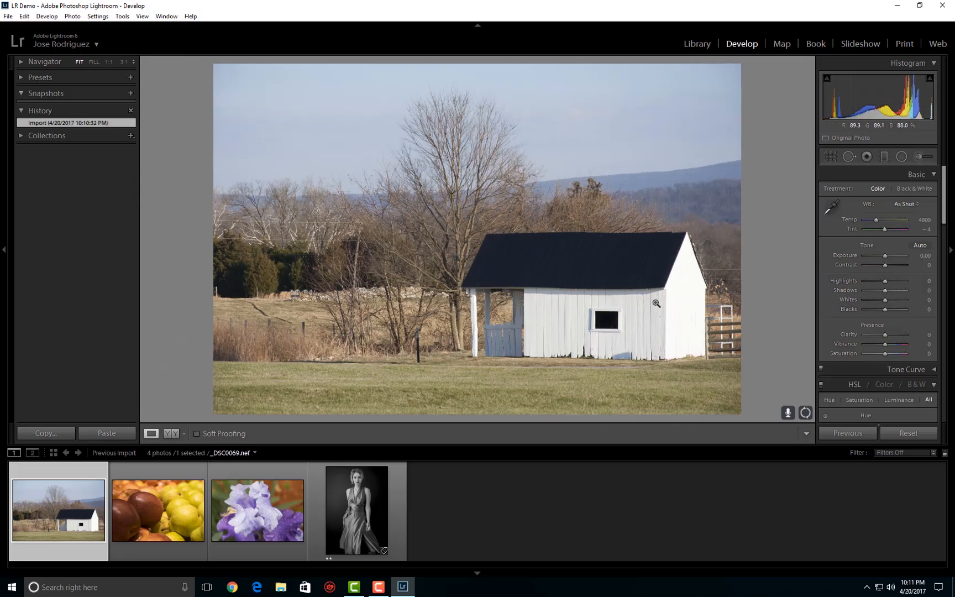
Set the barn photo's Highlights to -100, Shadows to +100, Whites to +29 and Blacks to -52, checking the wall detail at 1:1
{"action": "left_click", "coordinate": [686, 305]}
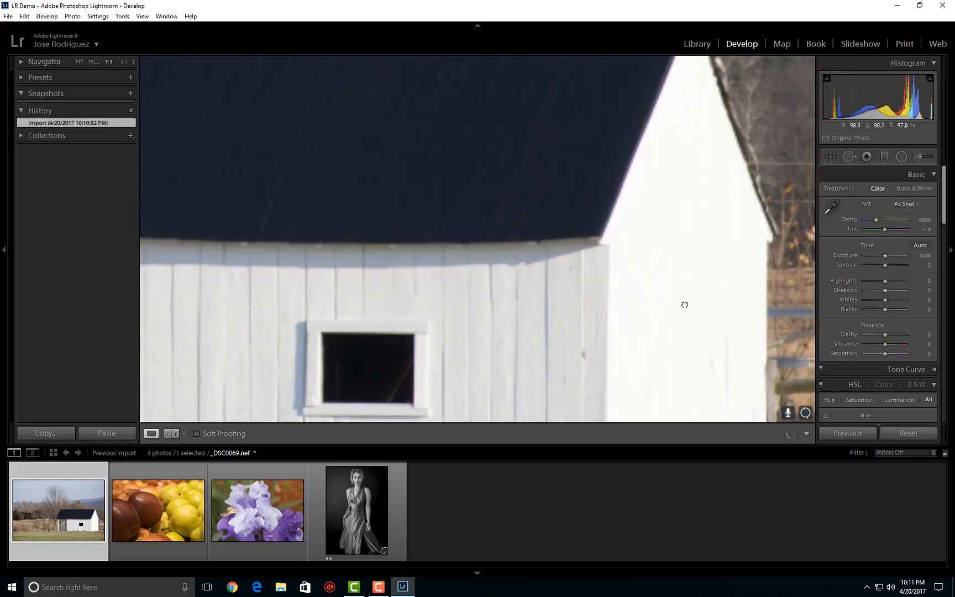
{"action": "left_click", "coordinate": [668, 256]}
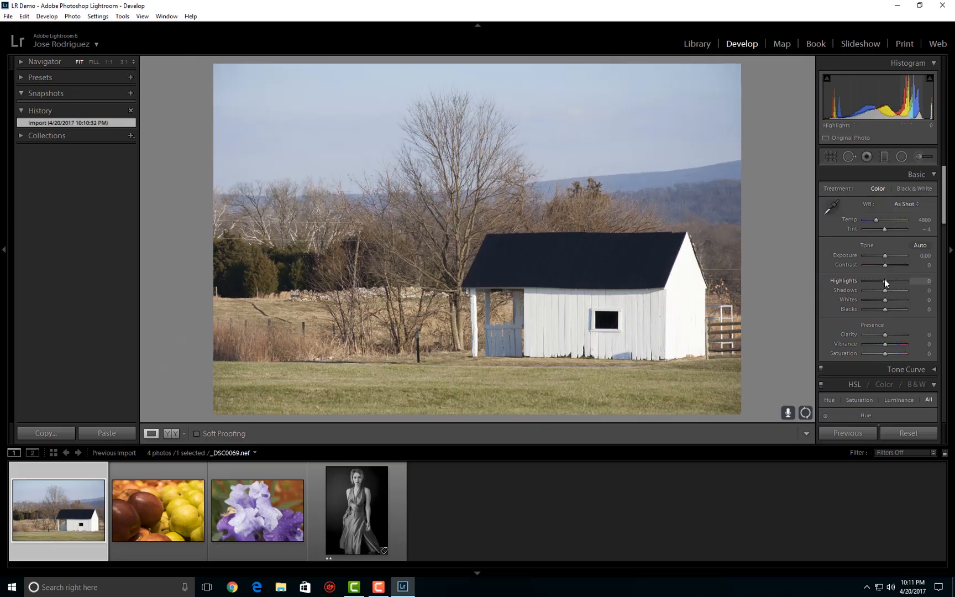
{"action": "left_click_drag", "start_coordinate": [880, 283], "coordinate": [855, 279]}
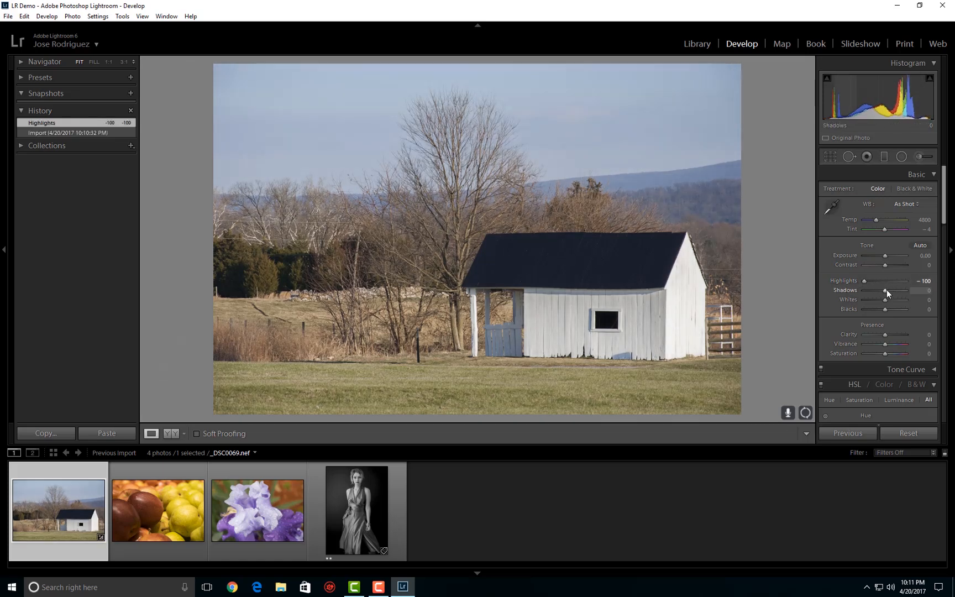
{"action": "left_click_drag", "start_coordinate": [886, 290], "coordinate": [913, 288]}
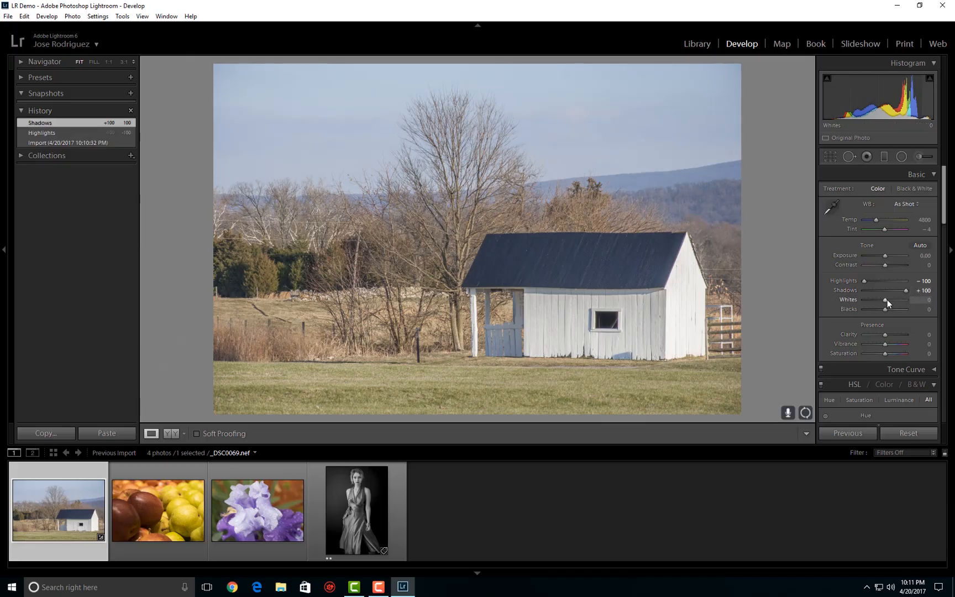
{"action": "key", "text": "alt"}
{"action": "left_click_drag", "start_coordinate": [884, 299], "coordinate": [874, 312]}
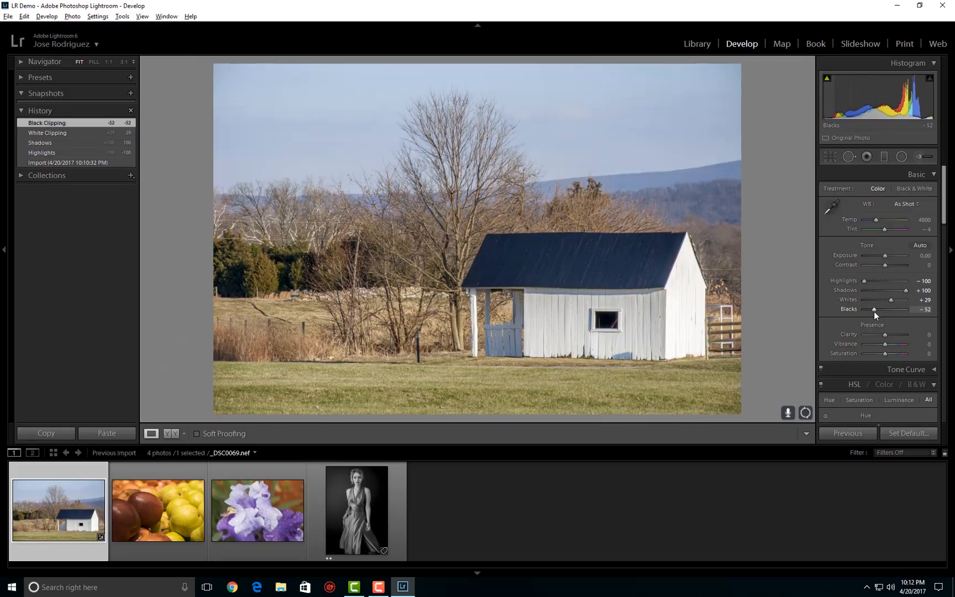
{"action": "left_click", "coordinate": [682, 288]}
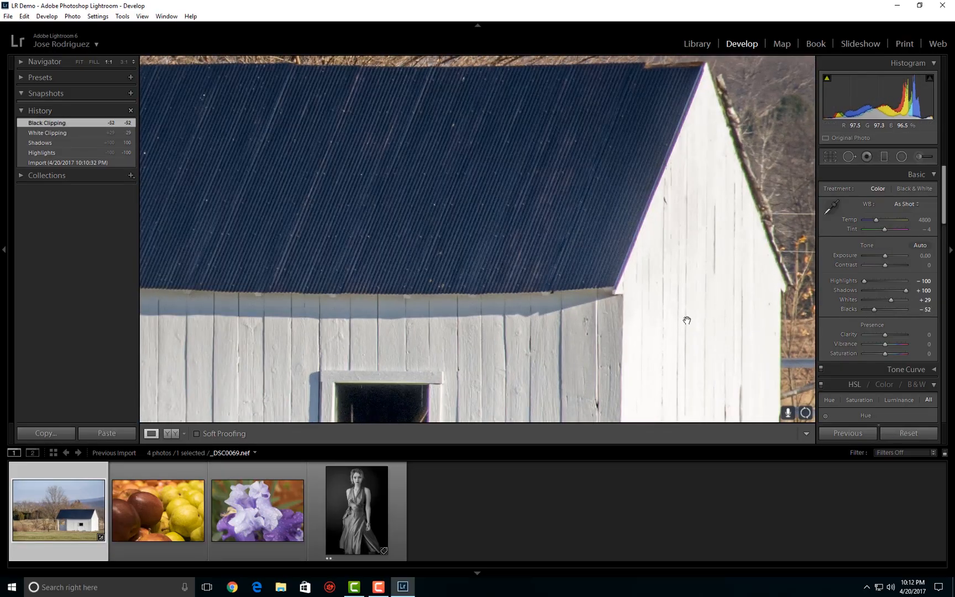
{"action": "left_click", "coordinate": [685, 244]}
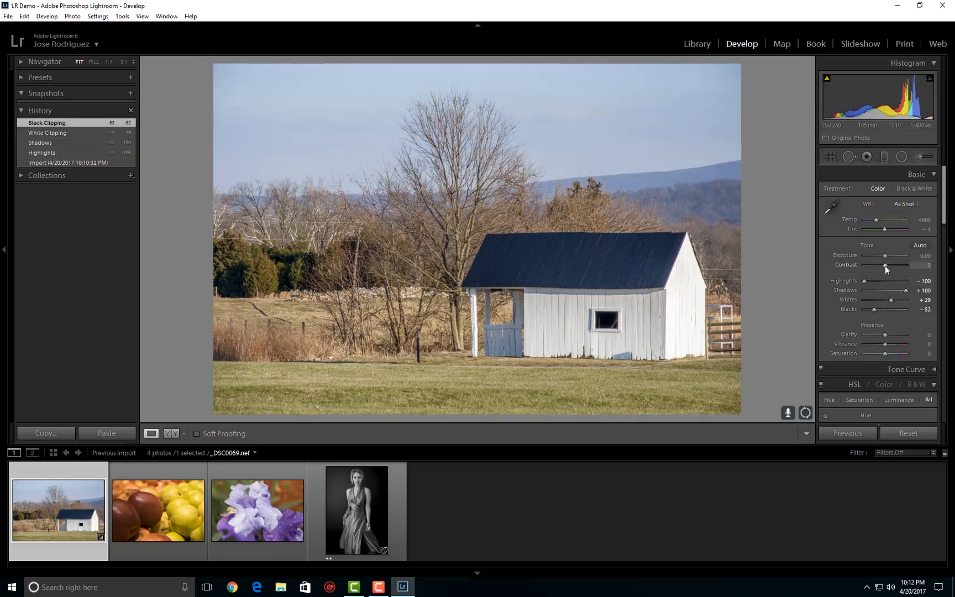
Set the barn photo's Contrast to +17, Exposure to -0.18, Clarity to +17 and Vibrance to +19
{"action": "left_click_drag", "start_coordinate": [886, 265], "coordinate": [888, 264]}
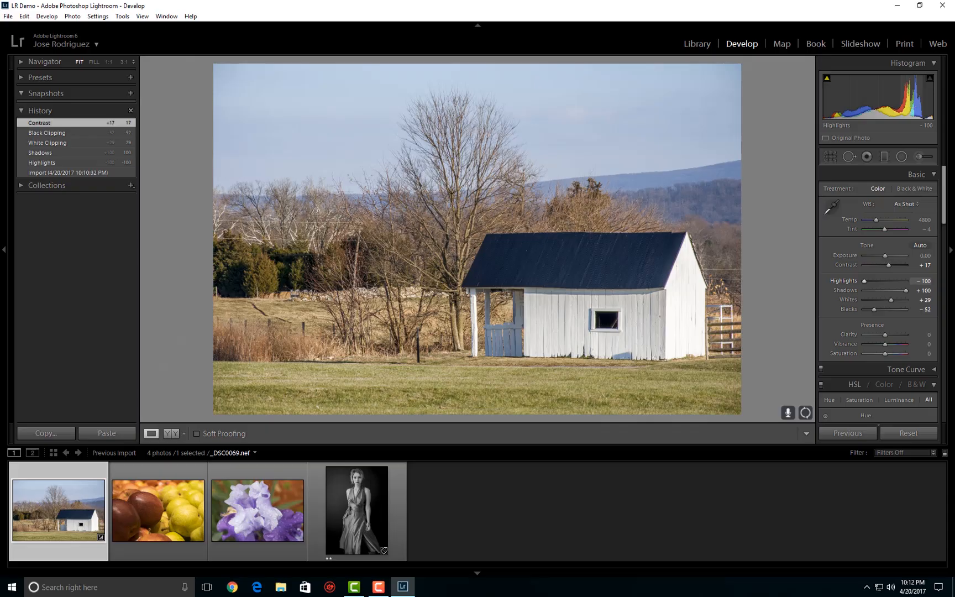
{"action": "left_click_drag", "start_coordinate": [898, 108], "coordinate": [895, 108]}
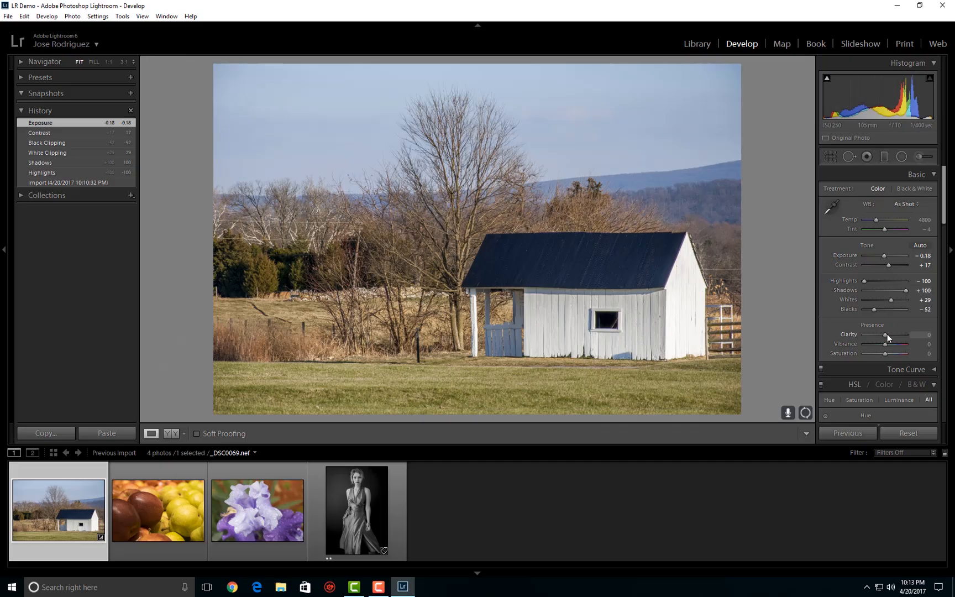
{"action": "left_click_drag", "start_coordinate": [887, 335], "coordinate": [885, 341]}
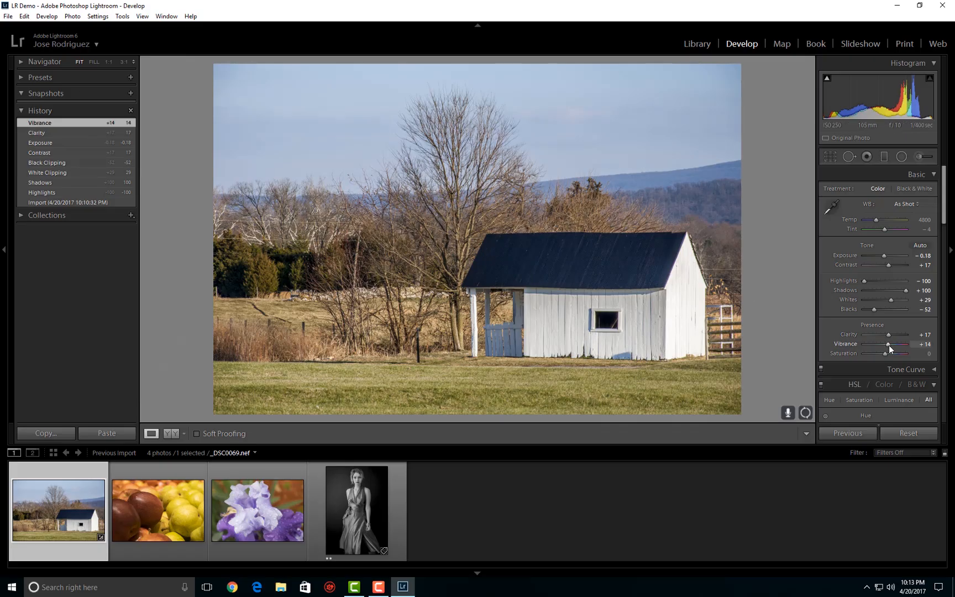
{"action": "left_click_drag", "start_coordinate": [889, 344], "coordinate": [890, 344]}
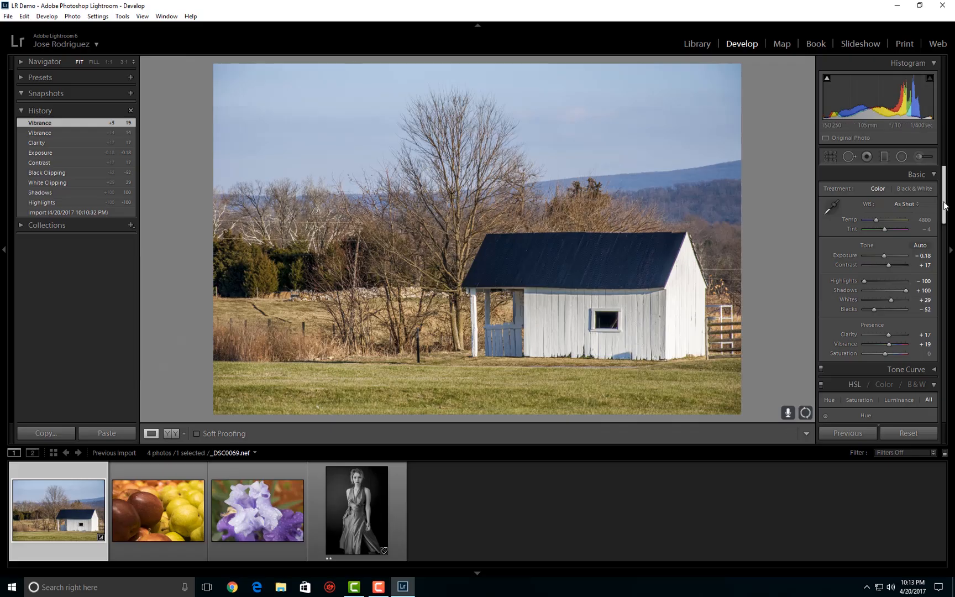
Adjust the tone curve regions to Highlights +9, Darks -14 and Shadows -5, and check the barn's roof and wall at 1:1
{"action": "scroll", "coordinate": [944, 206], "scroll_direction": "down", "scroll_amount": 5}
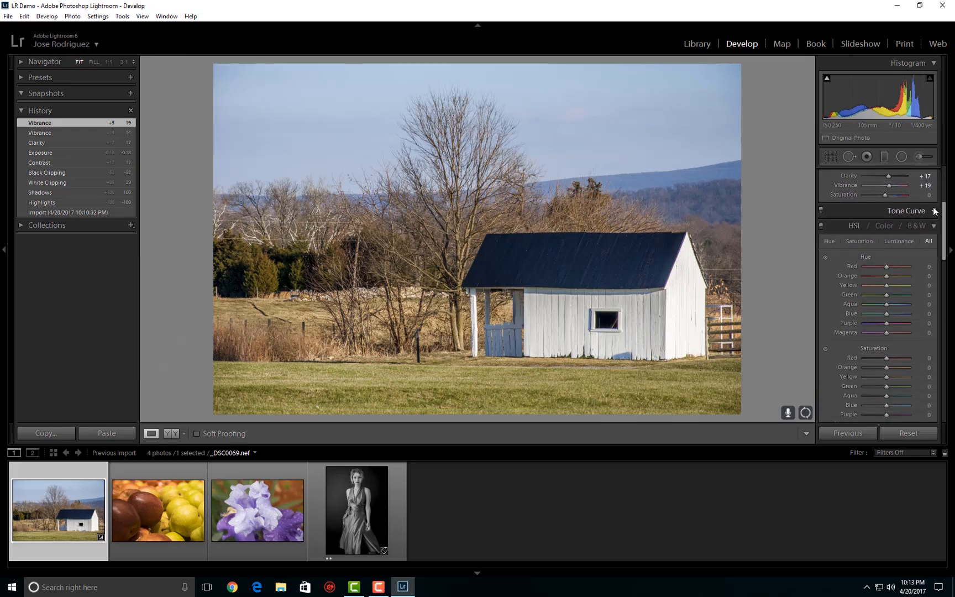
{"action": "left_click", "coordinate": [934, 211]}
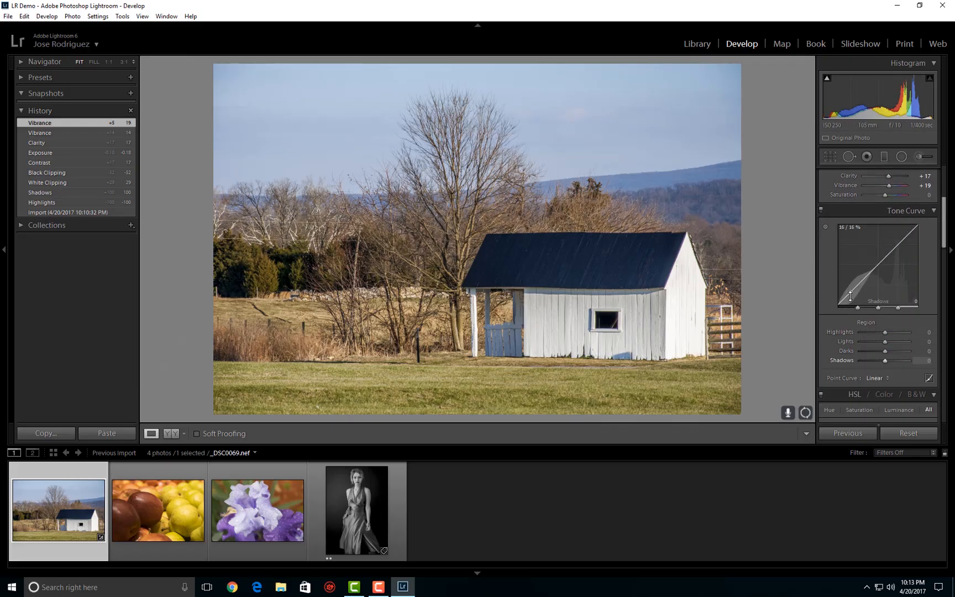
{"action": "mouse_move", "coordinate": [851, 291]}
{"action": "left_mouse_down"}
{"action": "mouse_move", "coordinate": [865, 270]}
{"action": "mouse_move", "coordinate": [866, 281]}
{"action": "left_mouse_up"}
{"action": "left_click_drag", "start_coordinate": [903, 240], "coordinate": [904, 238]}
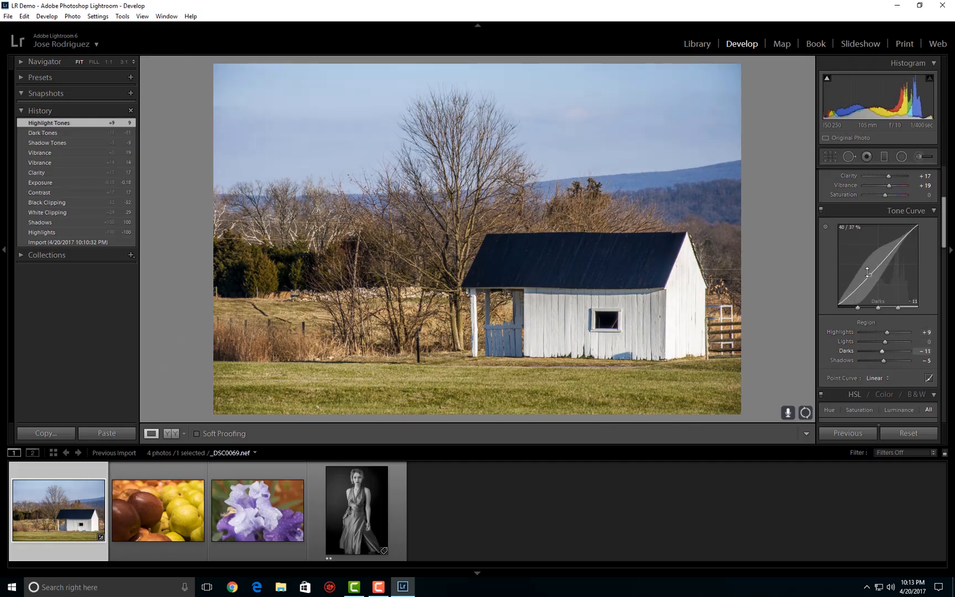
{"action": "left_click_drag", "start_coordinate": [863, 282], "coordinate": [863, 282]}
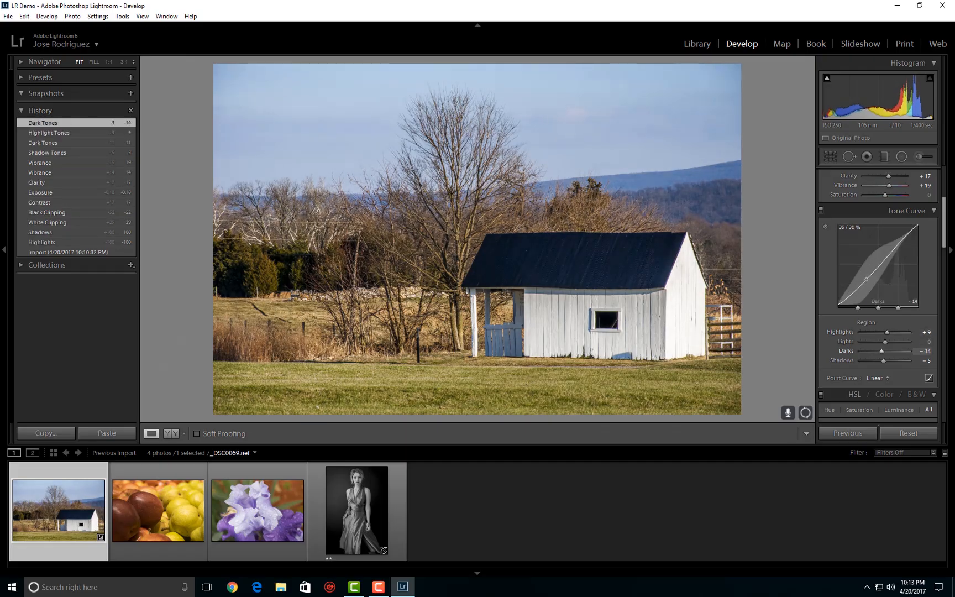
{"action": "left_click", "coordinate": [565, 265]}
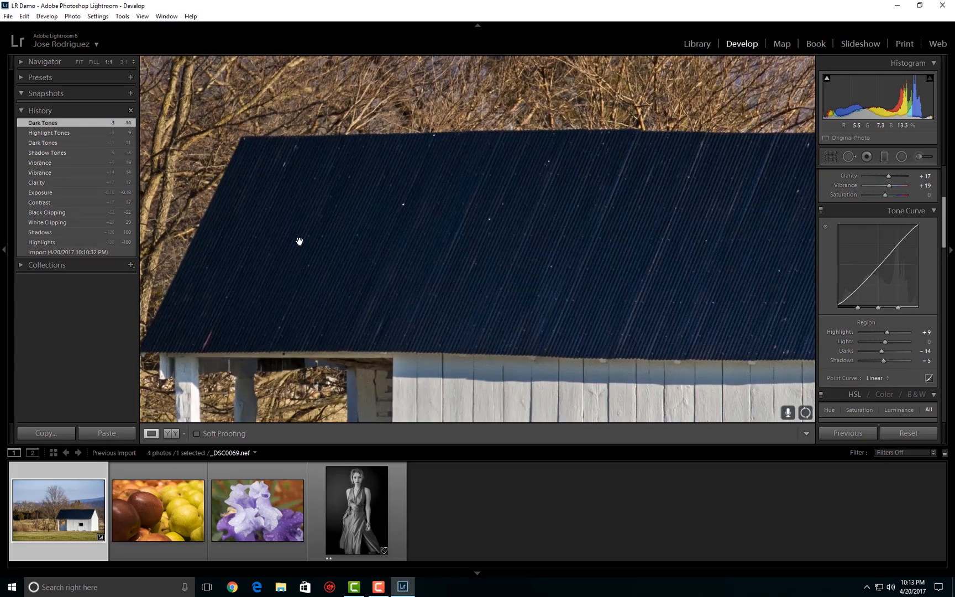
{"action": "left_click", "coordinate": [555, 239]}
{"action": "left_click", "coordinate": [691, 285]}
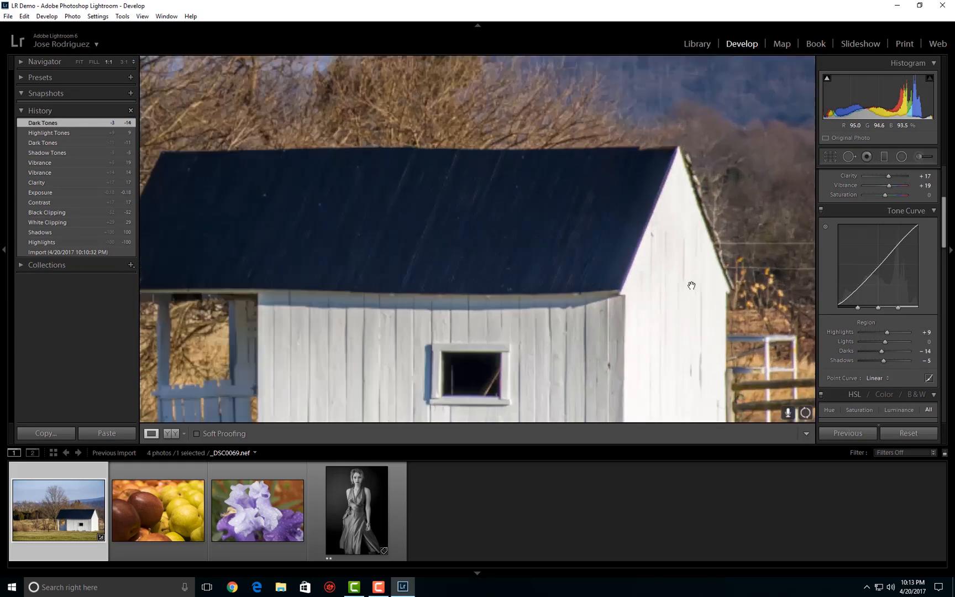
Shift the barn photo's HSL Hue with the Targeted Adjustment tool on the grass and hills to Yellow +11, Green -1 and Blue +13
{"action": "left_click", "coordinate": [673, 295]}
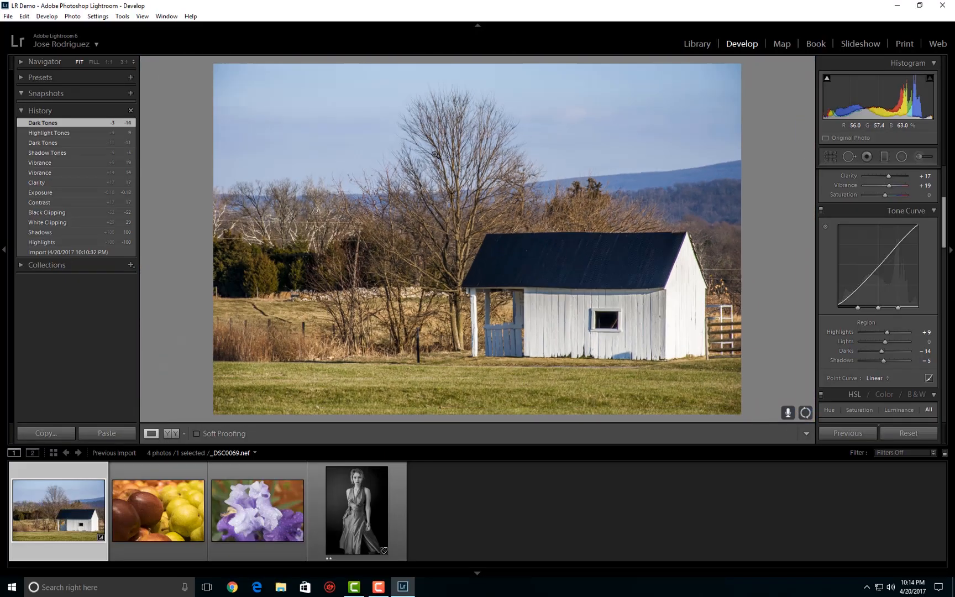
{"action": "left_click", "coordinate": [437, 155]}
{"action": "left_click", "coordinate": [477, 178]}
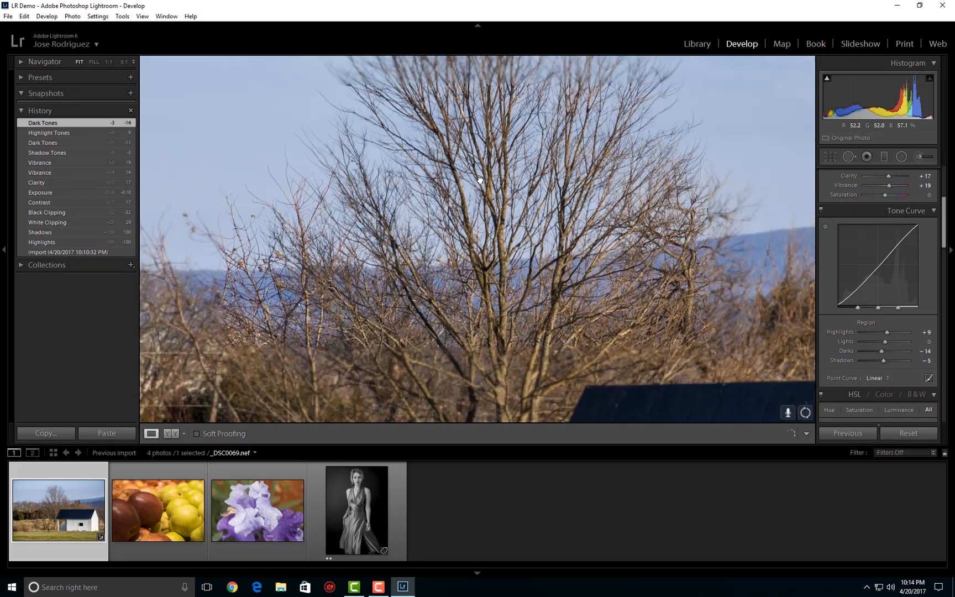
{"action": "left_click", "coordinate": [936, 210]}
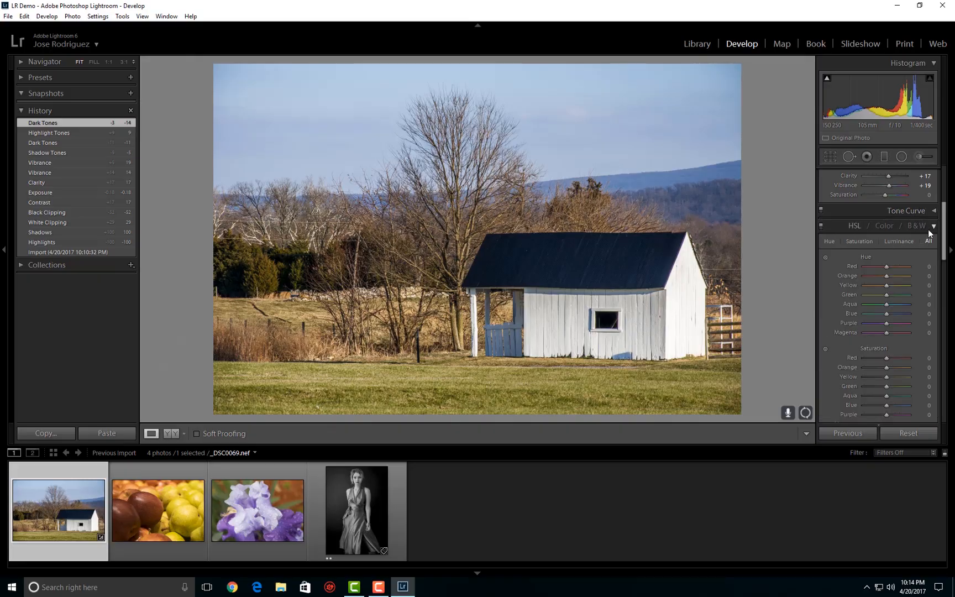
{"action": "left_click", "coordinate": [854, 226]}
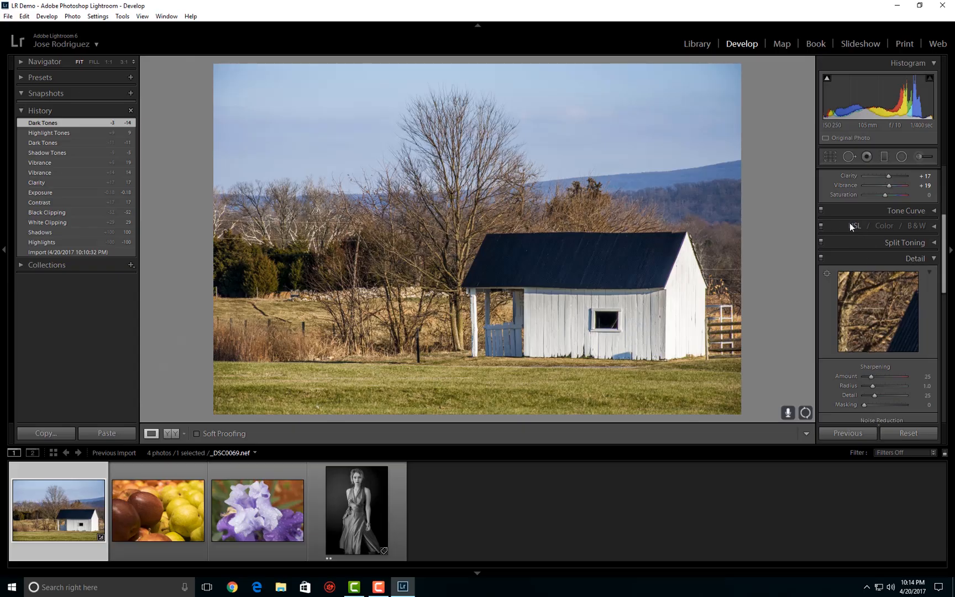
{"action": "left_click", "coordinate": [852, 226]}
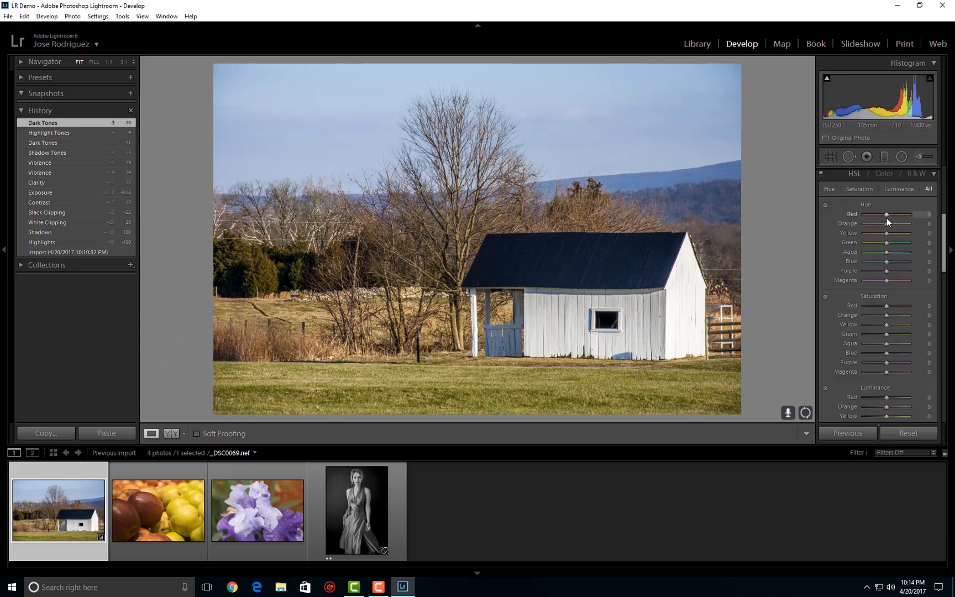
{"action": "left_click", "coordinate": [830, 190]}
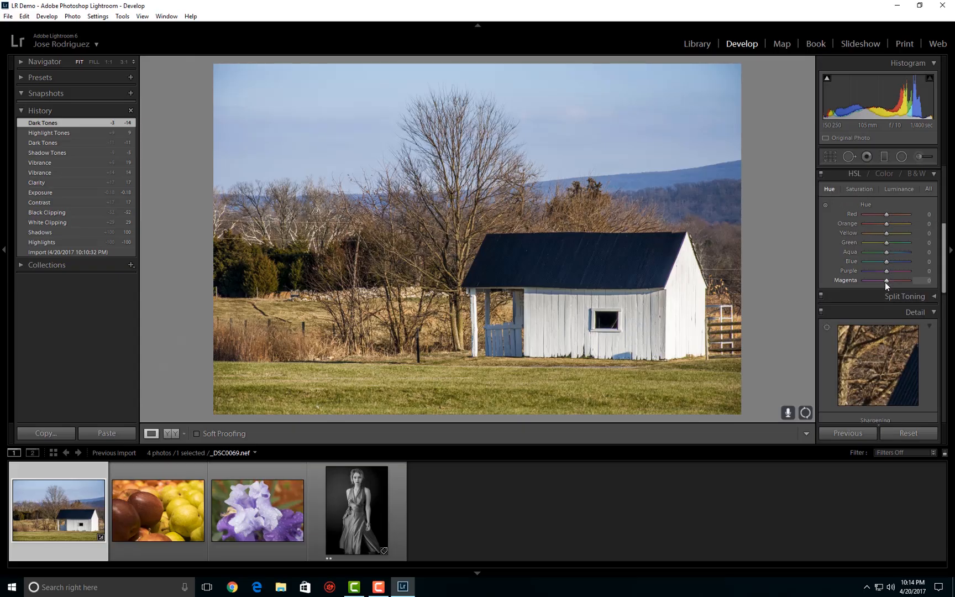
{"action": "left_click", "coordinate": [825, 205]}
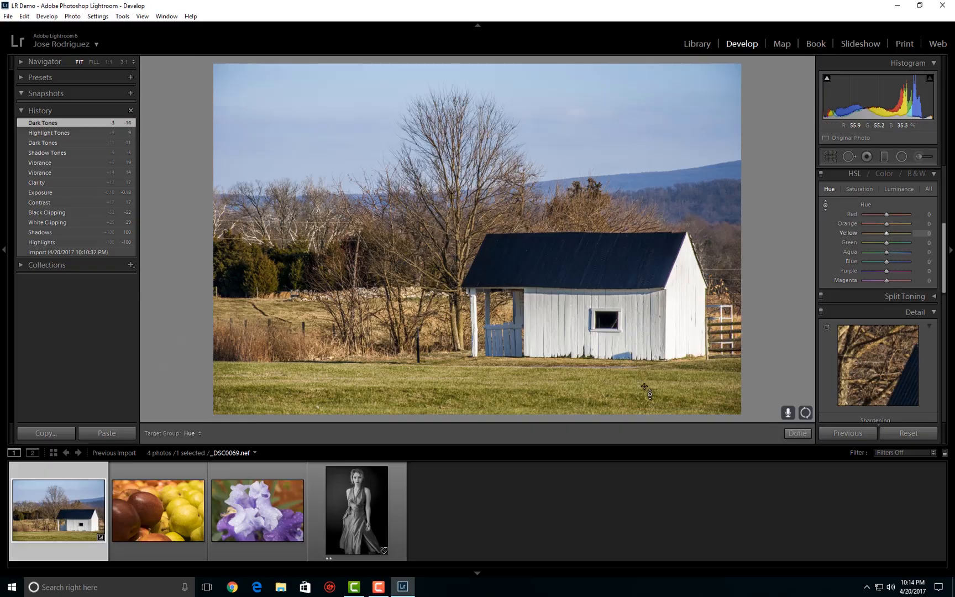
{"action": "mouse_move", "coordinate": [645, 387]}
{"action": "left_mouse_down"}
{"action": "mouse_move", "coordinate": [645, 343]}
{"action": "mouse_move", "coordinate": [644, 410]}
{"action": "mouse_move", "coordinate": [645, 364]}
{"action": "mouse_move", "coordinate": [645, 393]}
{"action": "mouse_move", "coordinate": [645, 380]}
{"action": "left_mouse_up"}
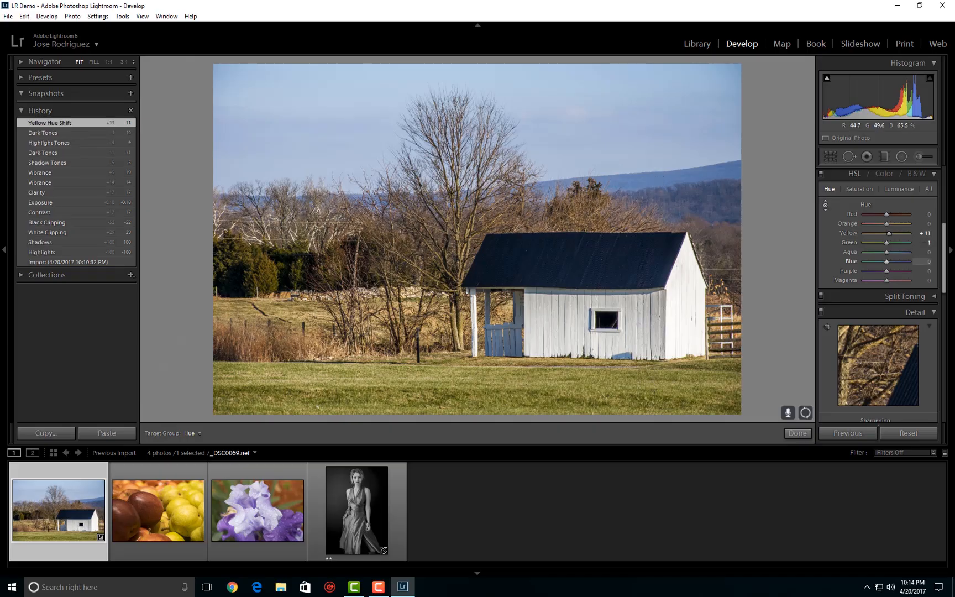
{"action": "mouse_move", "coordinate": [655, 179]}
{"action": "left_mouse_down"}
{"action": "mouse_move", "coordinate": [656, 159]}
{"action": "mouse_move", "coordinate": [656, 202]}
{"action": "mouse_move", "coordinate": [655, 173]}
{"action": "left_mouse_up"}
{"action": "left_click_drag", "start_coordinate": [700, 202], "coordinate": [701, 201]}
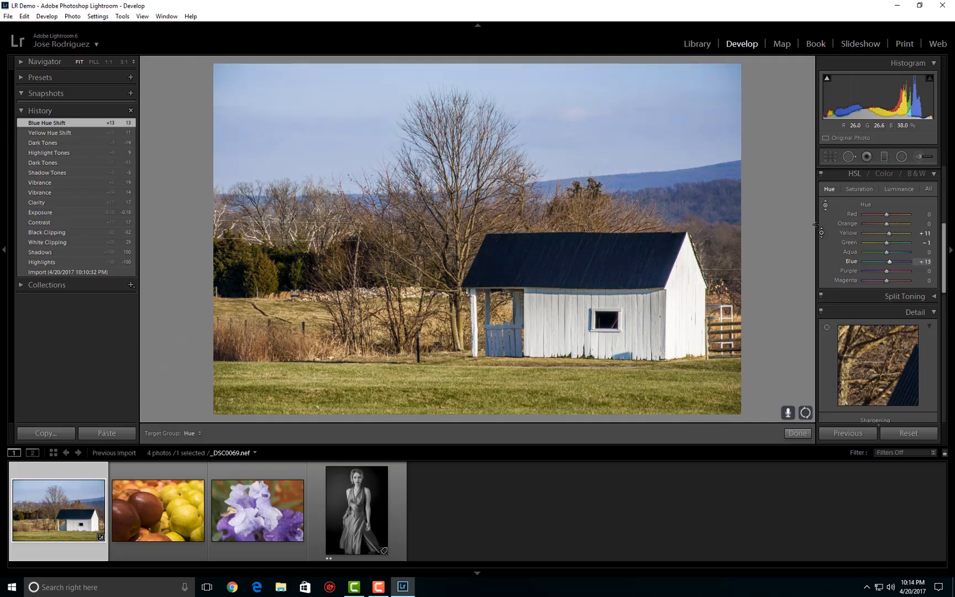
Raise HSL Saturation from the grass and sky to Yellow +12, Green +7, Aqua +2 and Blue +22, and display all HSL groups together
{"action": "left_click", "coordinate": [858, 189]}
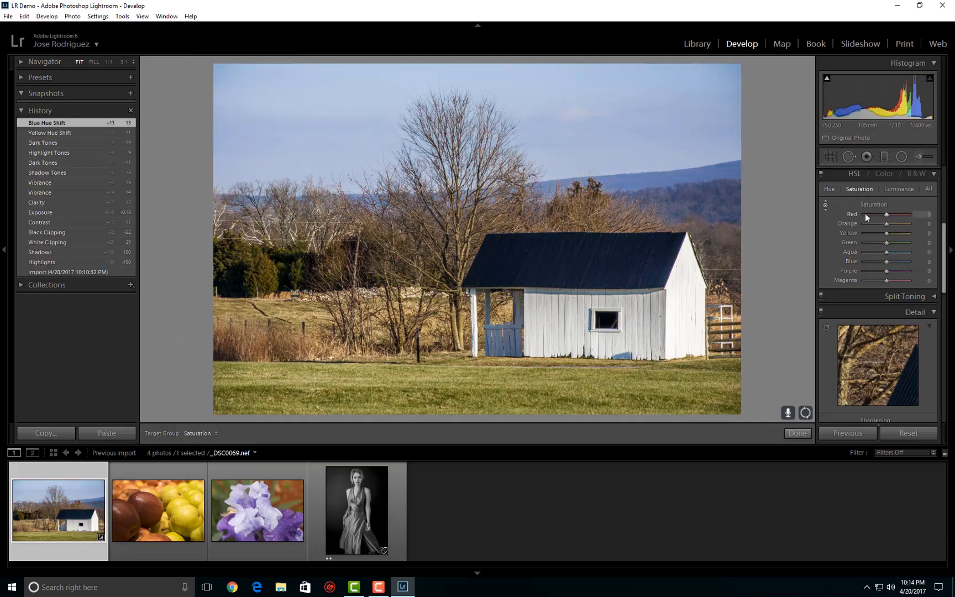
{"action": "mouse_move", "coordinate": [455, 382]}
{"action": "left_mouse_down"}
{"action": "mouse_move", "coordinate": [456, 326]}
{"action": "mouse_move", "coordinate": [456, 375]}
{"action": "left_mouse_up"}
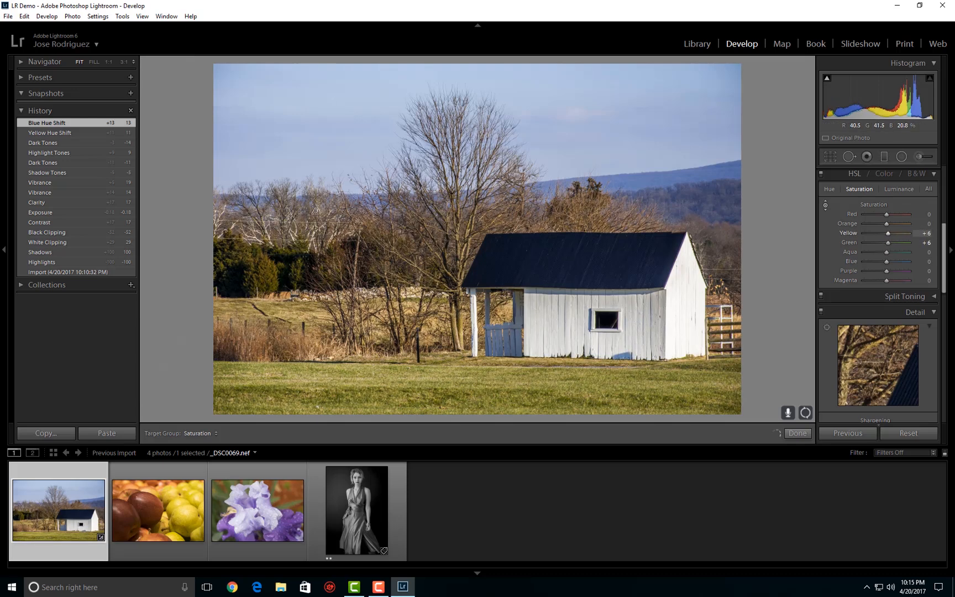
{"action": "left_click_drag", "start_coordinate": [455, 375], "coordinate": [456, 376]}
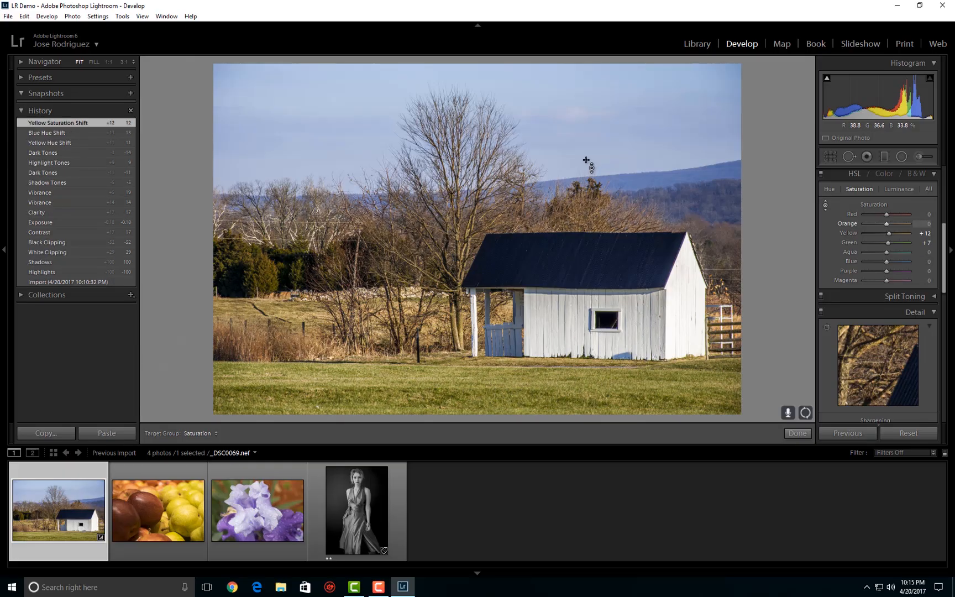
{"action": "mouse_move", "coordinate": [585, 161]}
{"action": "left_mouse_down"}
{"action": "mouse_move", "coordinate": [585, 103]}
{"action": "mouse_move", "coordinate": [585, 146]}
{"action": "left_mouse_up"}
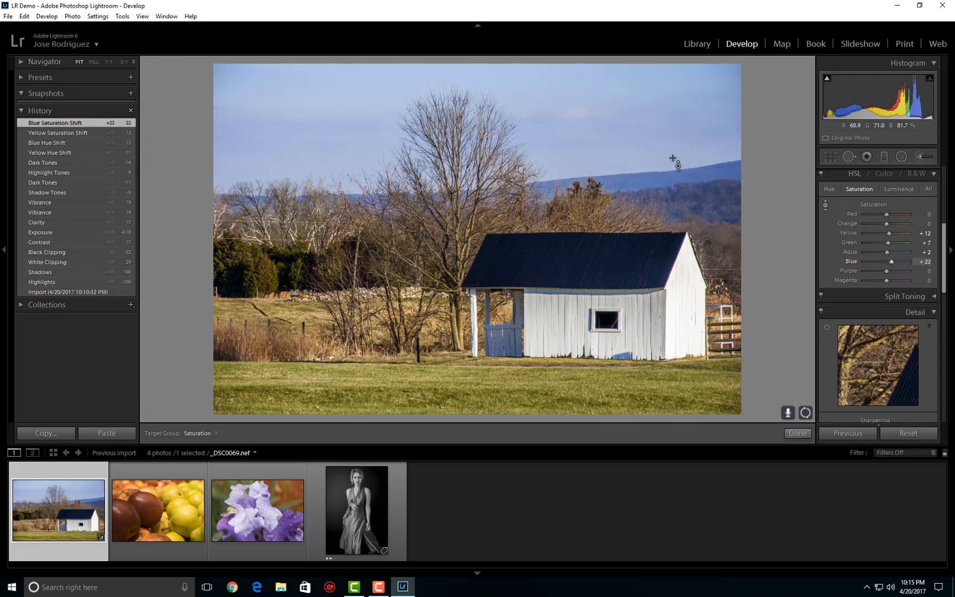
{"action": "left_click", "coordinate": [899, 188]}
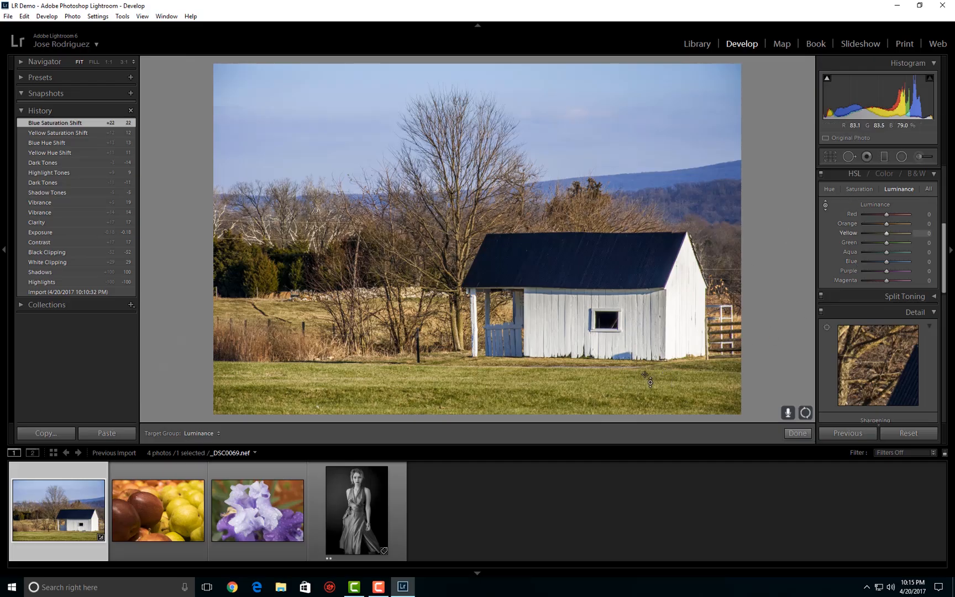
{"action": "left_click", "coordinate": [855, 185]}
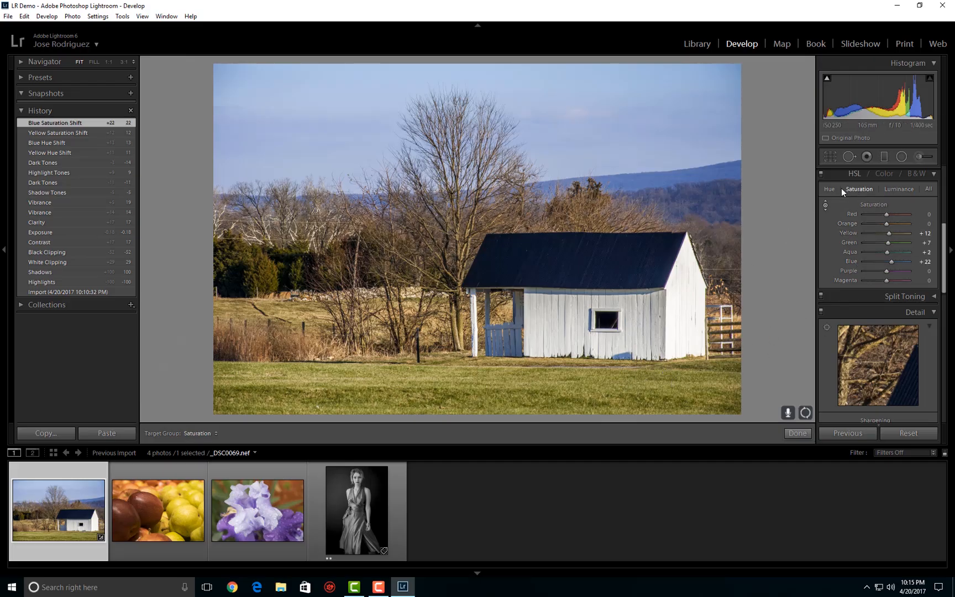
{"action": "left_click", "coordinate": [829, 189]}
{"action": "left_click", "coordinate": [929, 189]}
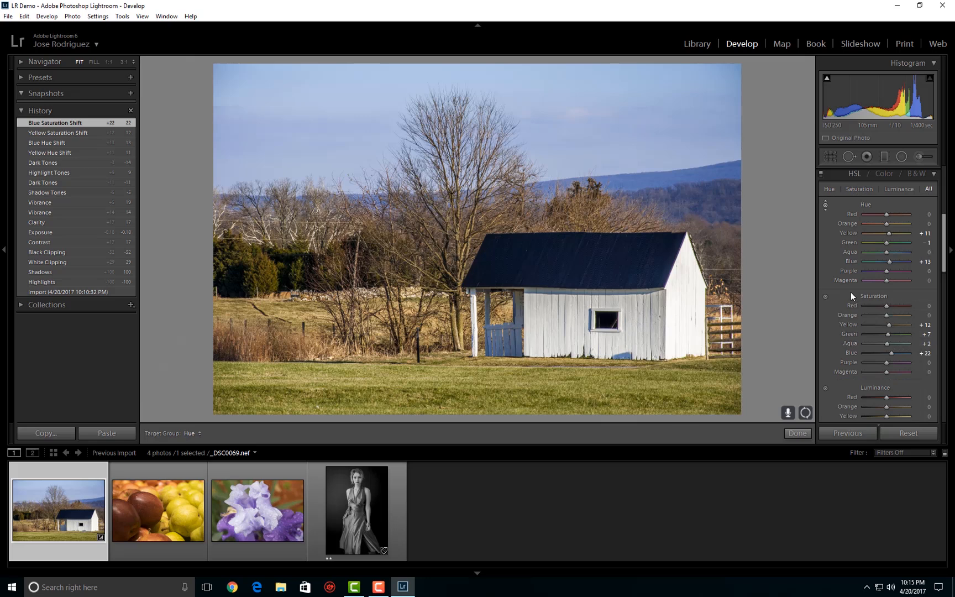
Convert the barn photo to black and white and set its mix to Yellow +36, Green -11 and Blue -13
{"action": "left_click", "coordinate": [917, 174]}
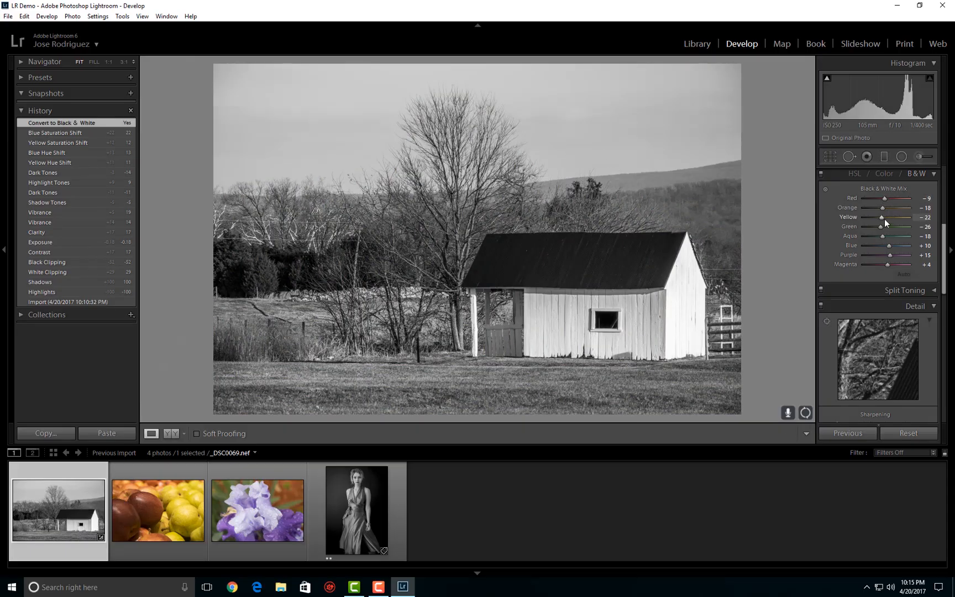
{"action": "mouse_move", "coordinate": [884, 227]}
{"action": "left_mouse_down"}
{"action": "mouse_move", "coordinate": [919, 231]}
{"action": "mouse_move", "coordinate": [858, 240]}
{"action": "mouse_move", "coordinate": [886, 239]}
{"action": "mouse_move", "coordinate": [897, 216]}
{"action": "mouse_move", "coordinate": [909, 219]}
{"action": "mouse_move", "coordinate": [895, 221]}
{"action": "mouse_move", "coordinate": [896, 245]}
{"action": "mouse_move", "coordinate": [908, 244]}
{"action": "mouse_move", "coordinate": [875, 248]}
{"action": "mouse_move", "coordinate": [885, 246]}
{"action": "left_mouse_up"}
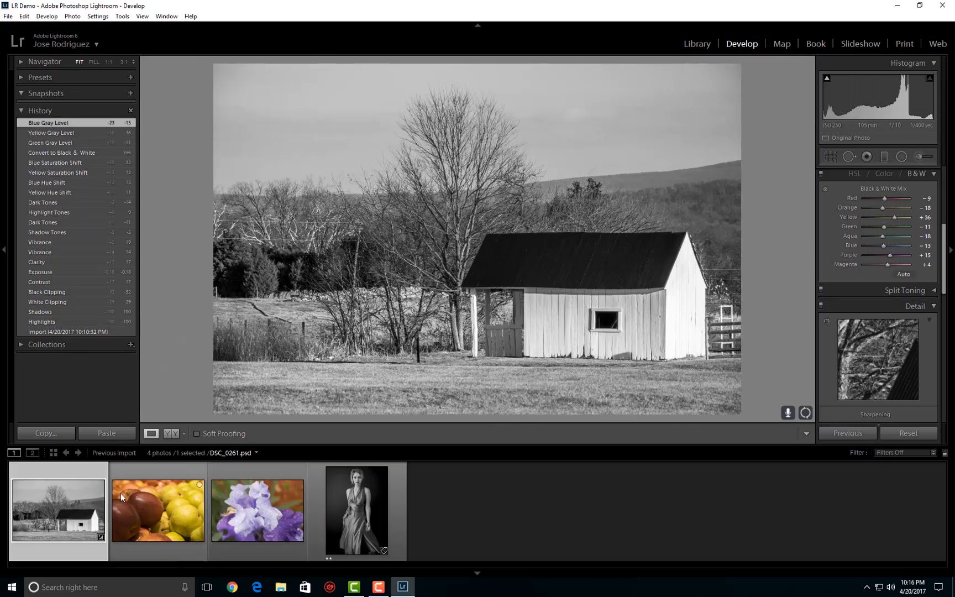
Compare earlier history states and restore the color version at the Blue Saturation Shift state
{"action": "left_click", "coordinate": [39, 173]}
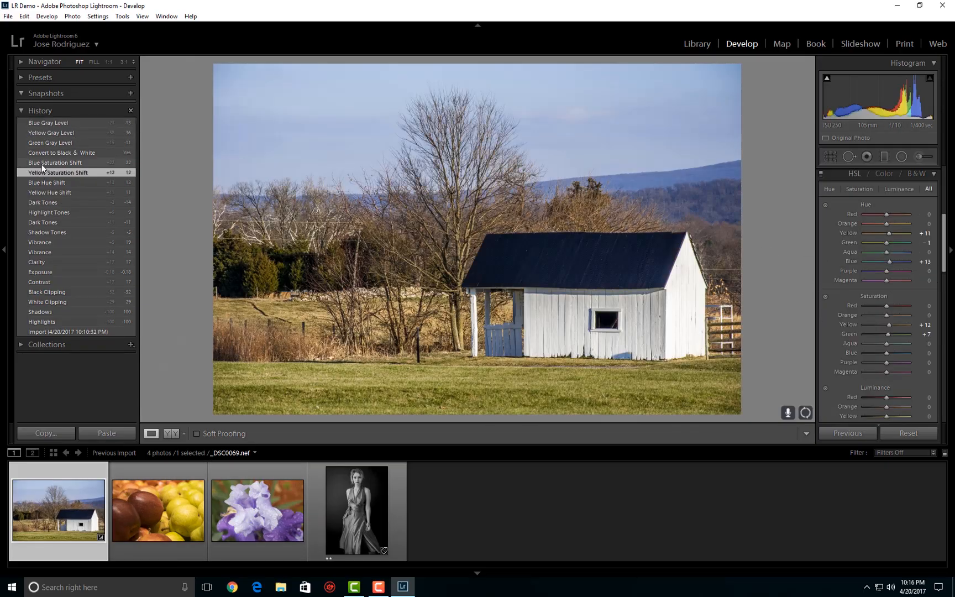
{"action": "left_click", "coordinate": [44, 153]}
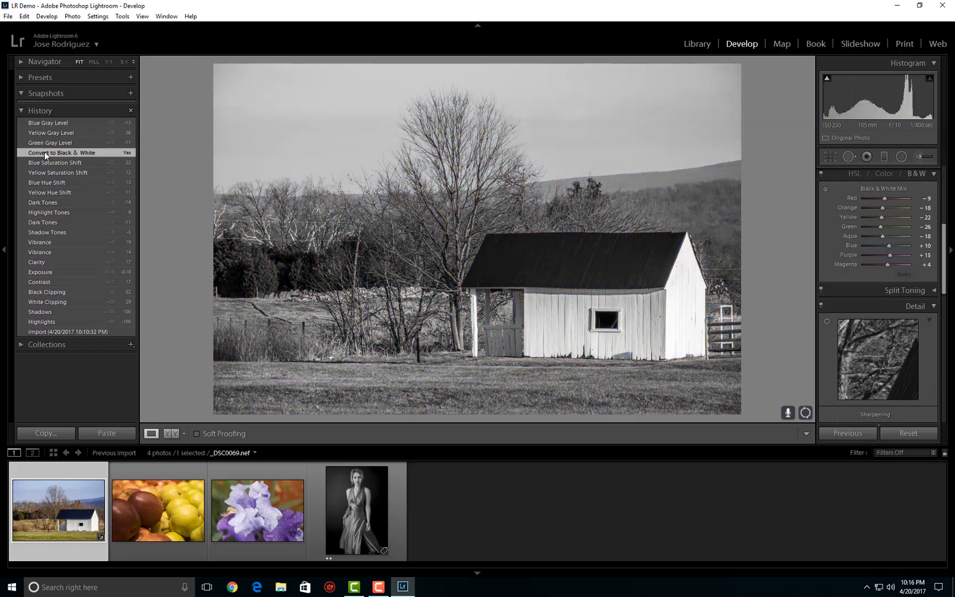
{"action": "left_click", "coordinate": [44, 162]}
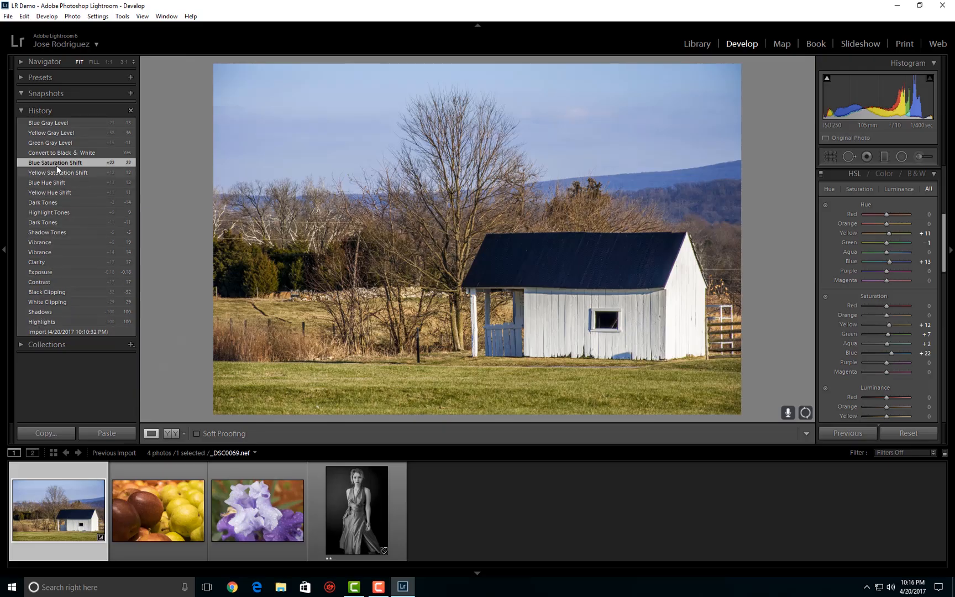
{"action": "left_click", "coordinate": [24, 112]}
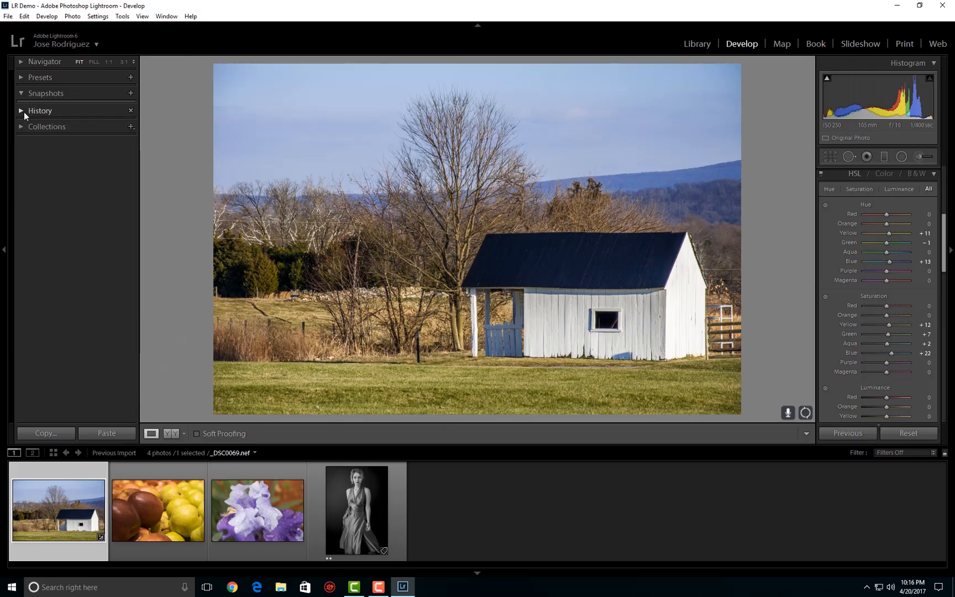
{"action": "left_click", "coordinate": [24, 112]}
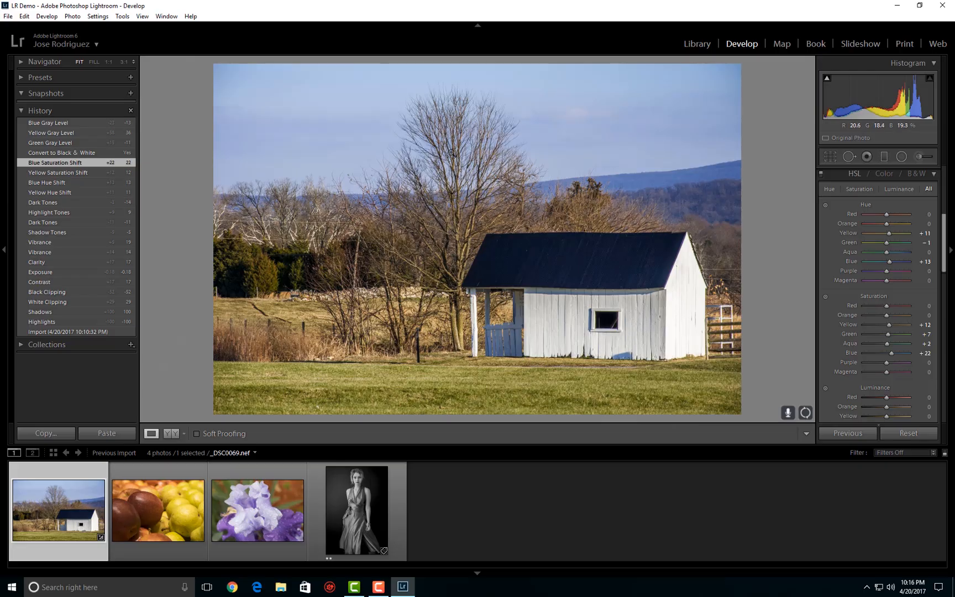
Try Sharpening Amounts of 150, 30 and 34 while viewing the tree branches and sky at 1:1
{"action": "left_click", "coordinate": [450, 153]}
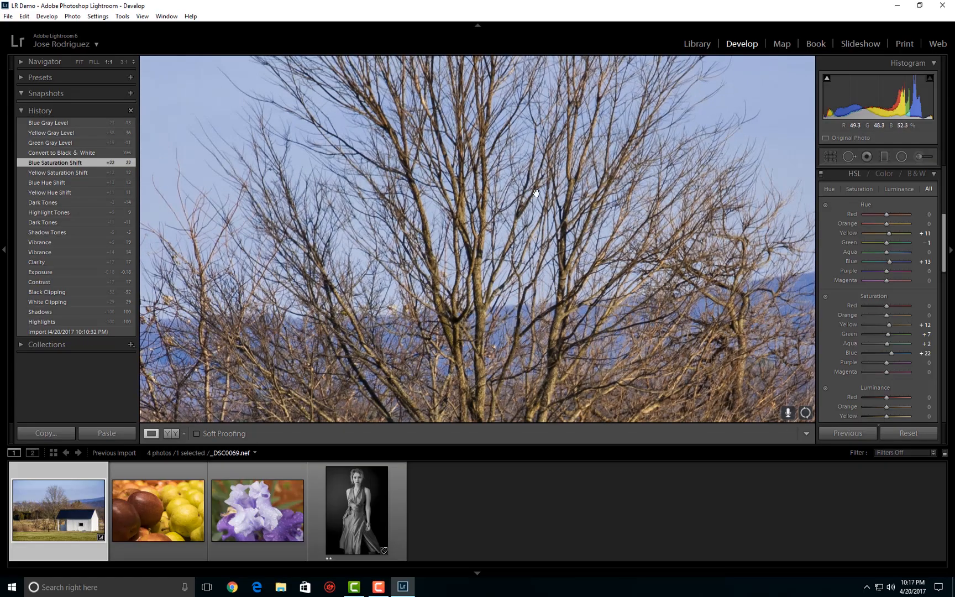
{"action": "left_click_drag", "start_coordinate": [325, 177], "coordinate": [441, 231]}
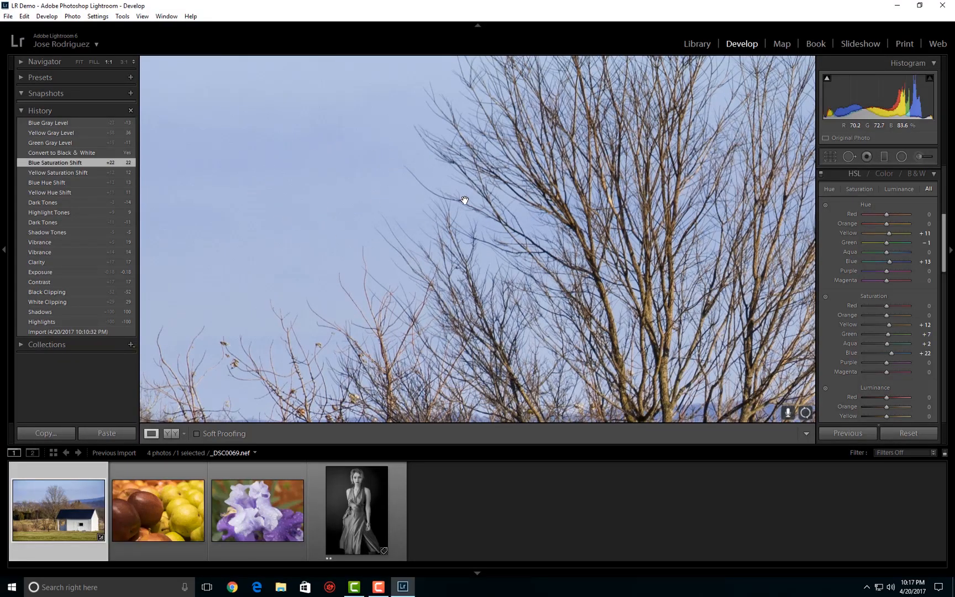
{"action": "left_click", "coordinate": [932, 174]}
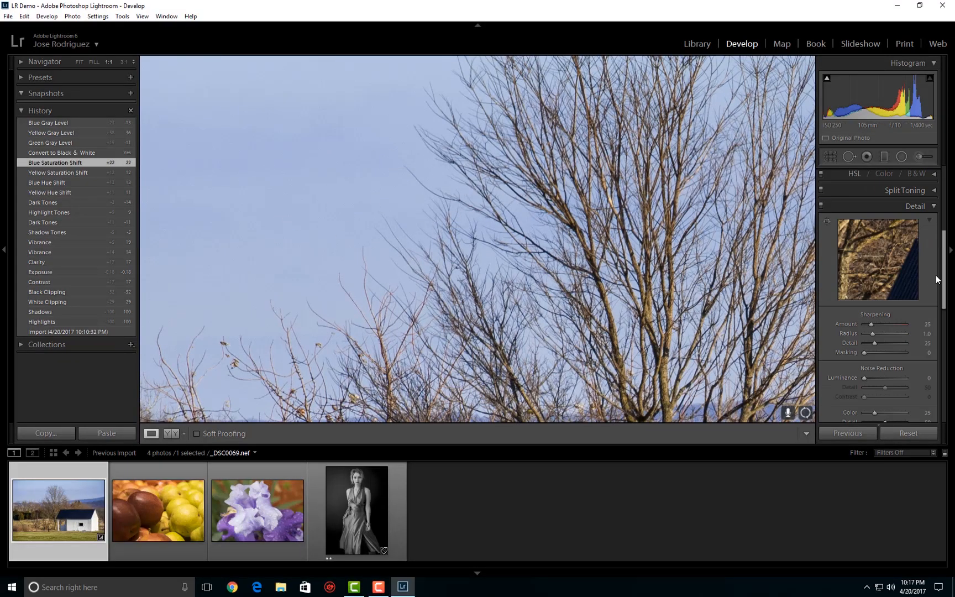
{"action": "scroll", "coordinate": [944, 257], "scroll_direction": "up", "scroll_amount": 2}
{"action": "scroll", "coordinate": [944, 257], "scroll_direction": "down", "scroll_amount": 3}
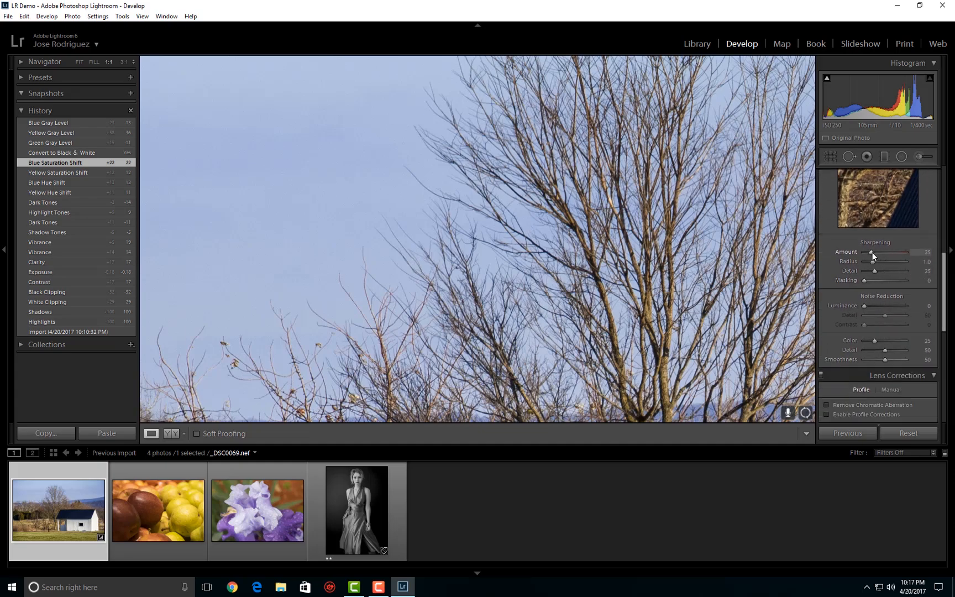
{"action": "left_click_drag", "start_coordinate": [873, 252], "coordinate": [879, 254]}
{"action": "left_click_drag", "start_coordinate": [919, 259], "coordinate": [917, 258]}
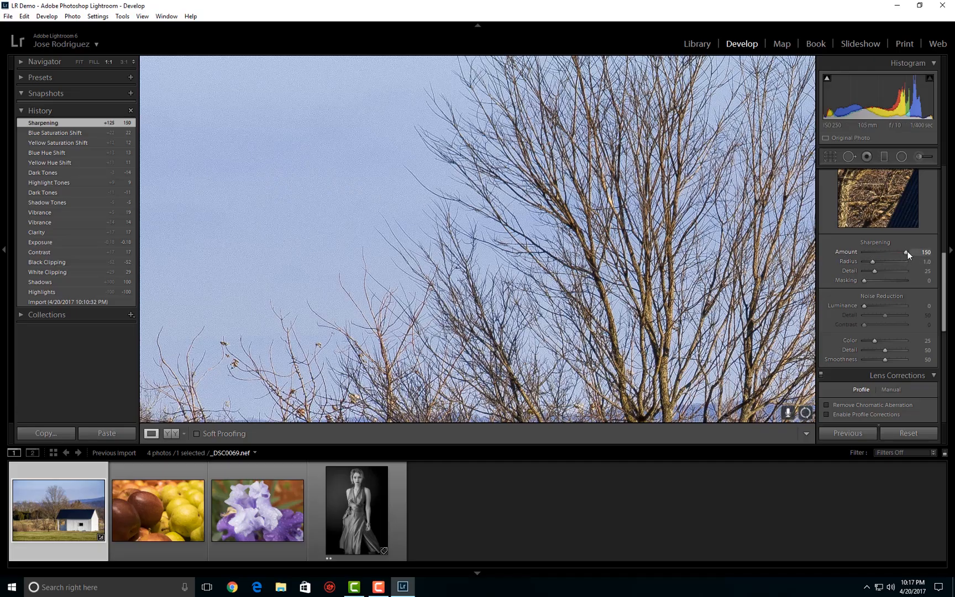
{"action": "left_click_drag", "start_coordinate": [902, 252], "coordinate": [873, 255]}
{"action": "left_click", "coordinate": [873, 252]}
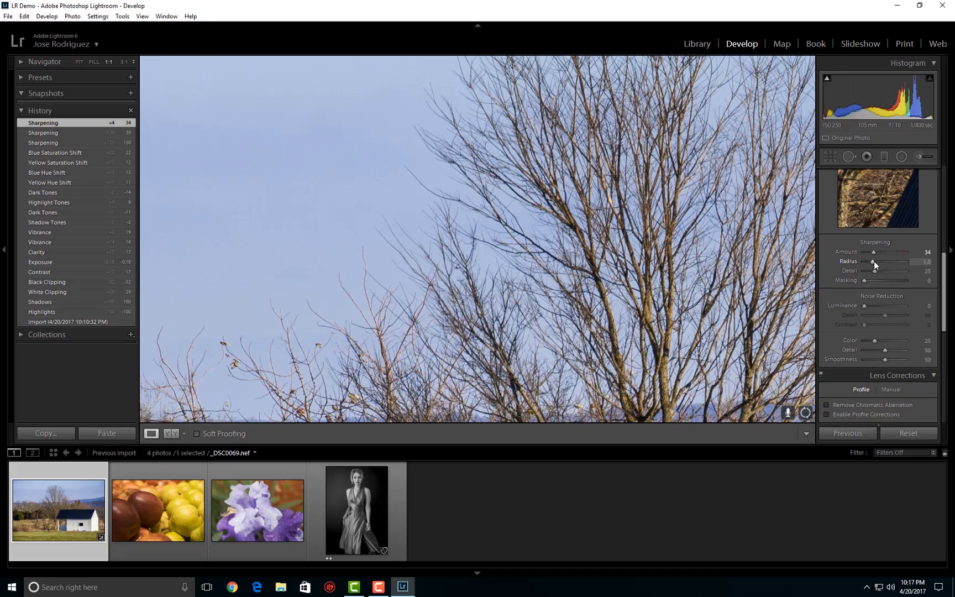
Try a Sharpening Radius of 1.2 and an Amount of 130, then settle on Radius 1.0 and Amount 13
{"action": "left_click_drag", "start_coordinate": [891, 263], "coordinate": [832, 262]}
{"action": "left_click_drag", "start_coordinate": [890, 268], "coordinate": [911, 268]}
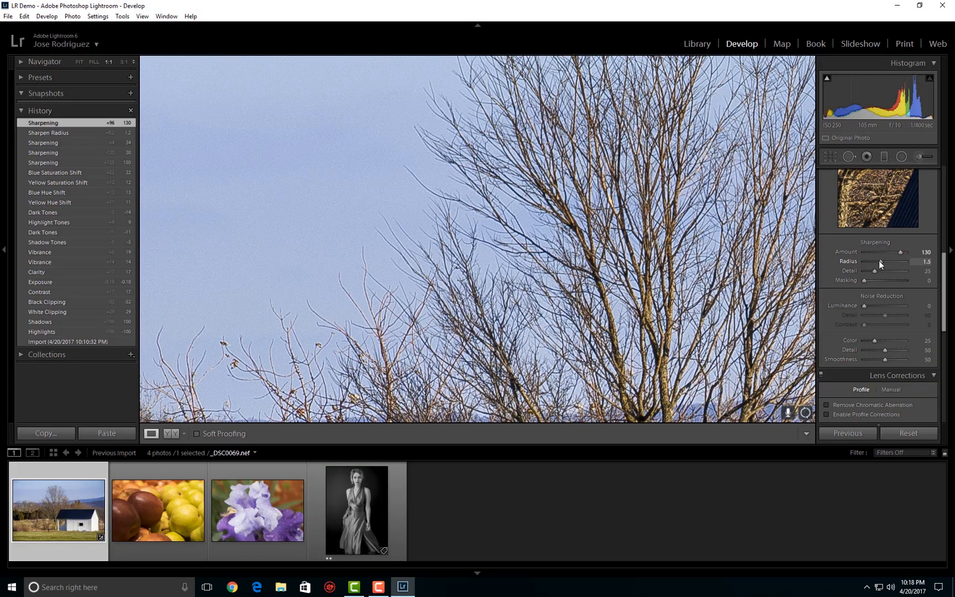
{"action": "left_click_drag", "start_coordinate": [870, 260], "coordinate": [873, 261]}
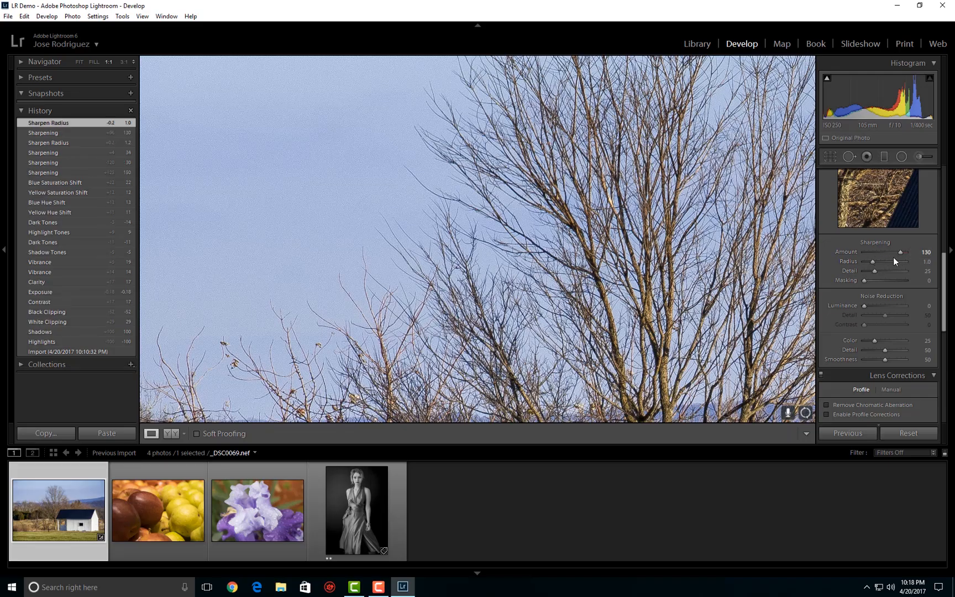
{"action": "left_click_drag", "start_coordinate": [890, 251], "coordinate": [868, 254]}
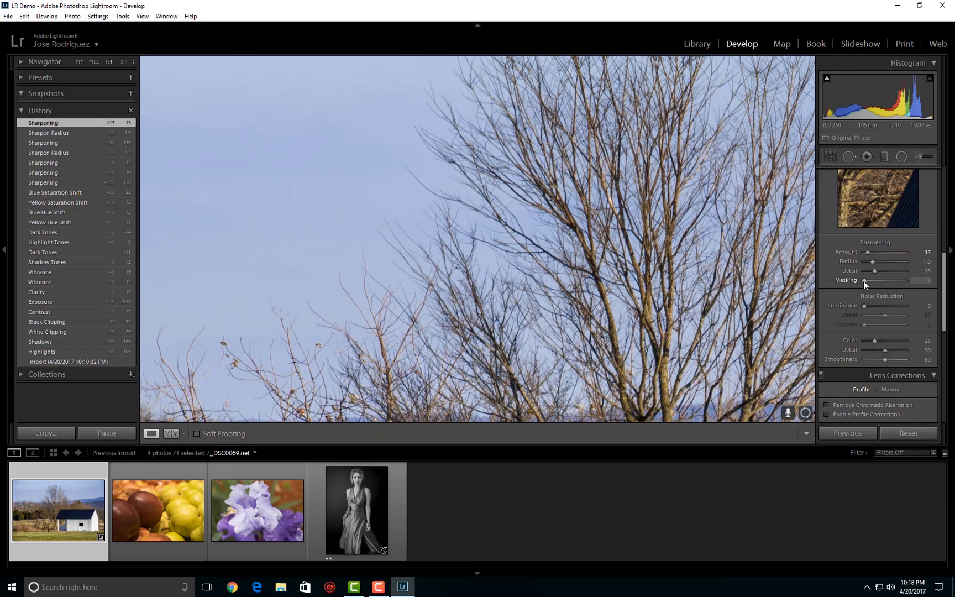
Set the Sharpening Masking to 90 while previewing the edge mask over the tree branches and sky
{"action": "key", "text": "alt"}
{"action": "left_click_drag", "start_coordinate": [865, 280], "coordinate": [866, 281]}
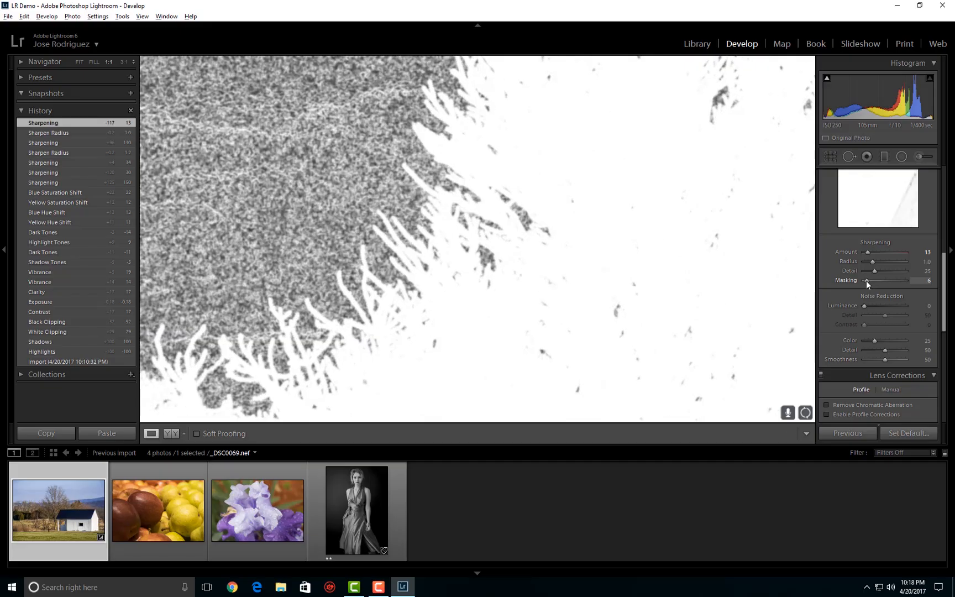
{"action": "left_click_drag", "start_coordinate": [866, 281], "coordinate": [868, 281]}
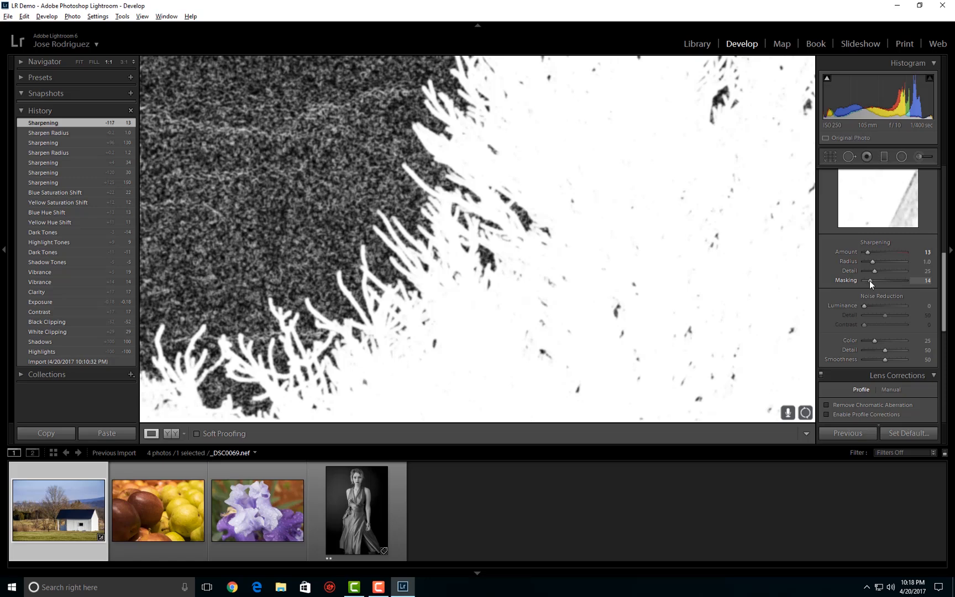
{"action": "left_click_drag", "start_coordinate": [869, 281], "coordinate": [908, 275]}
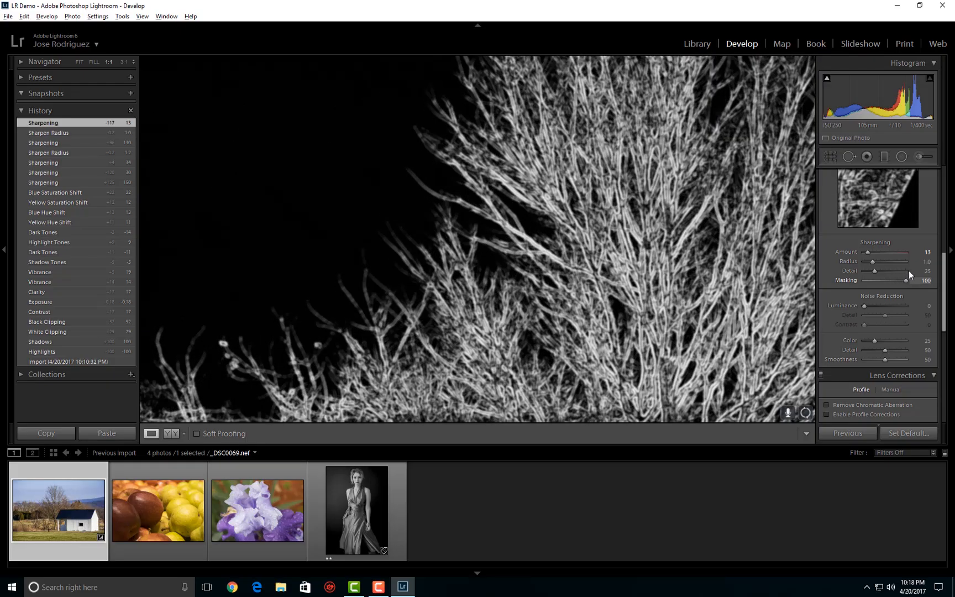
{"action": "left_click_drag", "start_coordinate": [905, 276], "coordinate": [901, 280]}
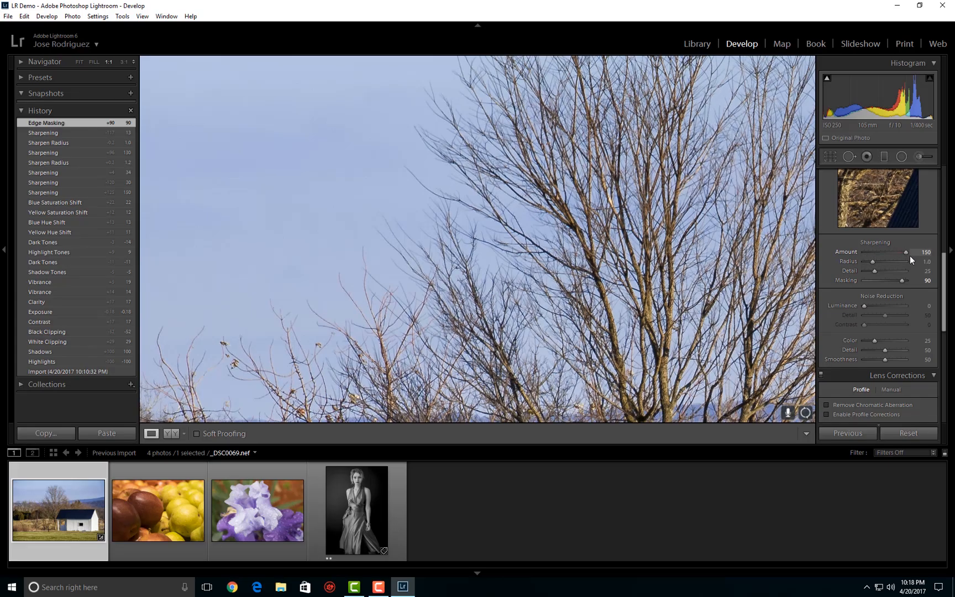
Try Sharpening Amounts of 150 and 105, settle on 100, and return to the full barn view
{"action": "left_click_drag", "start_coordinate": [903, 252], "coordinate": [903, 252]}
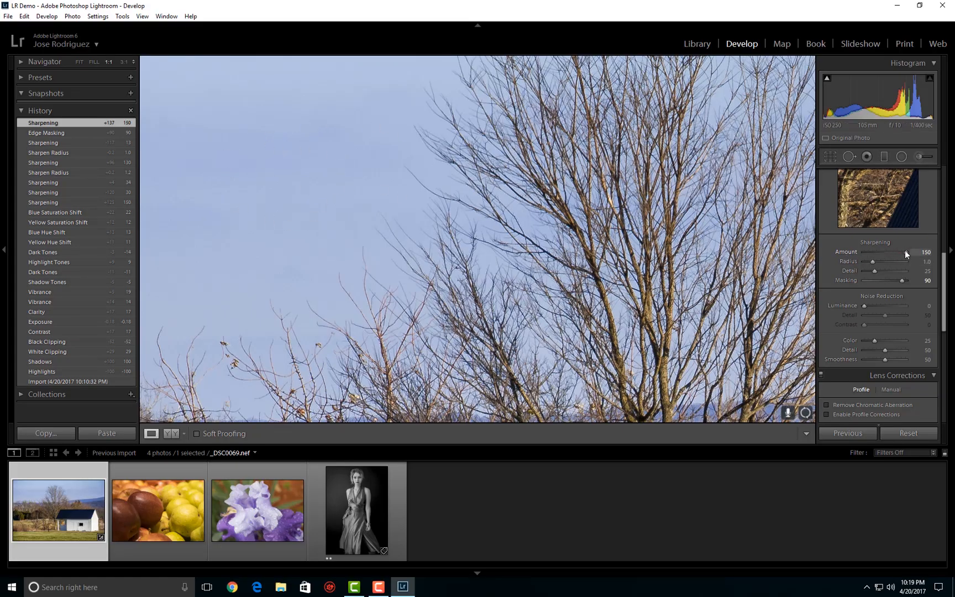
{"action": "left_click_drag", "start_coordinate": [895, 252], "coordinate": [893, 254]}
{"action": "left_click", "coordinate": [922, 252]}
{"action": "type", "text": "100"}
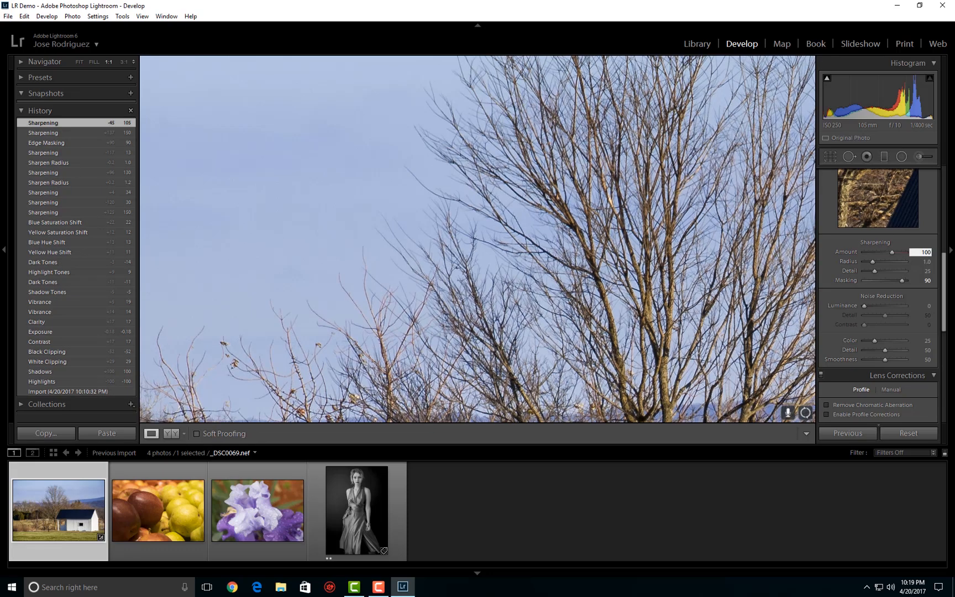
{"action": "key", "text": "Return"}
{"action": "left_click", "coordinate": [520, 157]}
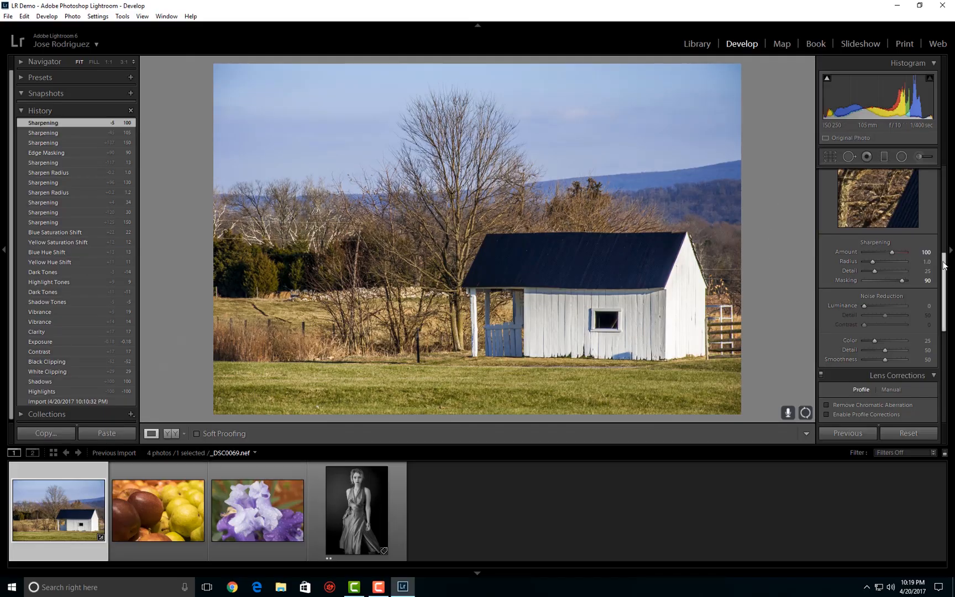
Raise the barn photo's Exposure to +0.08 and check the white side wall at 1:1
{"action": "left_click_drag", "start_coordinate": [945, 259], "coordinate": [944, 166]}
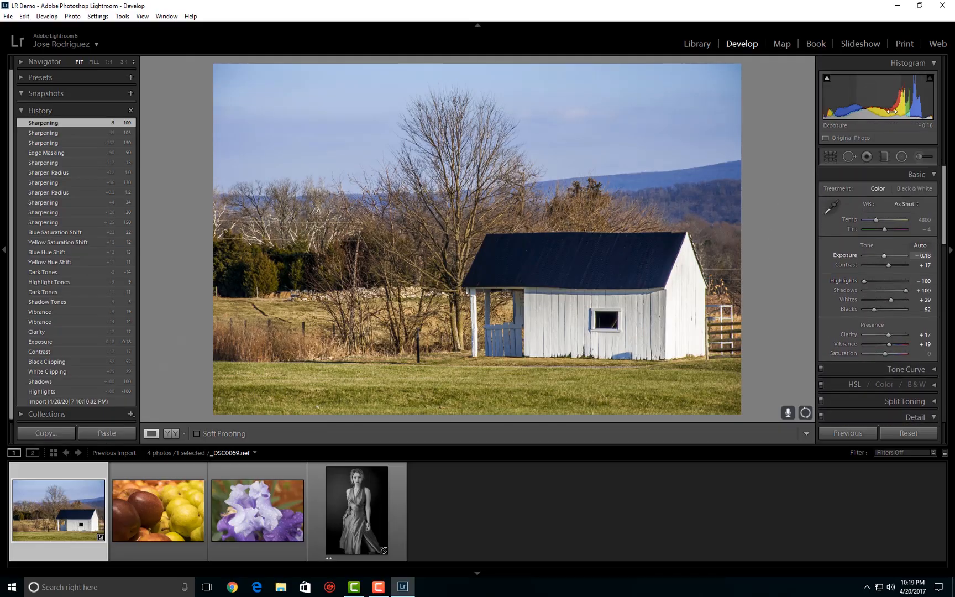
{"action": "left_click_drag", "start_coordinate": [877, 99], "coordinate": [885, 100]}
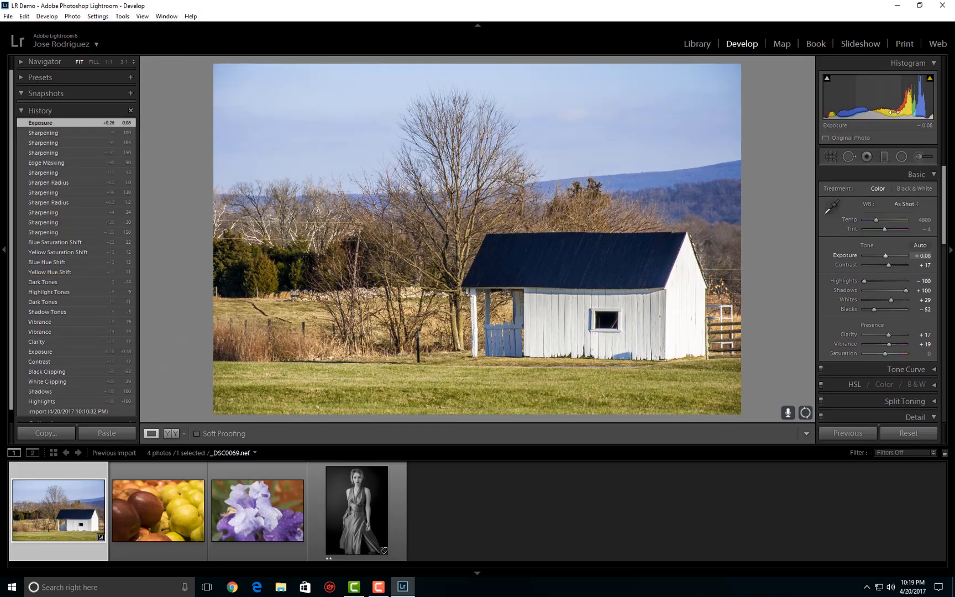
{"action": "left_click", "coordinate": [684, 277]}
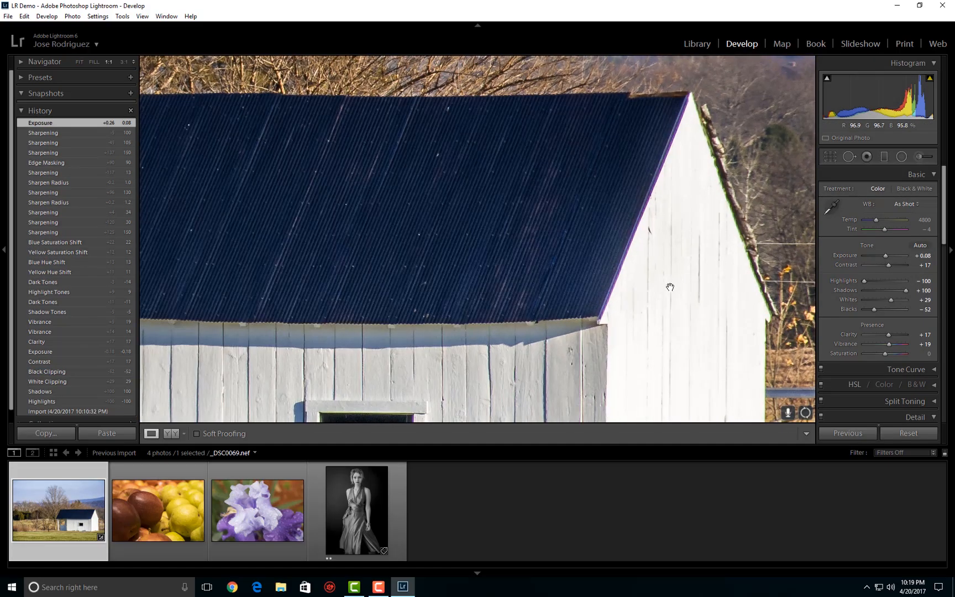
{"action": "left_click", "coordinate": [671, 288]}
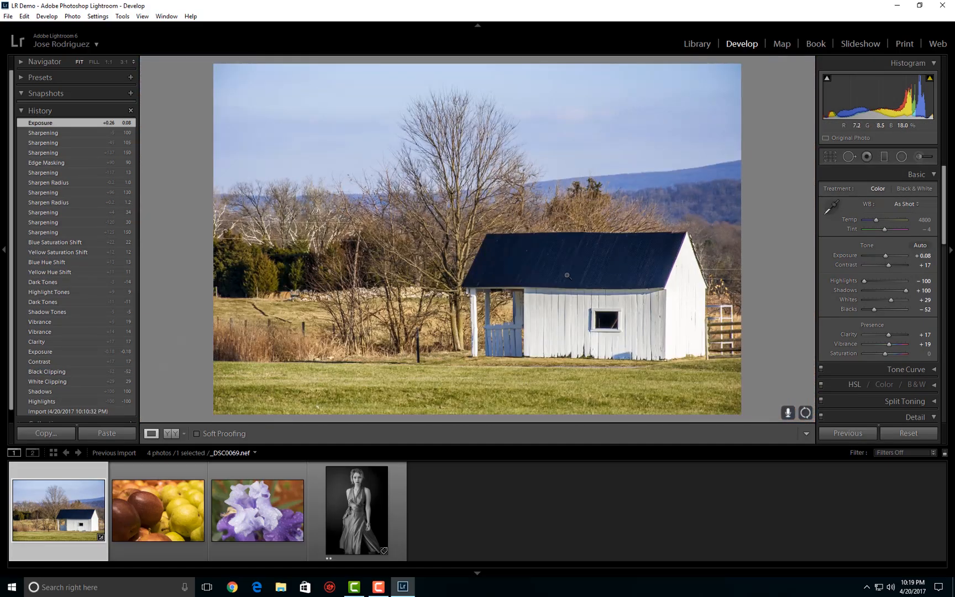
Look over the Split Toning settings and set the noise reduction Luminance to 10
{"action": "left_click_drag", "start_coordinate": [945, 219], "coordinate": [945, 275]}
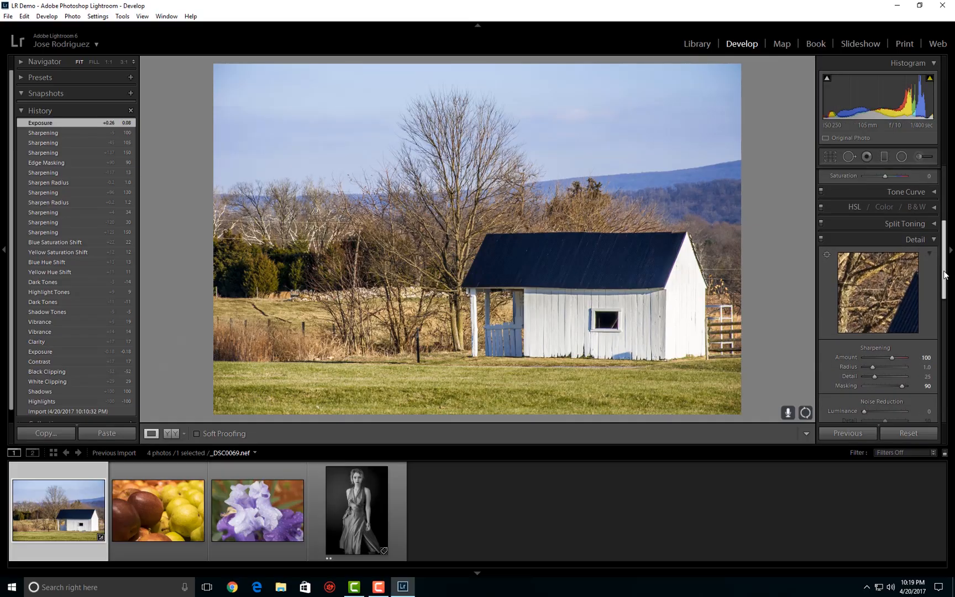
{"action": "left_click", "coordinate": [935, 225]}
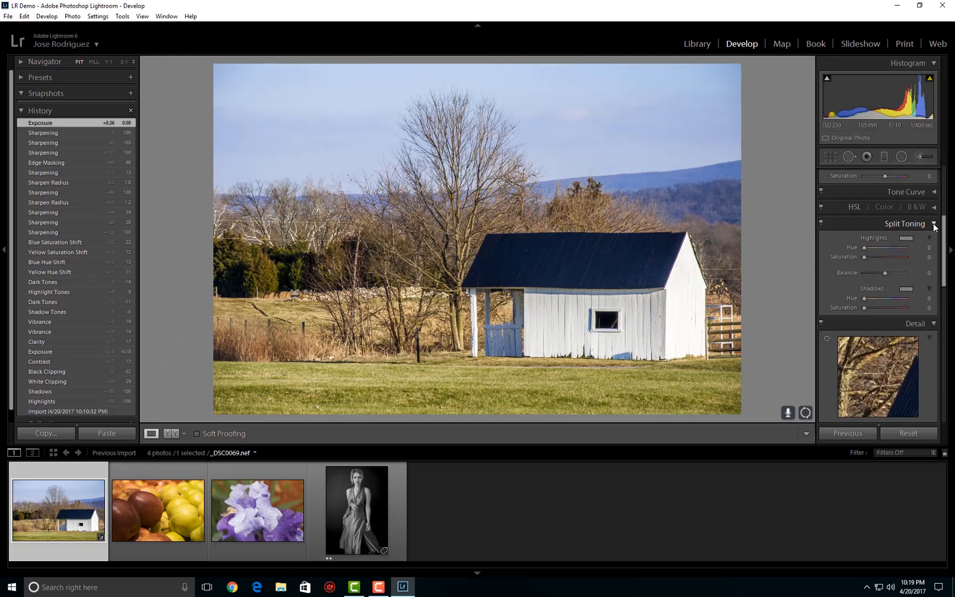
{"action": "left_click", "coordinate": [934, 225]}
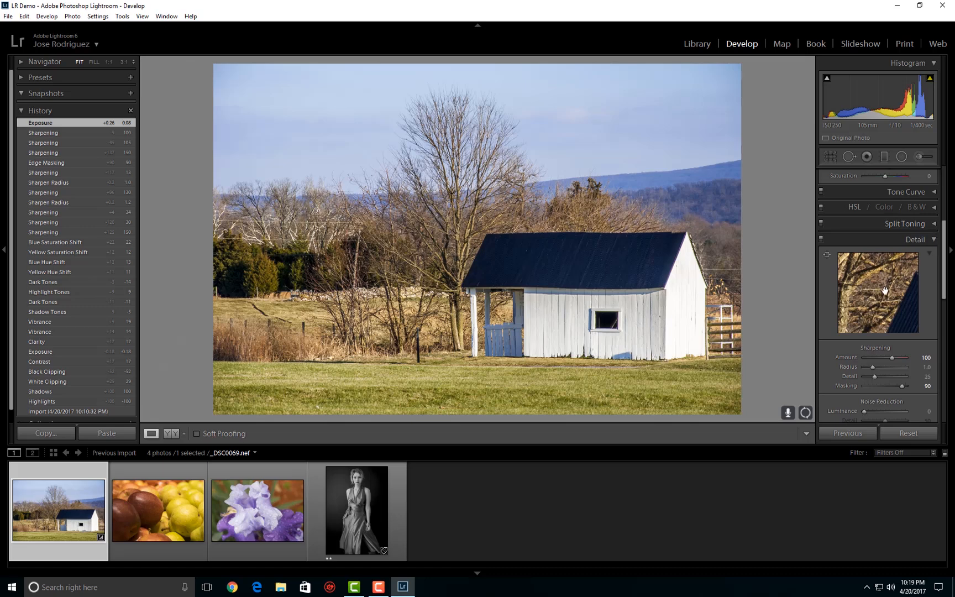
{"action": "scroll", "coordinate": [873, 265], "scroll_direction": "down", "scroll_amount": 3}
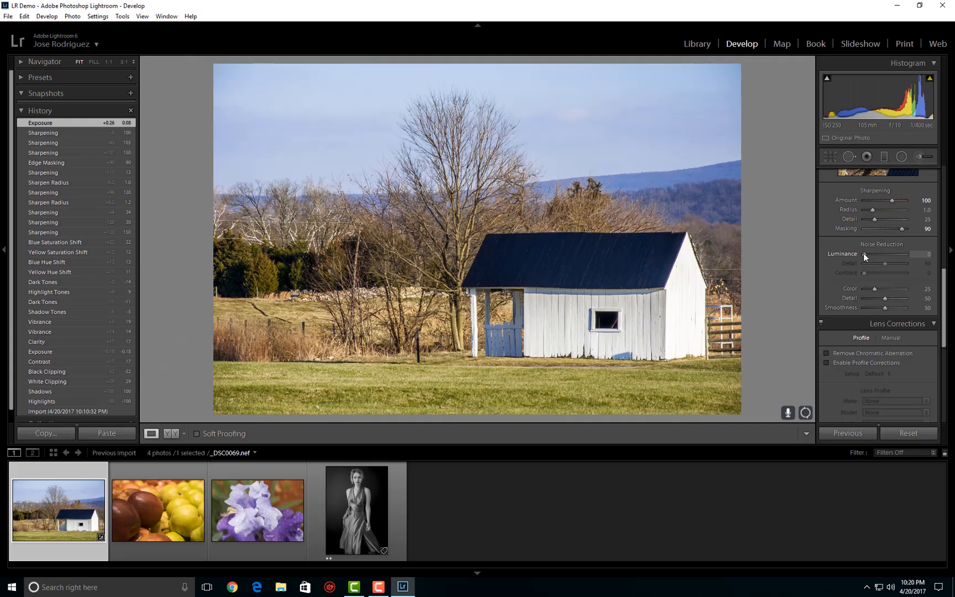
{"action": "left_click_drag", "start_coordinate": [864, 254], "coordinate": [875, 256]}
{"action": "left_click_drag", "start_coordinate": [868, 254], "coordinate": [868, 254]}
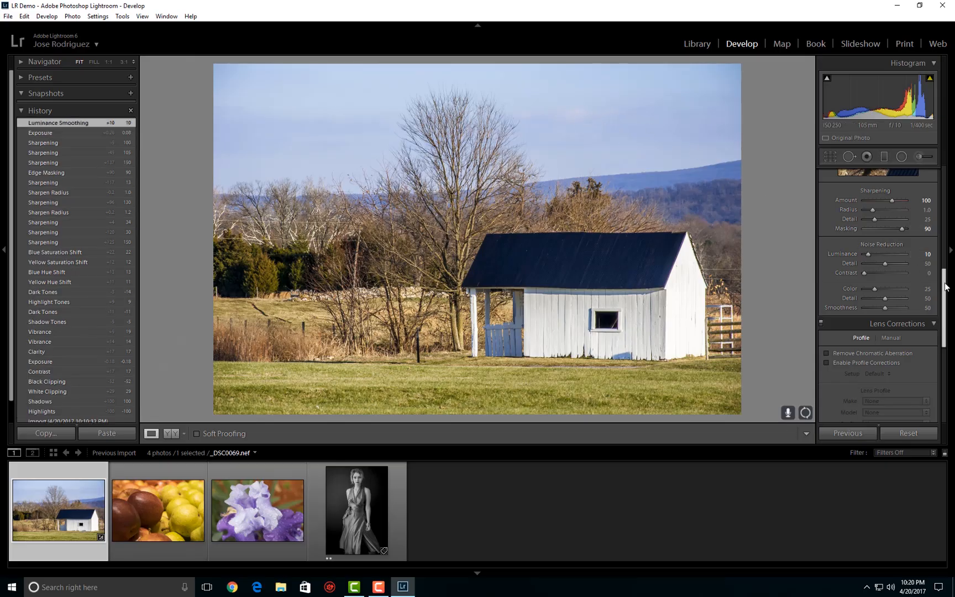
Enable Remove Chromatic Aberration and Profile Corrections for the barn photo, and lower Whites to +17
{"action": "left_click_drag", "start_coordinate": [945, 284], "coordinate": [944, 306]}
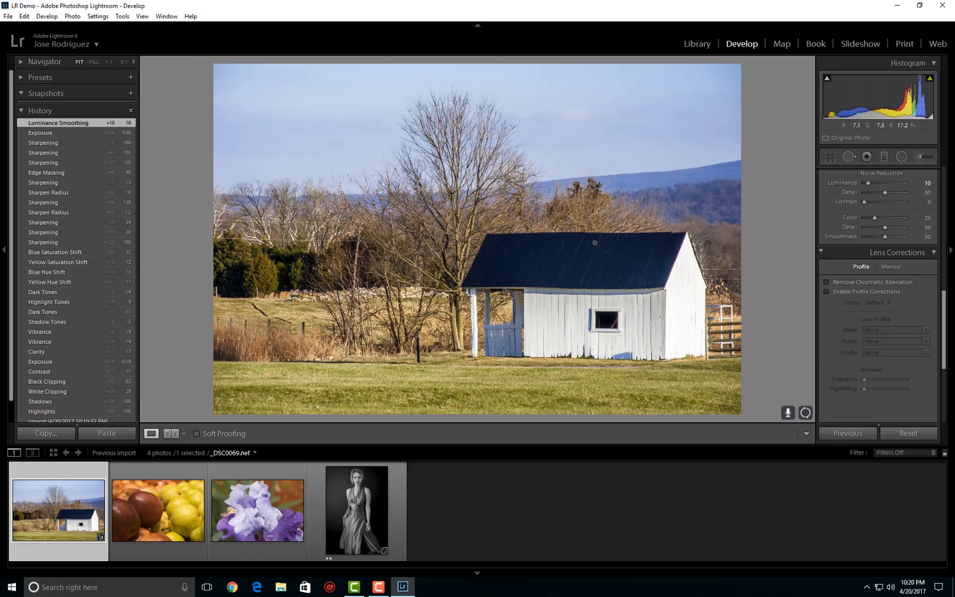
{"action": "left_click", "coordinate": [827, 283]}
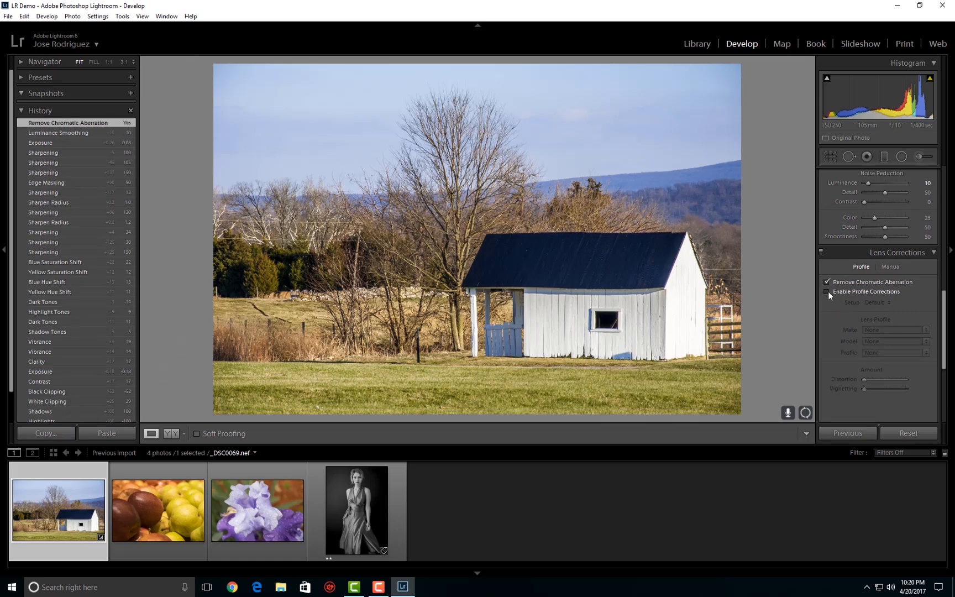
{"action": "left_click", "coordinate": [828, 291]}
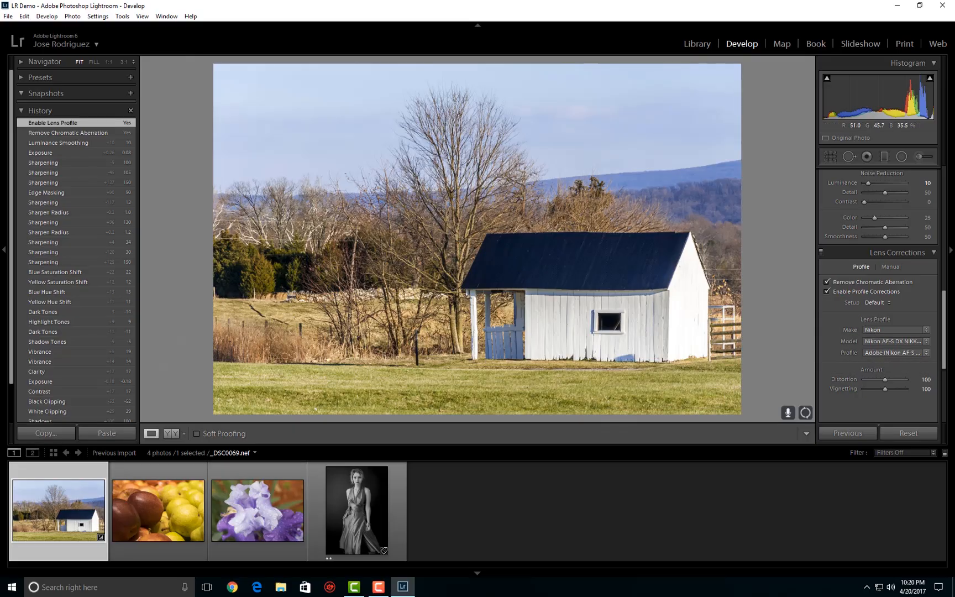
{"action": "left_click", "coordinate": [686, 297]}
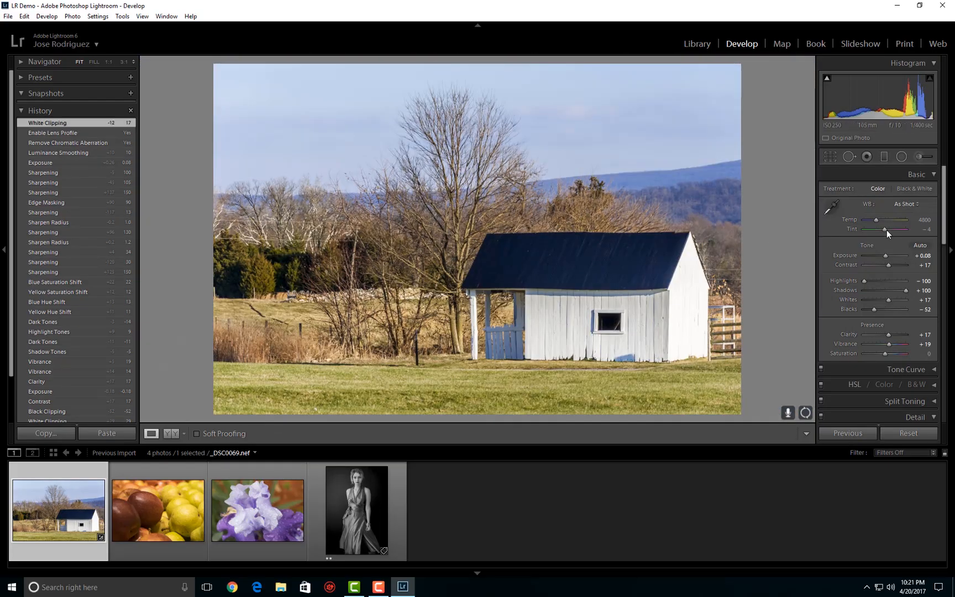
Set the Post-Crop Vignetting Amount to -10 and look over the Camera Calibration settings
{"action": "left_click_drag", "start_coordinate": [944, 219], "coordinate": [938, 394]}
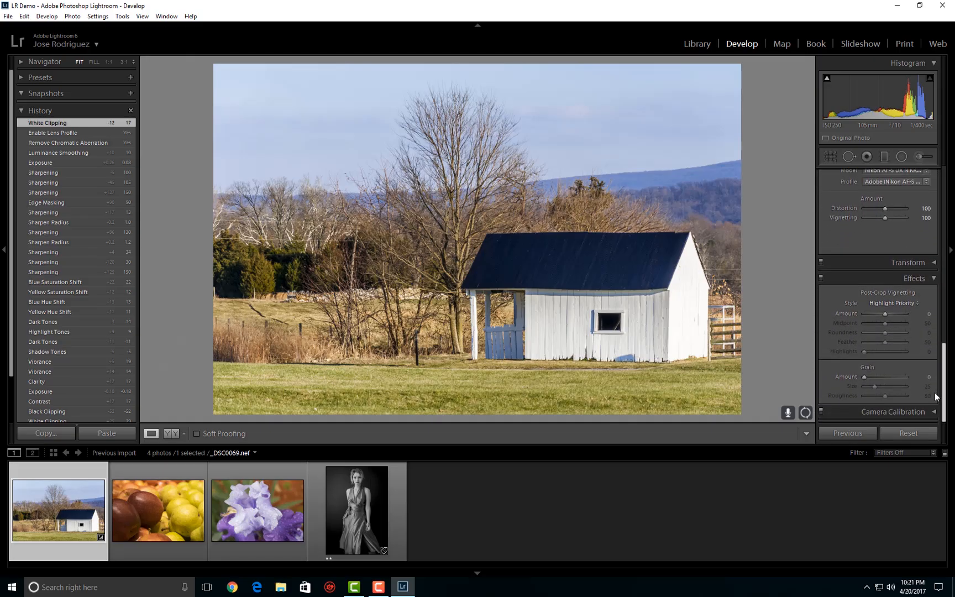
{"action": "left_click_drag", "start_coordinate": [885, 313], "coordinate": [883, 312]}
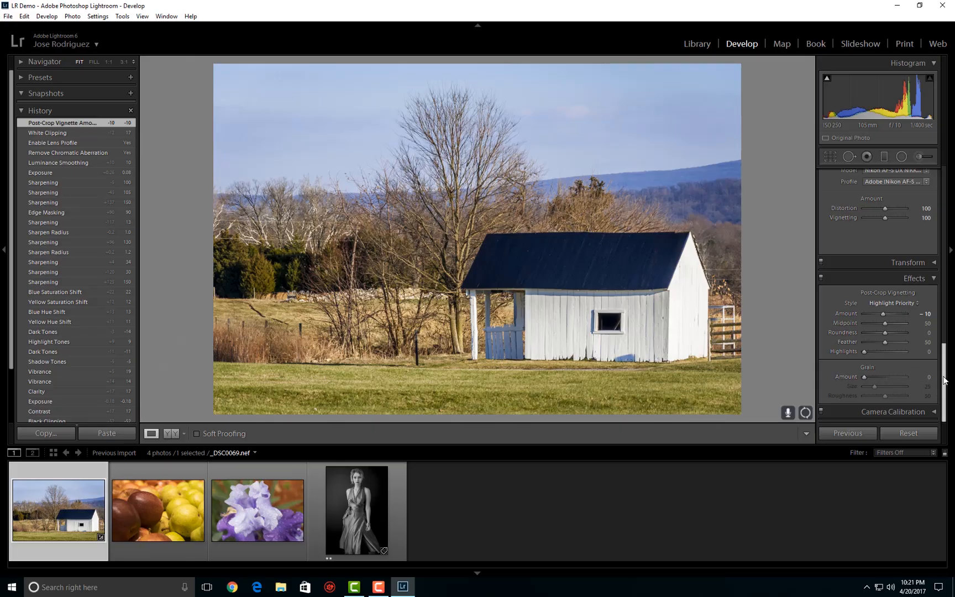
{"action": "left_click", "coordinate": [932, 409]}
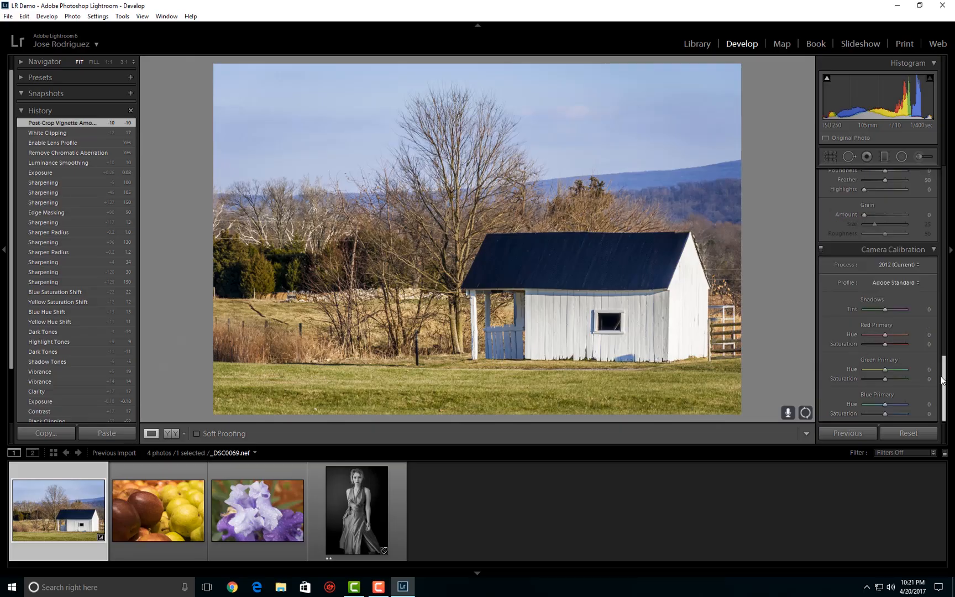
{"action": "left_click_drag", "start_coordinate": [946, 379], "coordinate": [921, 143]}
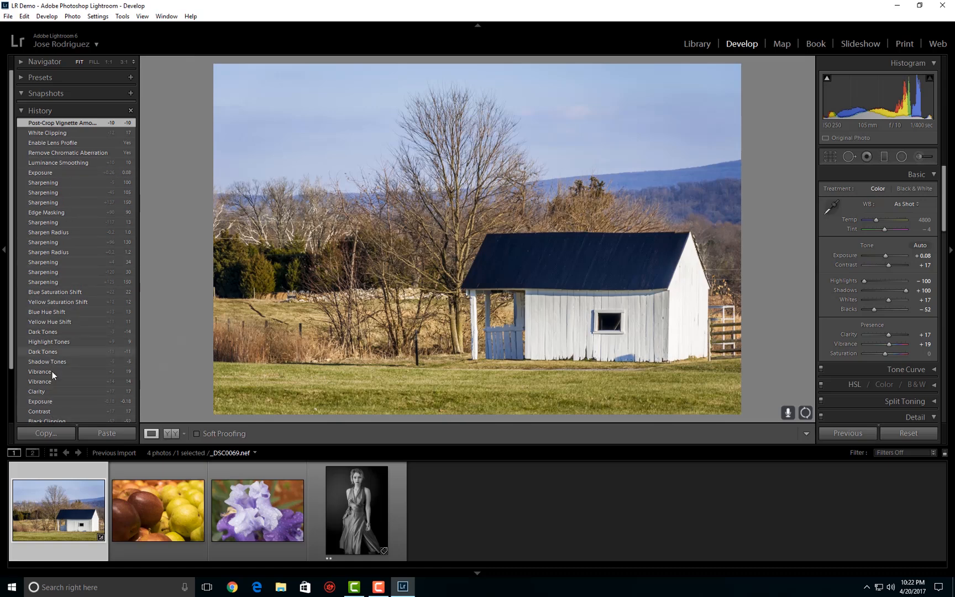
Compare the barn photo's earlier history states and return to the Post-Crop Vignette Amount state
{"action": "left_click", "coordinate": [46, 384]}
{"action": "left_click", "coordinate": [51, 262]}
{"action": "left_click", "coordinate": [56, 192]}
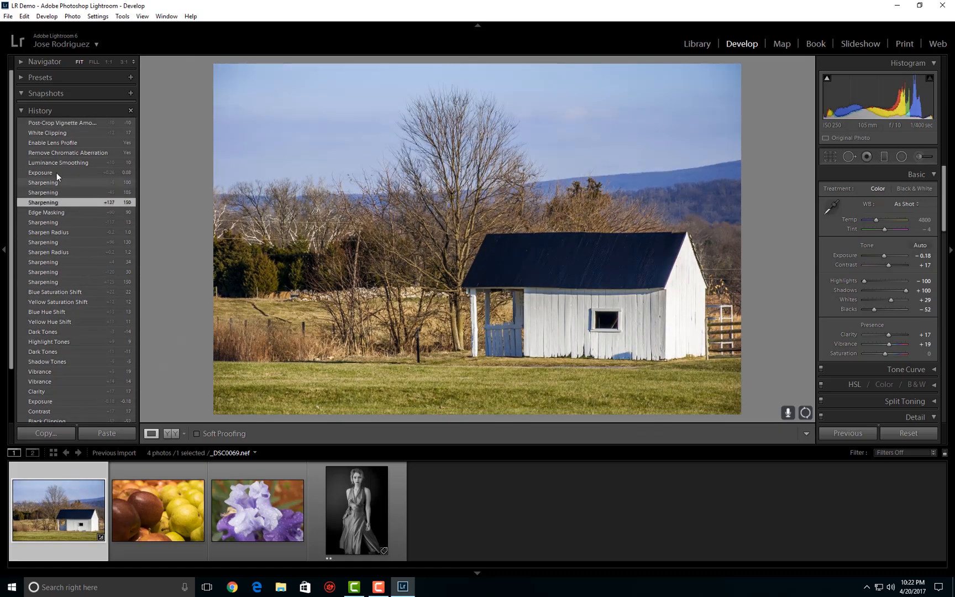
{"action": "left_click", "coordinate": [53, 153]}
{"action": "left_click", "coordinate": [48, 294]}
{"action": "left_click", "coordinate": [45, 352]}
{"action": "left_click", "coordinate": [52, 192]}
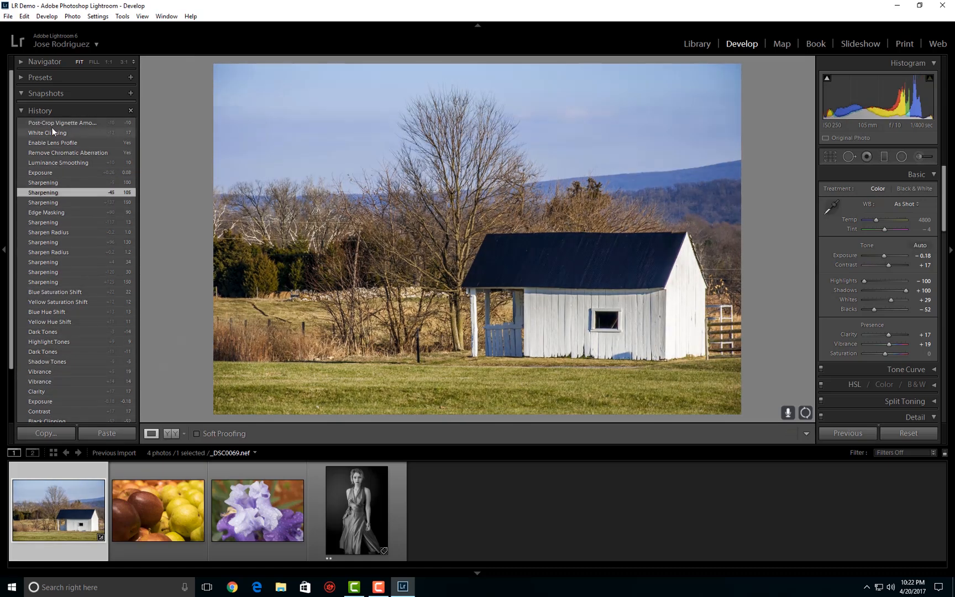
{"action": "left_click", "coordinate": [55, 124]}
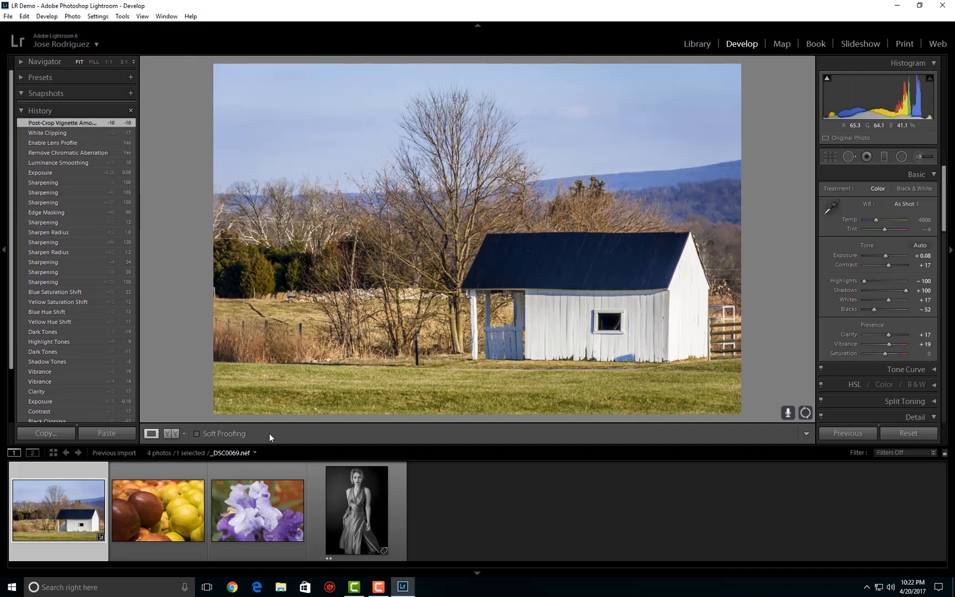
Open the apples and pears photo DSC_0261.psd for editing and show only its HSL Hue controls
{"action": "left_click", "coordinate": [195, 501]}
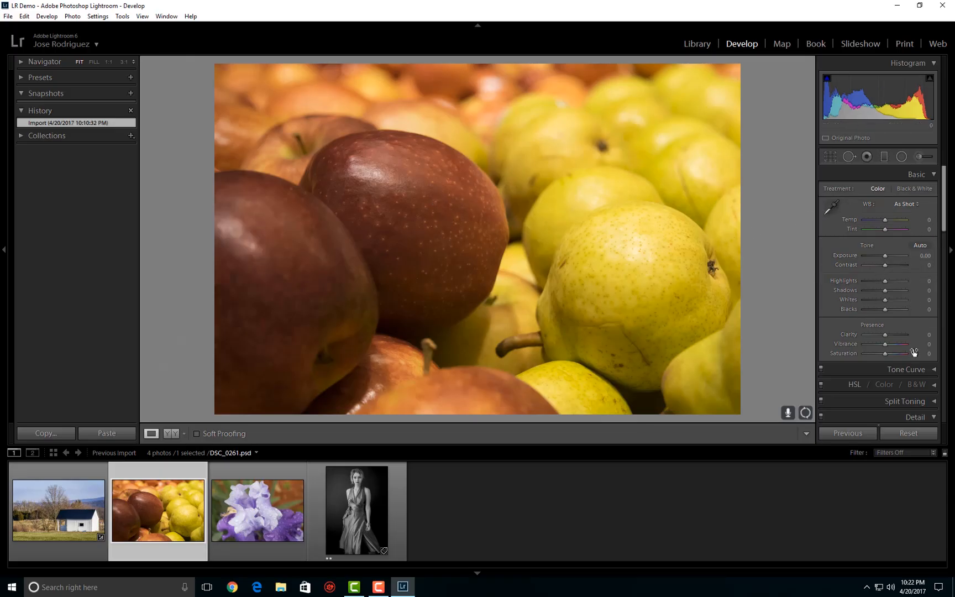
{"action": "left_click", "coordinate": [853, 384]}
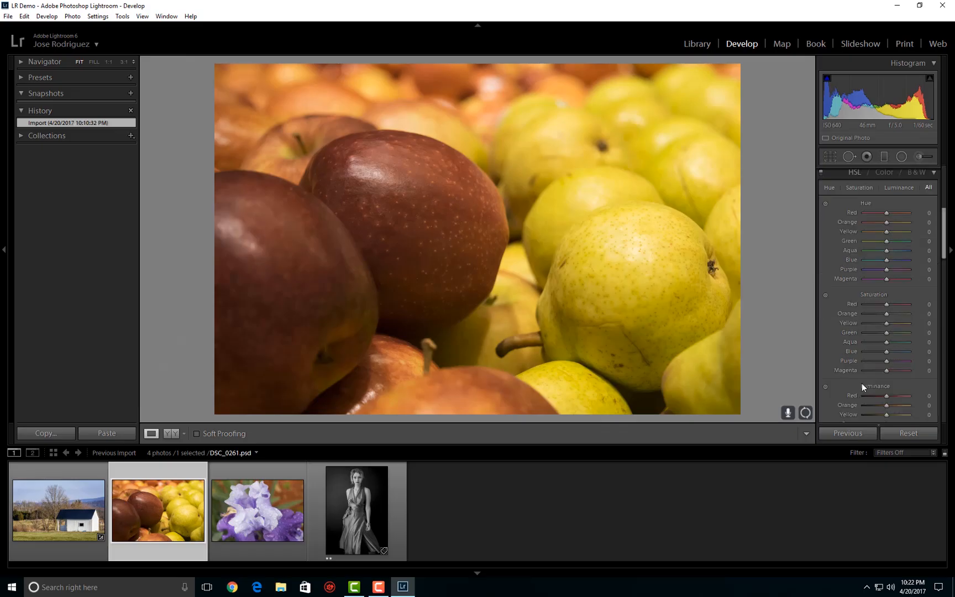
{"action": "left_click", "coordinate": [826, 186]}
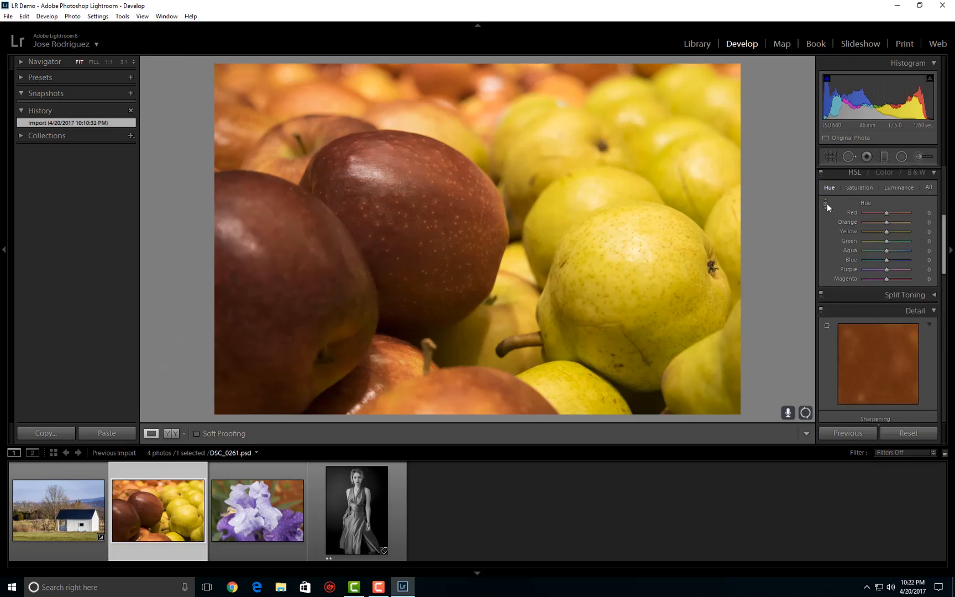
Try targeted Hue adjustments on the pear (Yellow +100, Orange +6) and on the dark apple, undoing each
{"action": "left_click", "coordinate": [826, 204]}
{"action": "left_click_drag", "start_coordinate": [653, 269], "coordinate": [653, 210]}
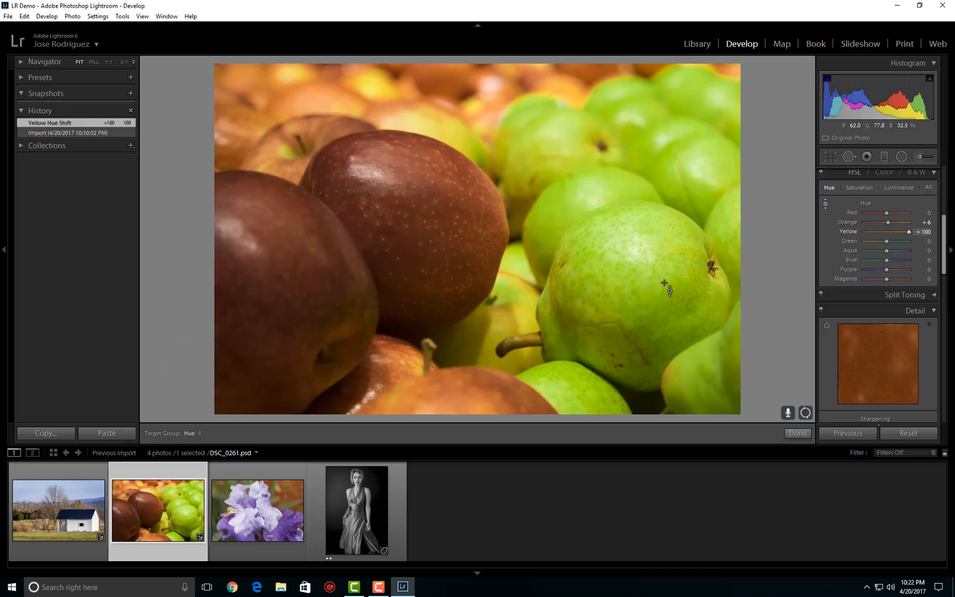
{"action": "key", "text": "ctrl+z"}
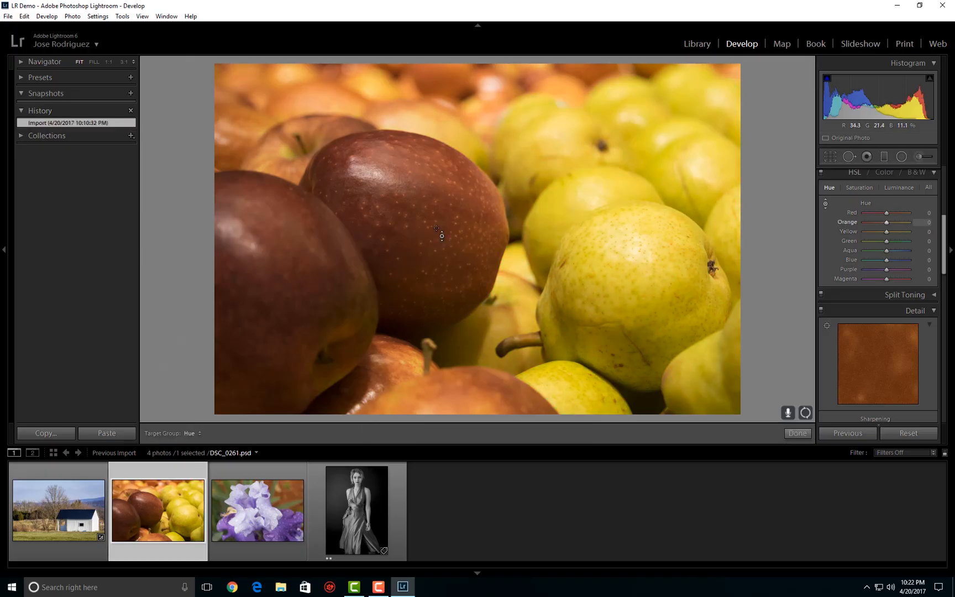
{"action": "mouse_move", "coordinate": [442, 236]}
{"action": "left_mouse_down"}
{"action": "mouse_move", "coordinate": [443, 188]}
{"action": "mouse_move", "coordinate": [443, 254]}
{"action": "left_mouse_up"}
{"action": "key", "text": "ctrl+z"}
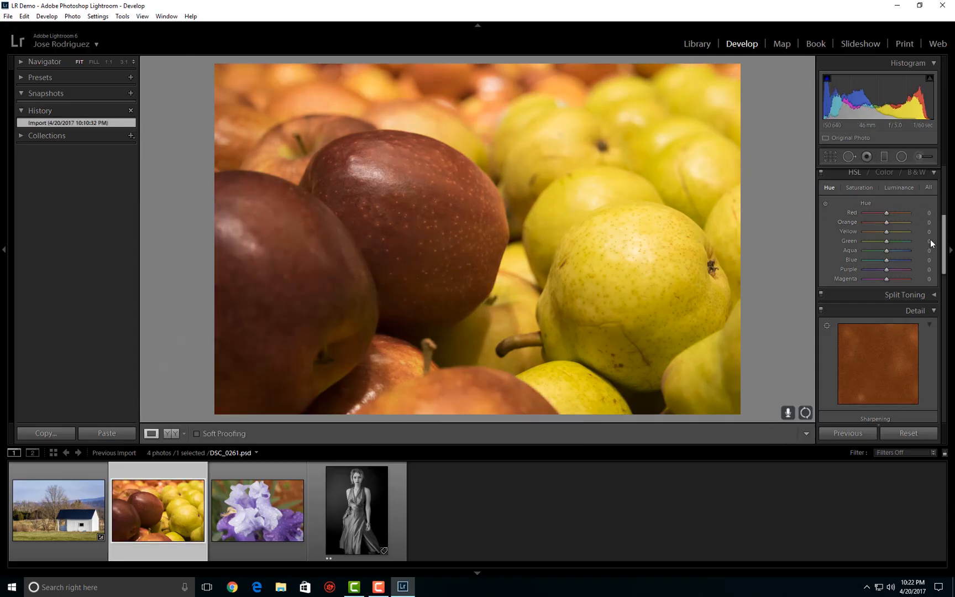
Try a targeted Saturation adjustment on the pear (Yellow +10, Orange +1) and undo it
{"action": "left_click", "coordinate": [860, 187]}
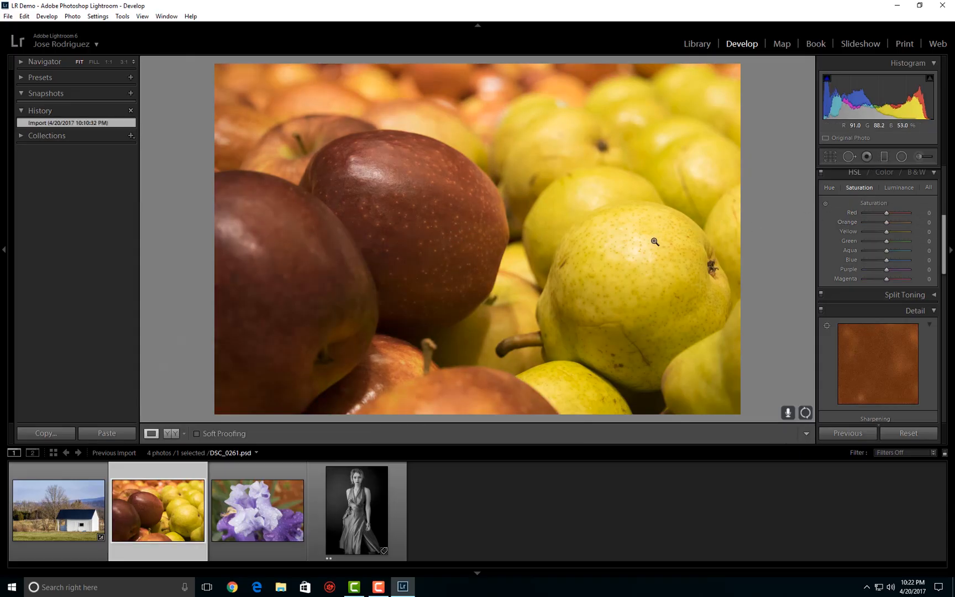
{"action": "left_click", "coordinate": [826, 203]}
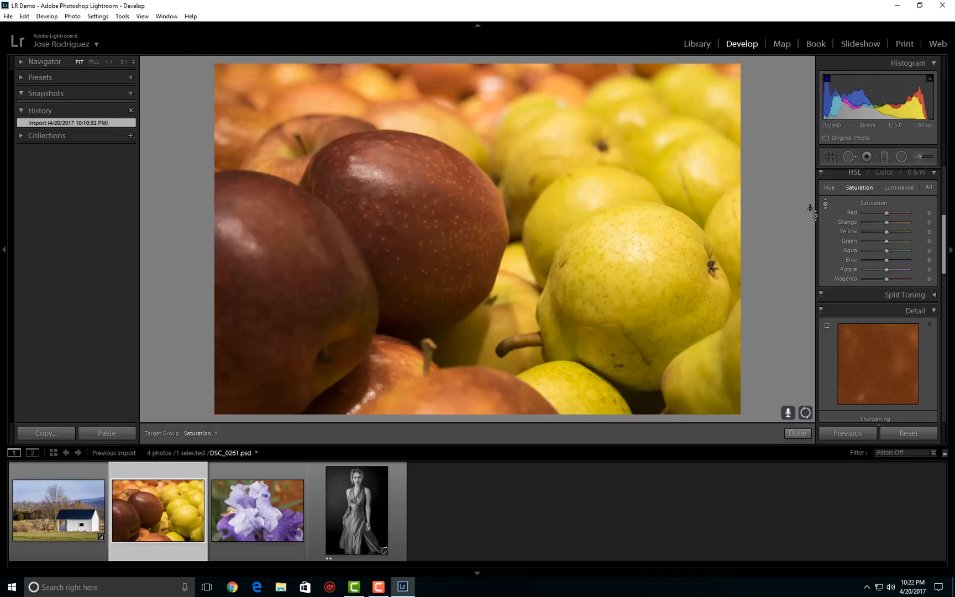
{"action": "left_click_drag", "start_coordinate": [684, 267], "coordinate": [660, 276]}
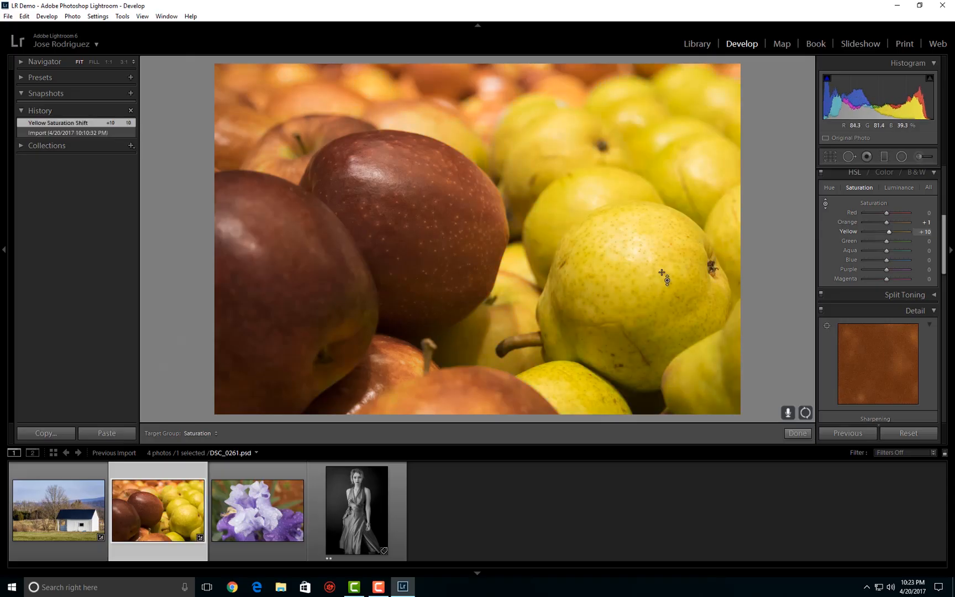
{"action": "key", "text": "ctrl+z"}
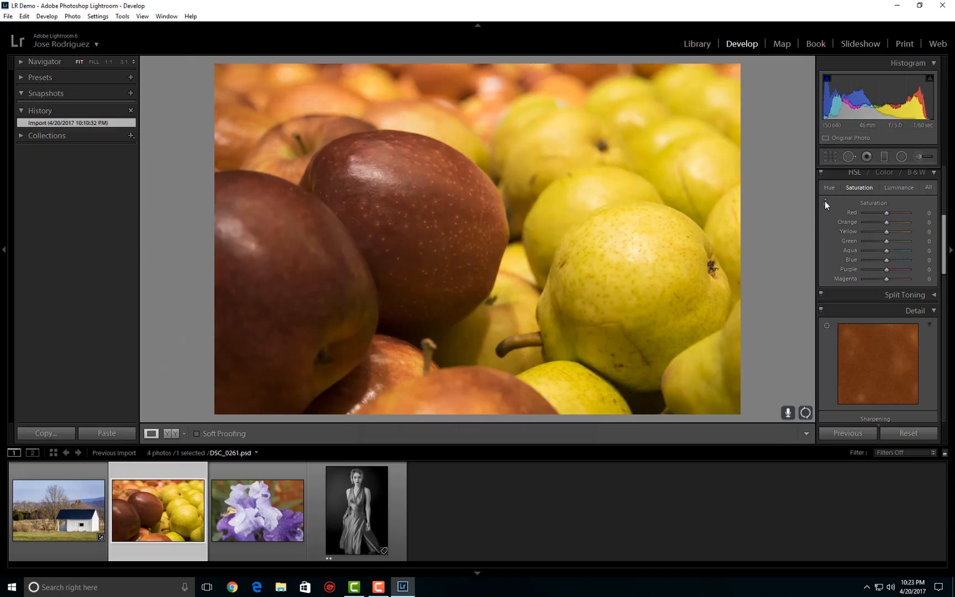
Adjust the dark apple's Saturation with the targeted adjustment tool, setting Orange to -2 and returning Red to 0
{"action": "left_click", "coordinate": [825, 203]}
{"action": "mouse_move", "coordinate": [421, 224]}
{"action": "left_mouse_down"}
{"action": "mouse_move", "coordinate": [420, 266]}
{"action": "mouse_move", "coordinate": [420, 208]}
{"action": "mouse_move", "coordinate": [428, 214]}
{"action": "left_mouse_up"}
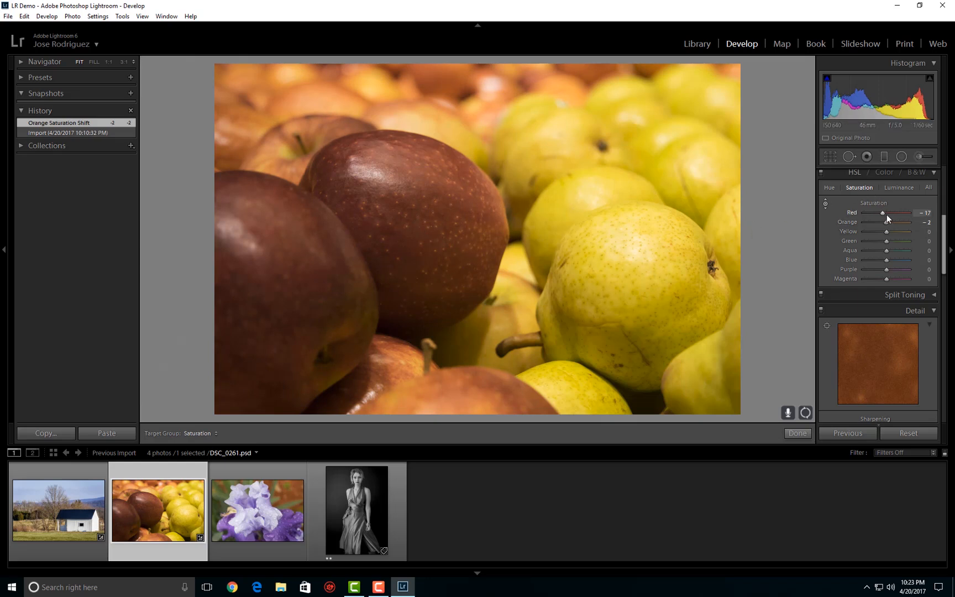
{"action": "left_click_drag", "start_coordinate": [884, 212], "coordinate": [887, 212]}
Brighten the fruit photo's colors with HSL Luminance: Red +24, Orange +20 and Yellow +11
{"action": "left_click", "coordinate": [829, 188]}
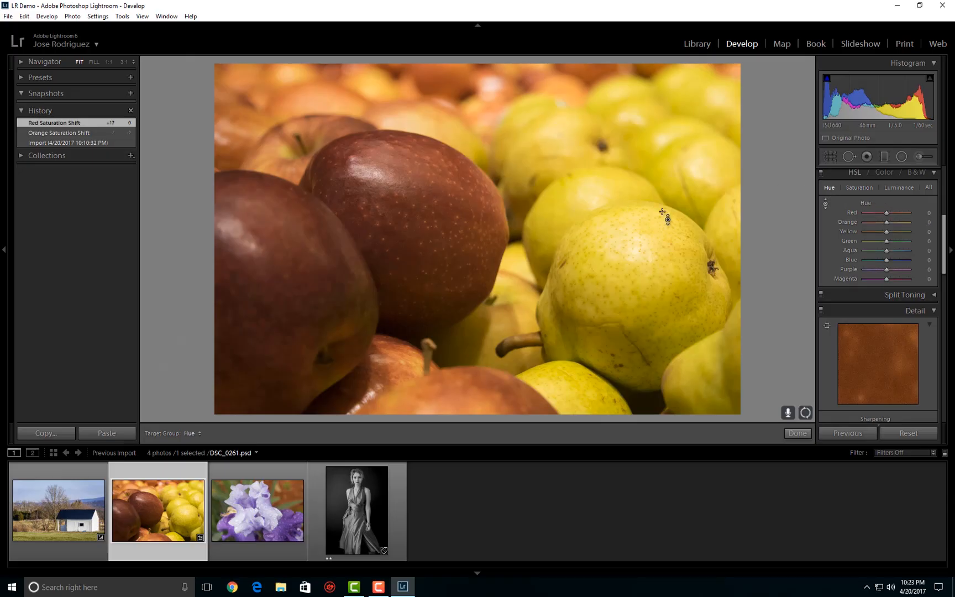
{"action": "left_click", "coordinate": [893, 187]}
{"action": "left_click_drag", "start_coordinate": [433, 212], "coordinate": [432, 166]}
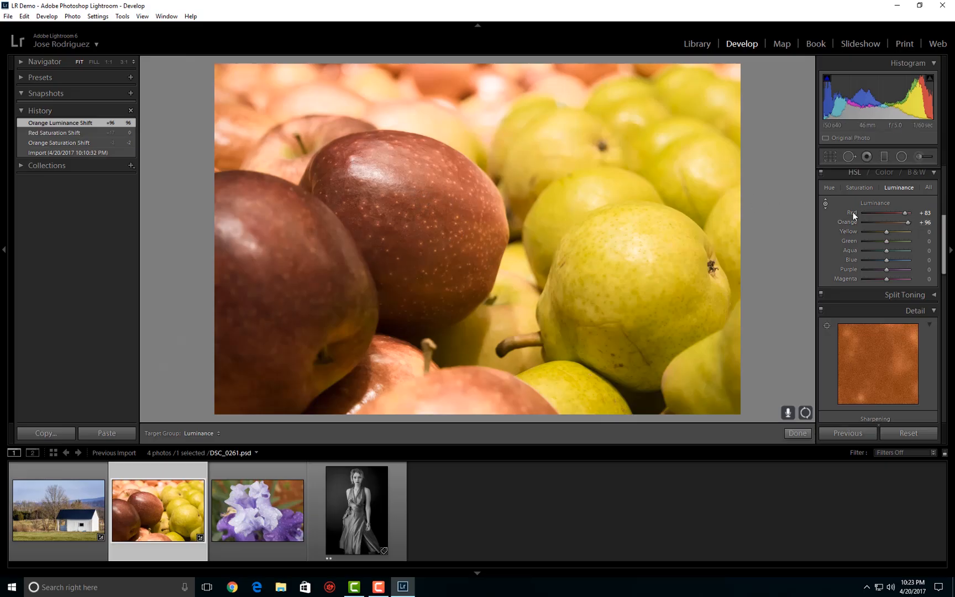
{"action": "mouse_move", "coordinate": [909, 223]}
{"action": "left_mouse_down"}
{"action": "mouse_move", "coordinate": [891, 223]}
{"action": "mouse_move", "coordinate": [892, 214]}
{"action": "mouse_move", "coordinate": [890, 230]}
{"action": "mouse_move", "coordinate": [911, 232]}
{"action": "mouse_move", "coordinate": [872, 236]}
{"action": "mouse_move", "coordinate": [892, 231]}
{"action": "left_mouse_up"}
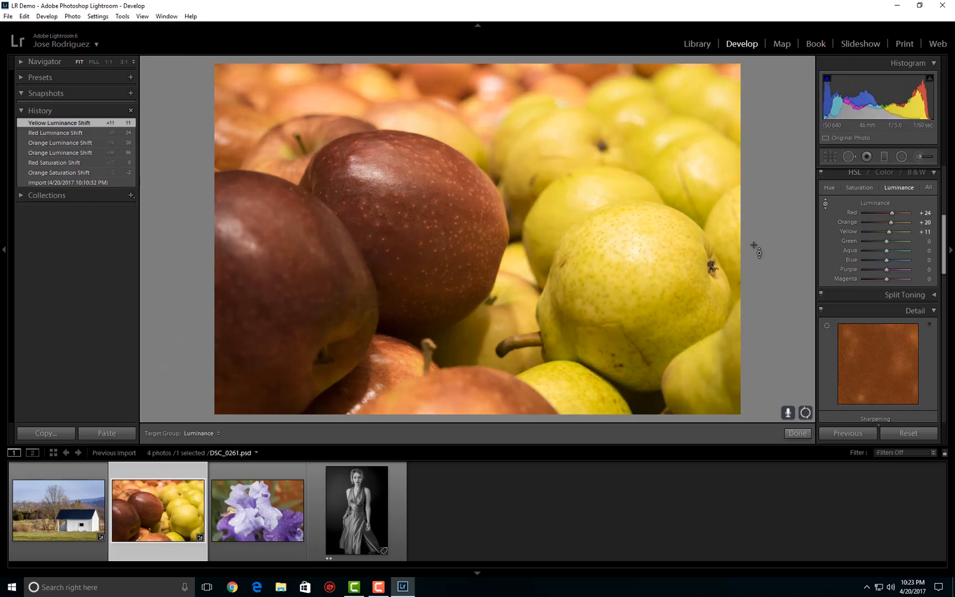
Shift the purple iris in _DSC0027.nef to blue with a targeted Hue adjustment (Purple -100, Blue -42)
{"action": "left_click", "coordinate": [264, 512]}
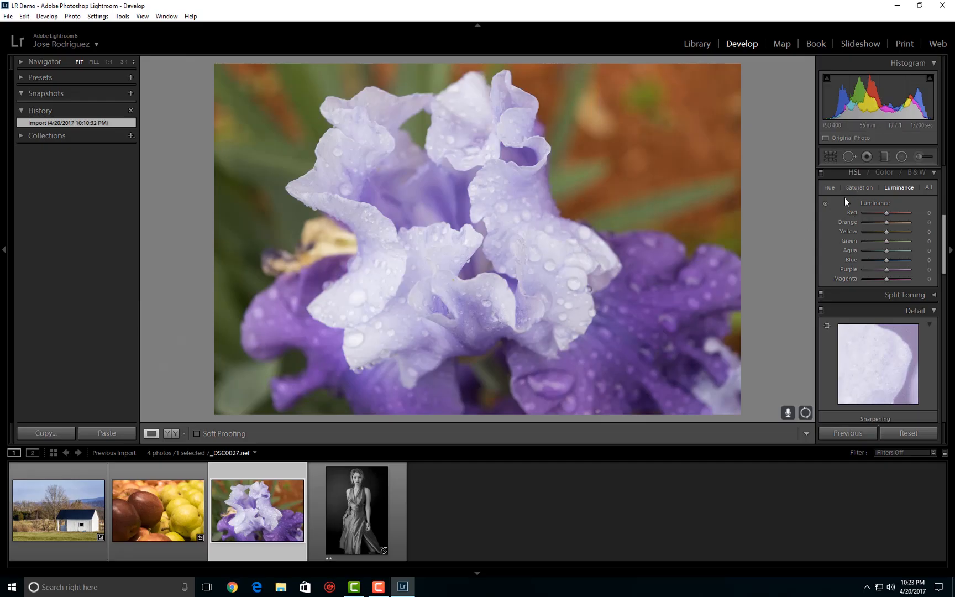
{"action": "left_click", "coordinate": [828, 187]}
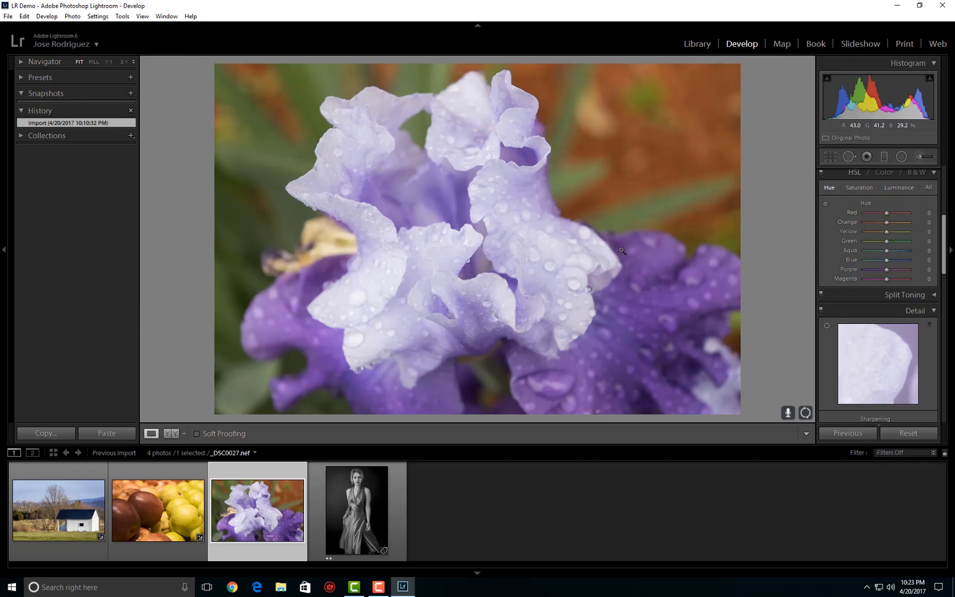
{"action": "left_click", "coordinate": [825, 204]}
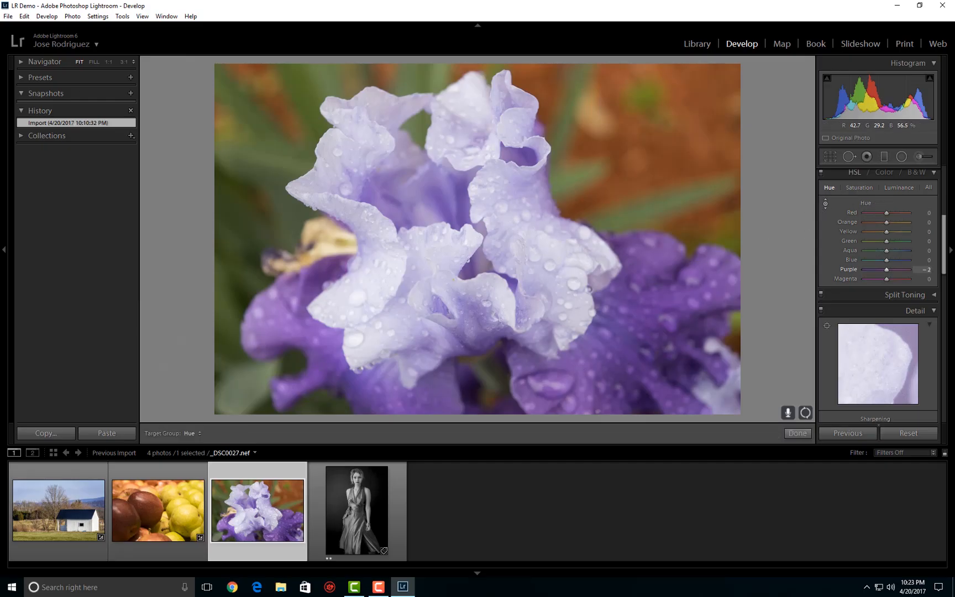
{"action": "left_click_drag", "start_coordinate": [637, 312], "coordinate": [635, 369]}
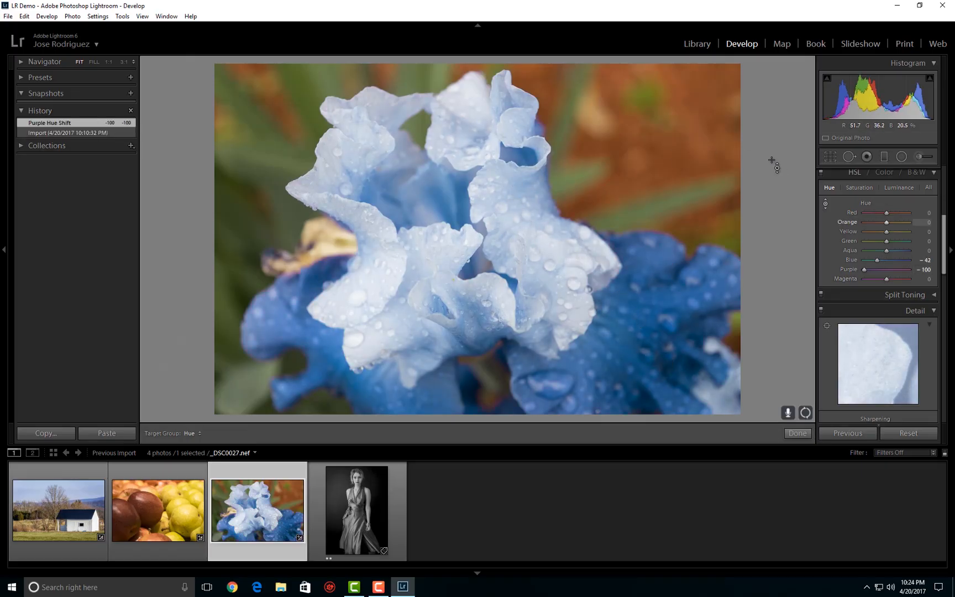
{"action": "key", "text": "Escape"}
Inspect the iris petal edges at 1:1 in two places for color fringing, returning to the fitted view
{"action": "left_click", "coordinate": [542, 141]}
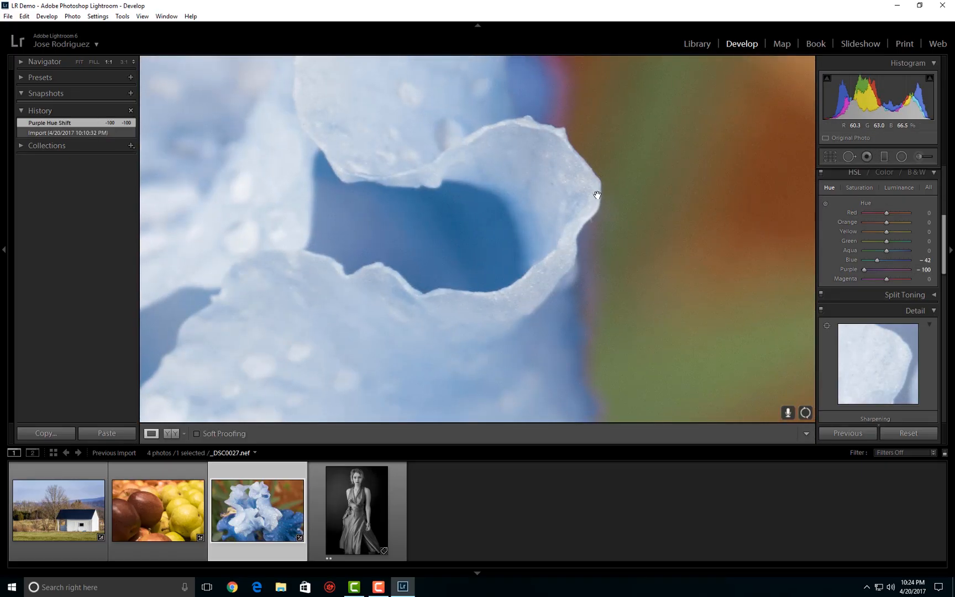
{"action": "left_click", "coordinate": [549, 210]}
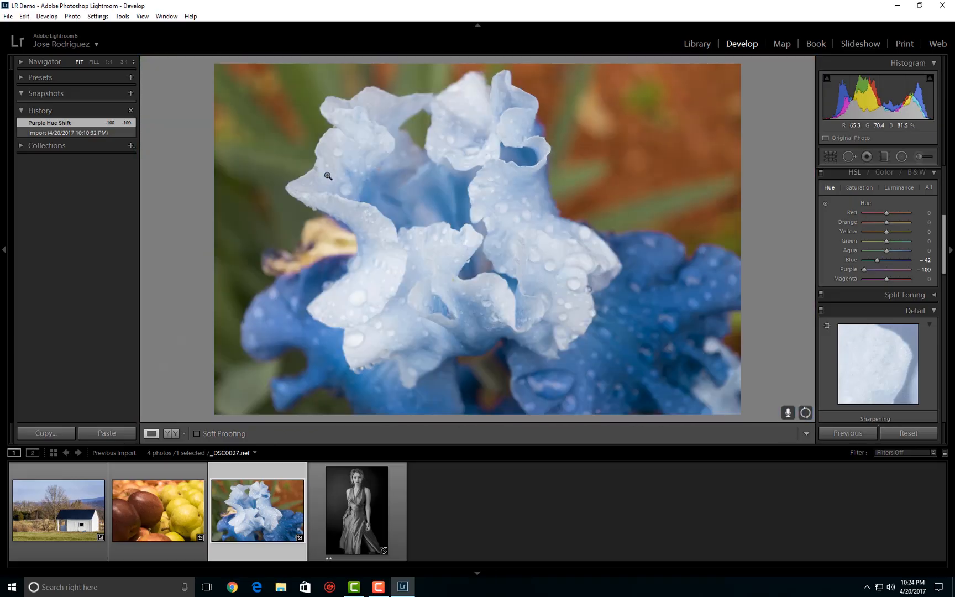
{"action": "left_click", "coordinate": [302, 181]}
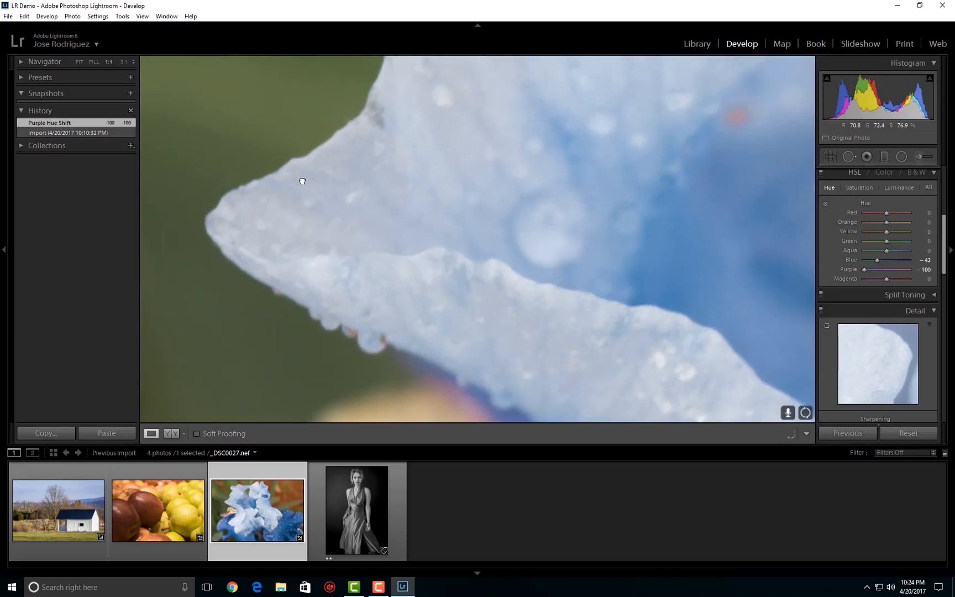
{"action": "left_click", "coordinate": [378, 258]}
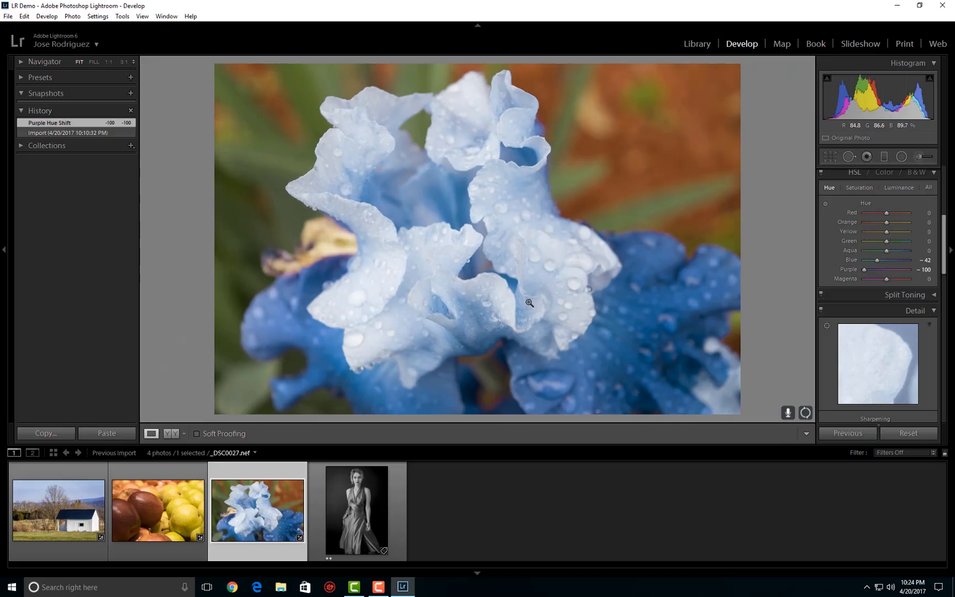
Open the black-and-white portrait for editing and bring up its Basic adjustments
{"action": "key", "text": "Right"}
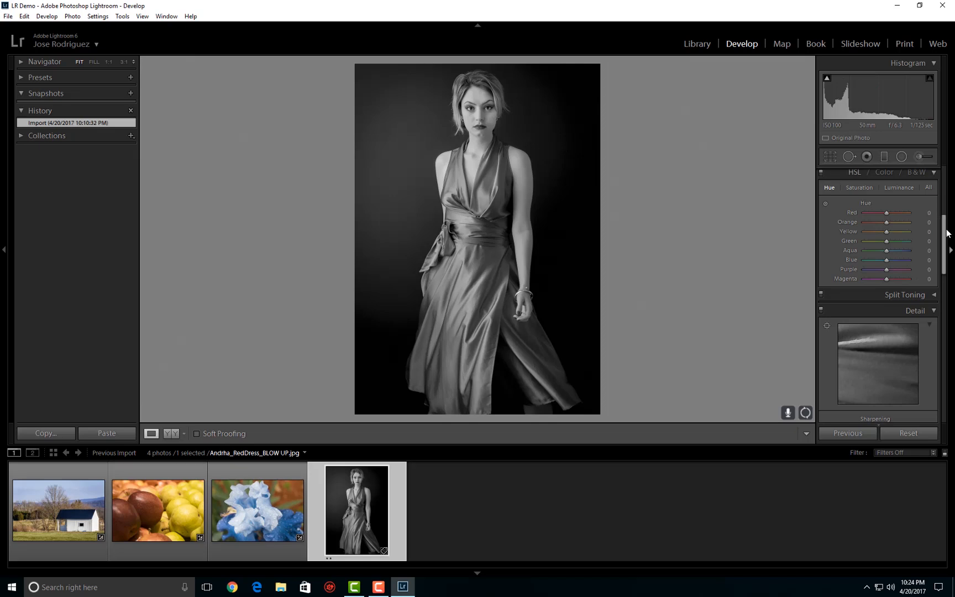
{"action": "scroll", "coordinate": [945, 226], "scroll_direction": "down", "scroll_amount": 3}
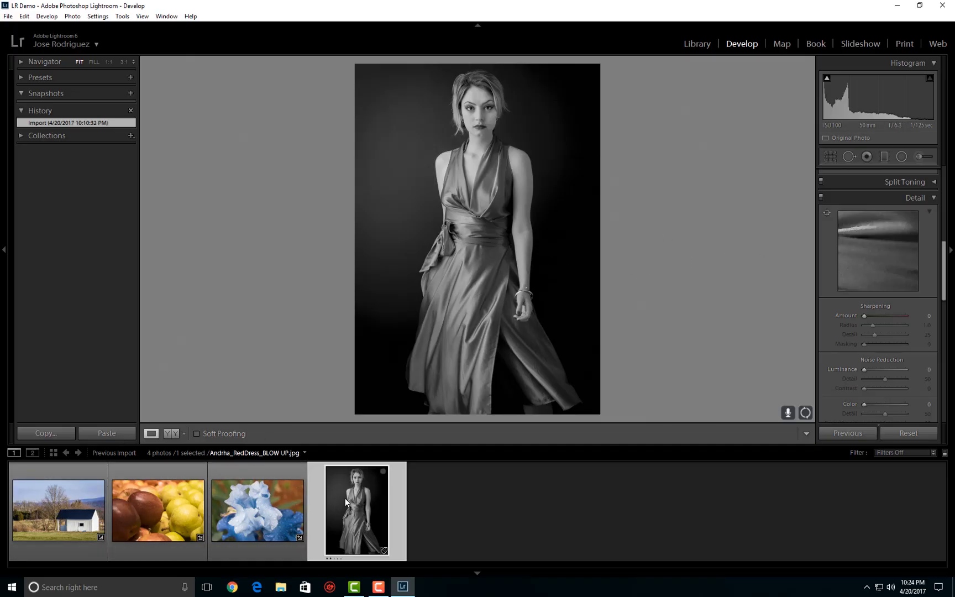
{"action": "left_click_drag", "start_coordinate": [942, 260], "coordinate": [939, 165]}
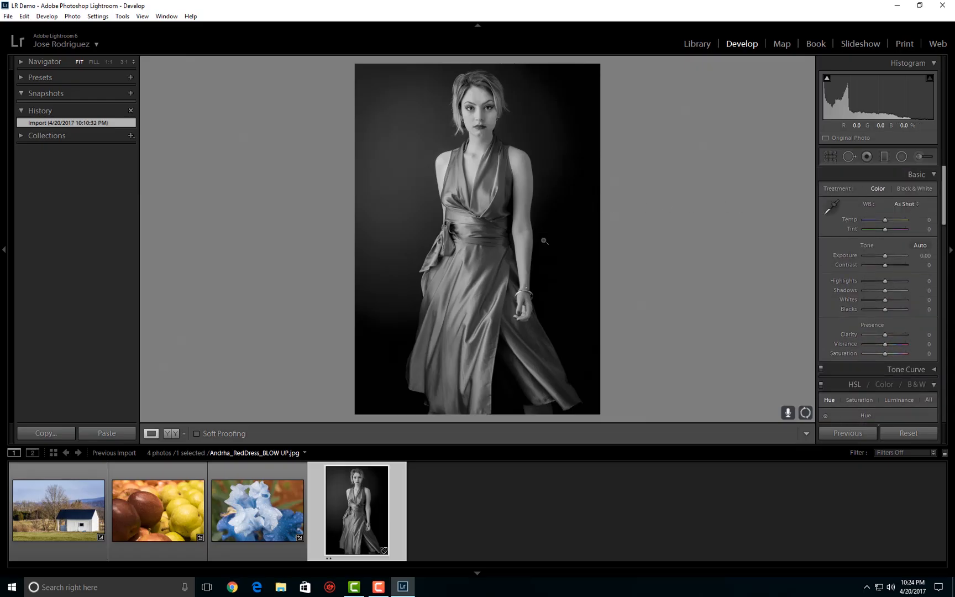
Try the automatic tone correction on the portrait and undo it
{"action": "left_click", "coordinate": [921, 245]}
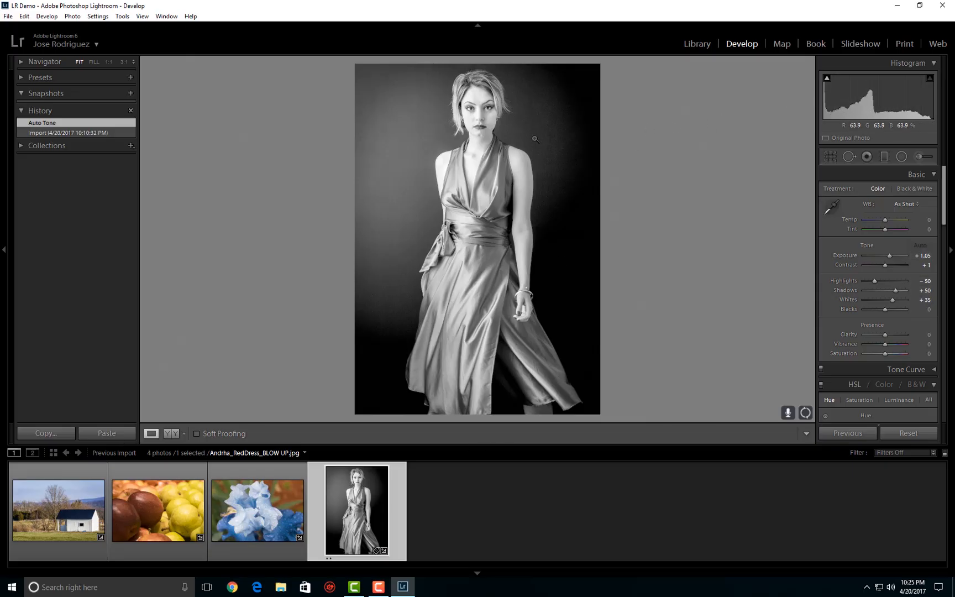
{"action": "key", "text": "ctrl+z"}
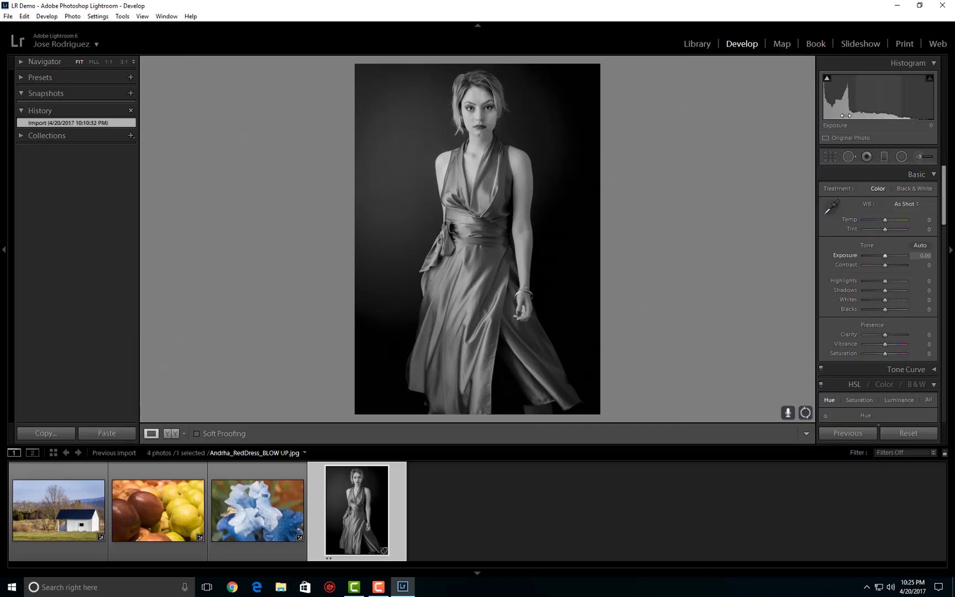
Set the portrait's Highlights to +55 and Whites to +31, checking the face at 1:1
{"action": "left_click_drag", "start_coordinate": [922, 120], "coordinate": [932, 119]}
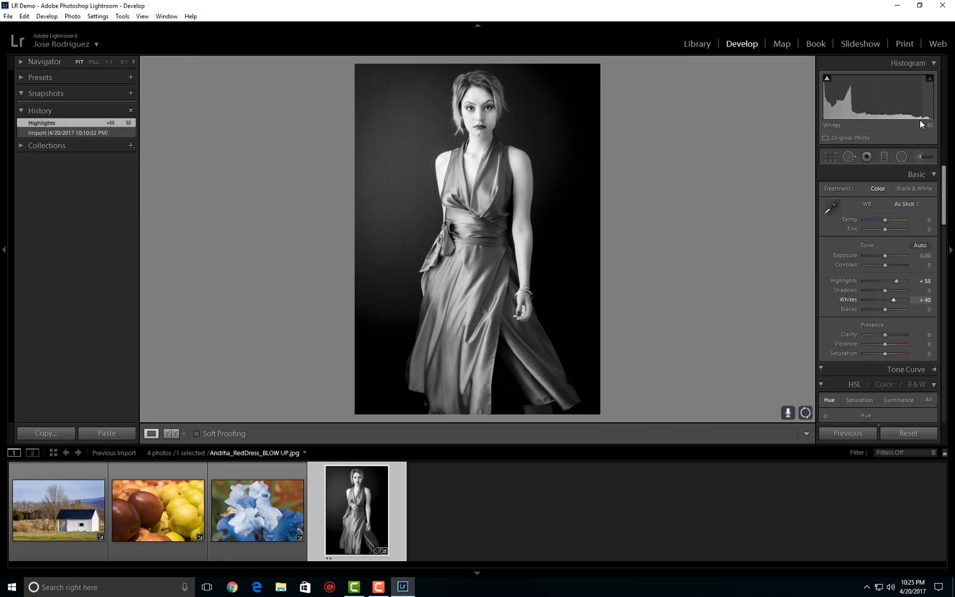
{"action": "key", "text": "z"}
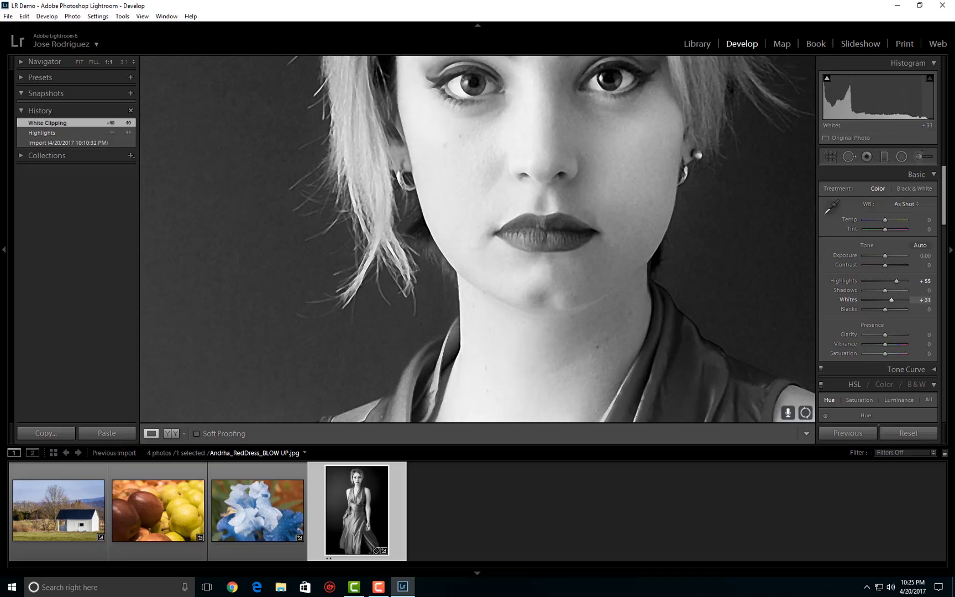
{"action": "left_click", "coordinate": [582, 214]}
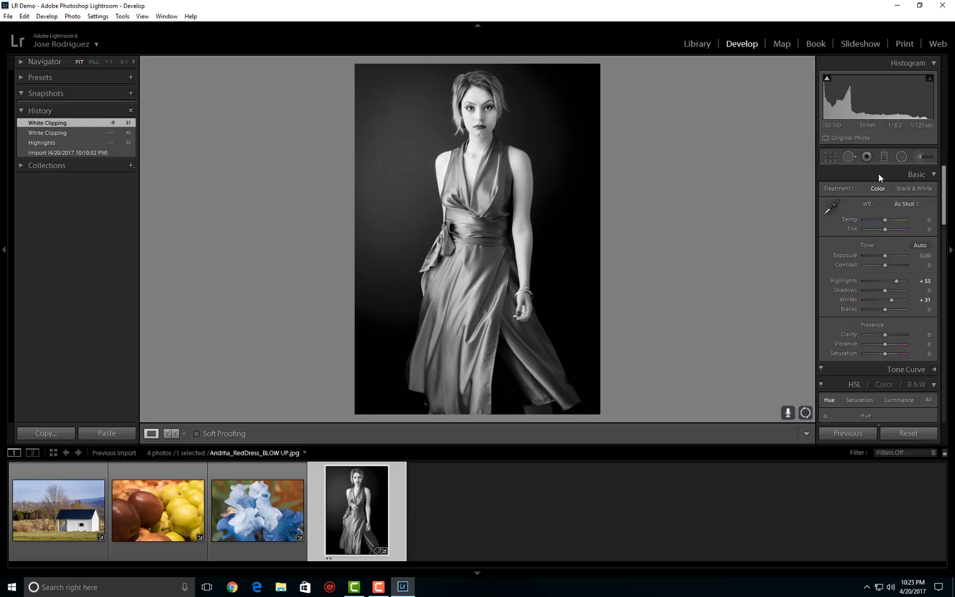
Paint the portrait's background with the Adjustment Brush at size 22 and set the mask's Exposure to -0.60
{"action": "left_click", "coordinate": [917, 157]}
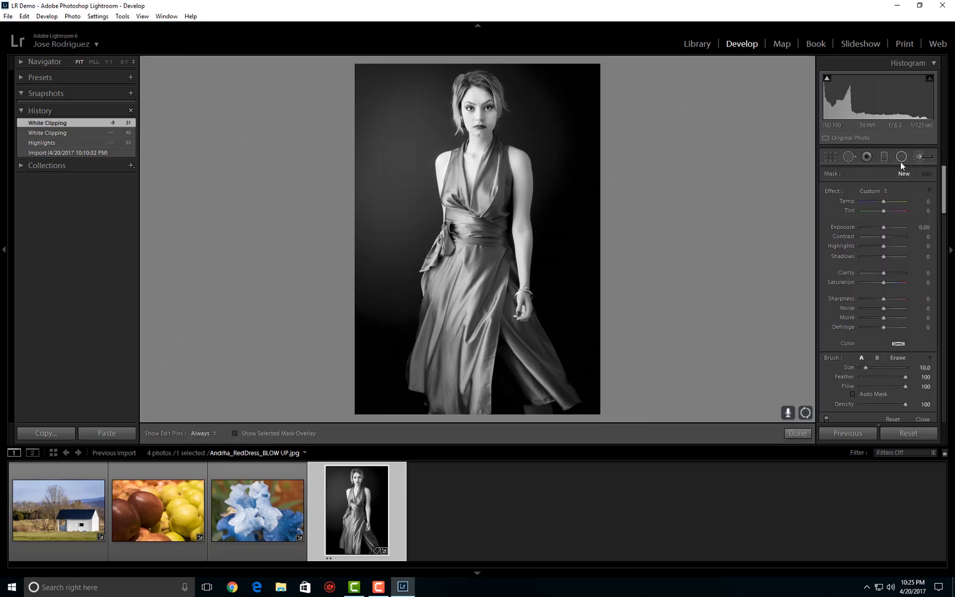
{"action": "scroll", "coordinate": [542, 205], "scroll_direction": "up", "scroll_amount": 6}
{"action": "scroll", "coordinate": [542, 205], "scroll_direction": "up", "scroll_amount": 6}
{"action": "key", "text": "h"}
{"action": "left_click_drag", "start_coordinate": [370, 357], "coordinate": [374, 386]}
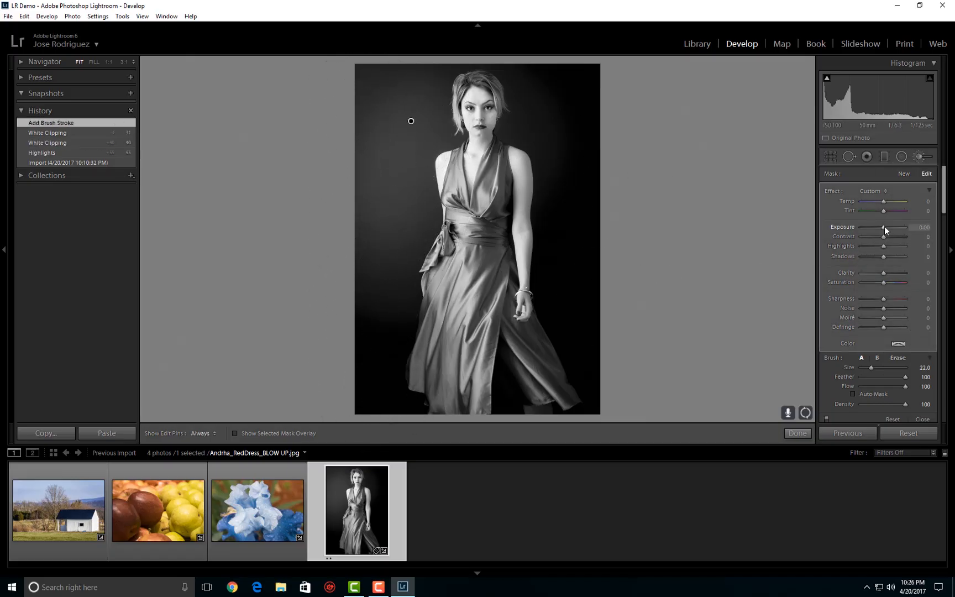
{"action": "left_click_drag", "start_coordinate": [885, 226], "coordinate": [881, 226]}
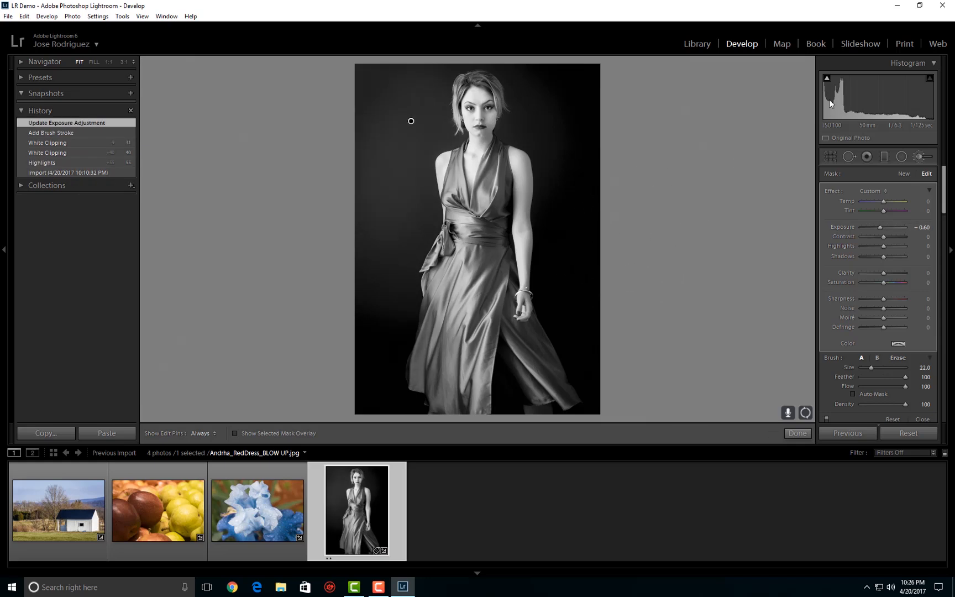
Switch to the Print module and choose the Canon PRO-1 v1-1 series printer in the page setup
{"action": "left_click", "coordinate": [904, 44]}
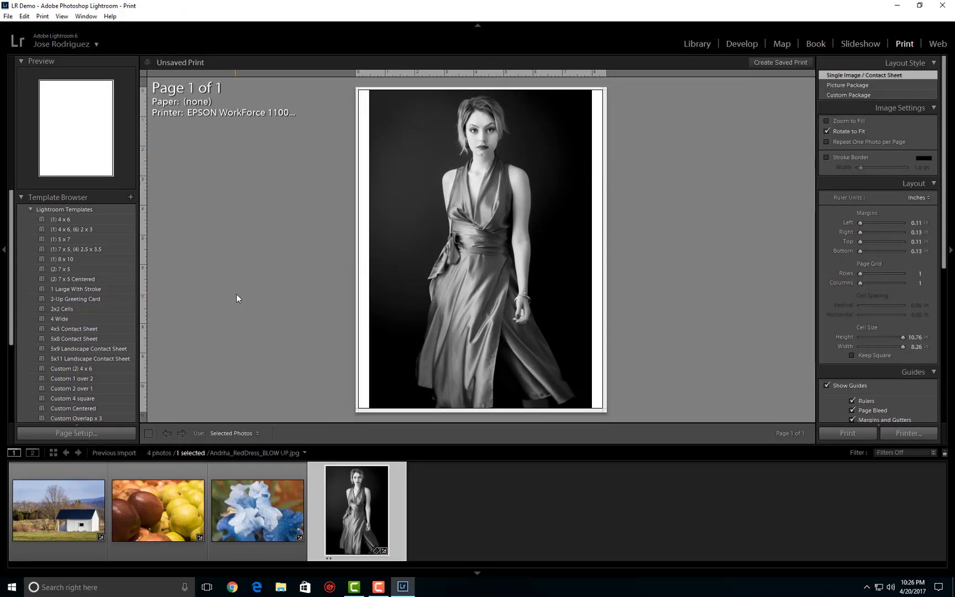
{"action": "left_click", "coordinate": [86, 434]}
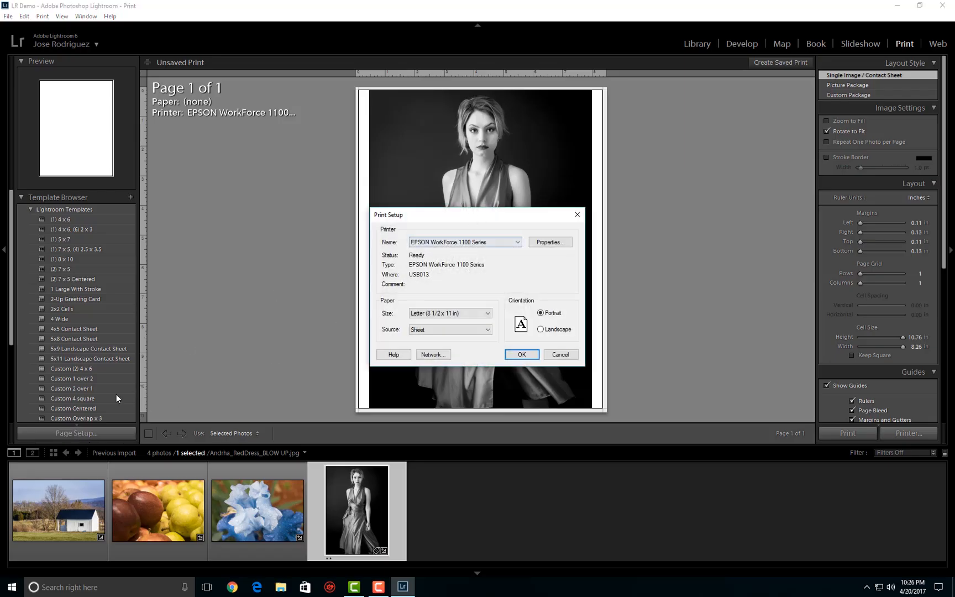
{"action": "left_click_drag", "start_coordinate": [446, 220], "coordinate": [418, 219]}
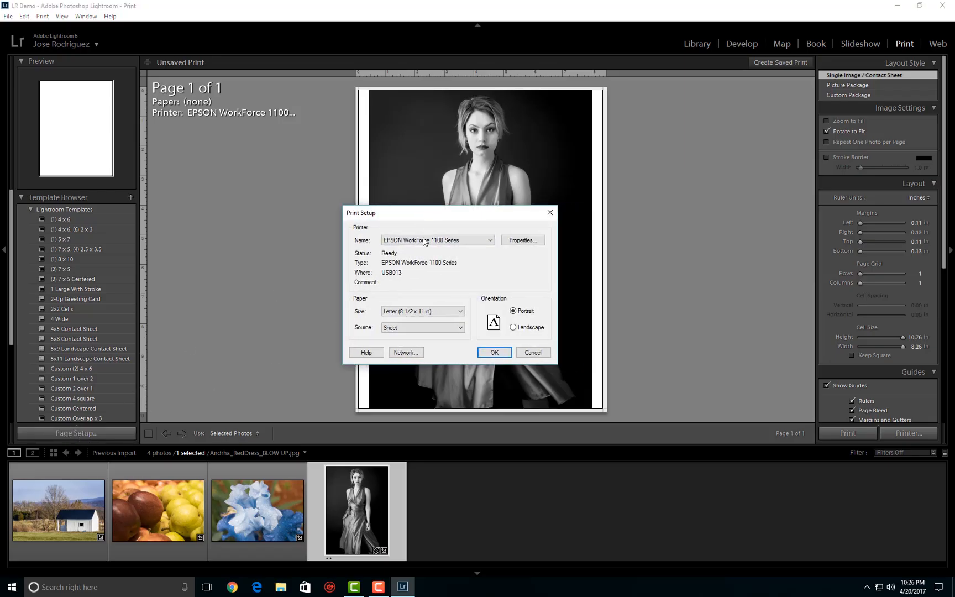
{"action": "left_click", "coordinate": [424, 241]}
{"action": "left_click", "coordinate": [418, 256]}
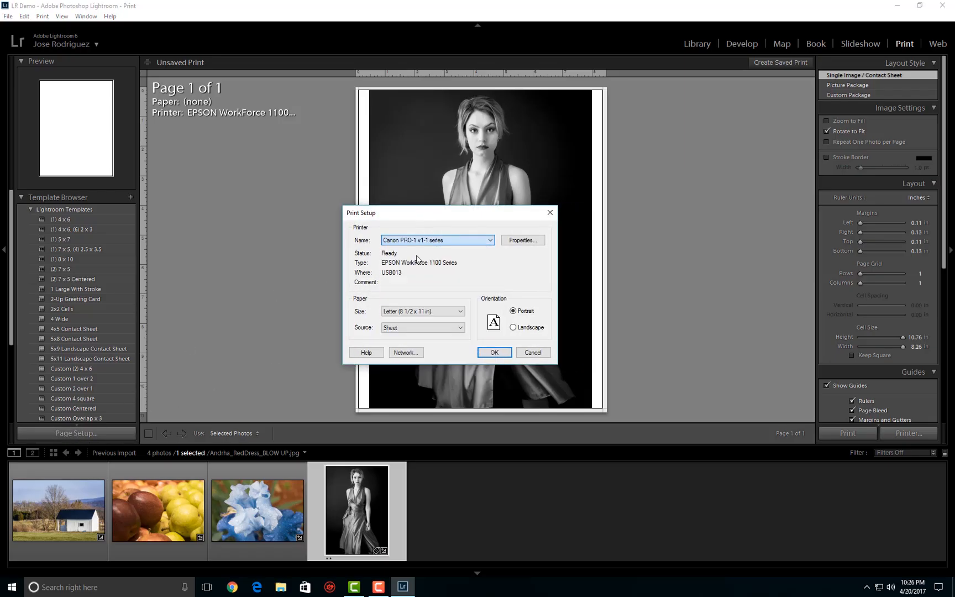
Turn on manual color/intensity adjustment in the Canon PRO-1 driver properties and set its color correction matching to None
{"action": "left_click", "coordinate": [520, 243]}
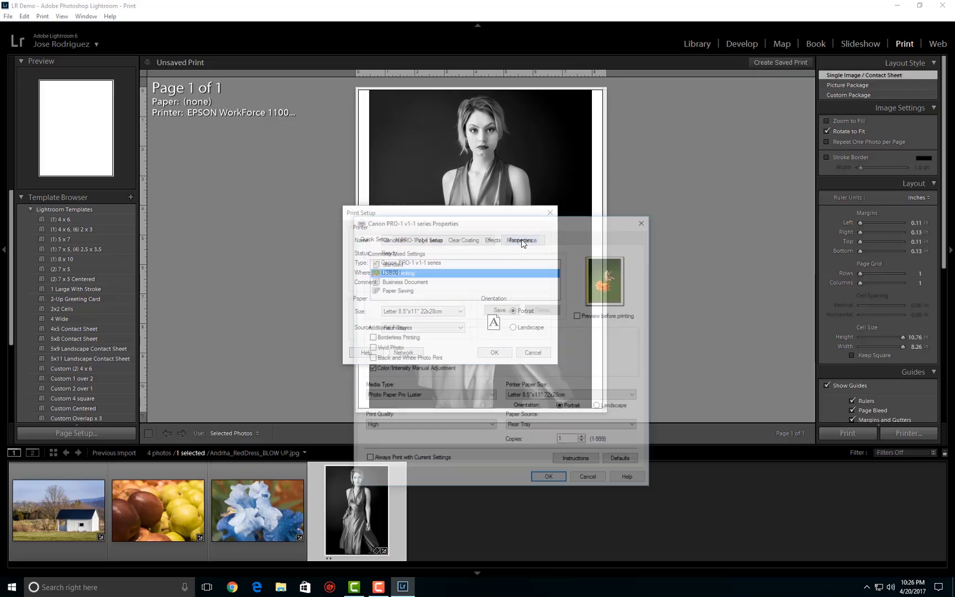
{"action": "left_click_drag", "start_coordinate": [506, 226], "coordinate": [265, 121]}
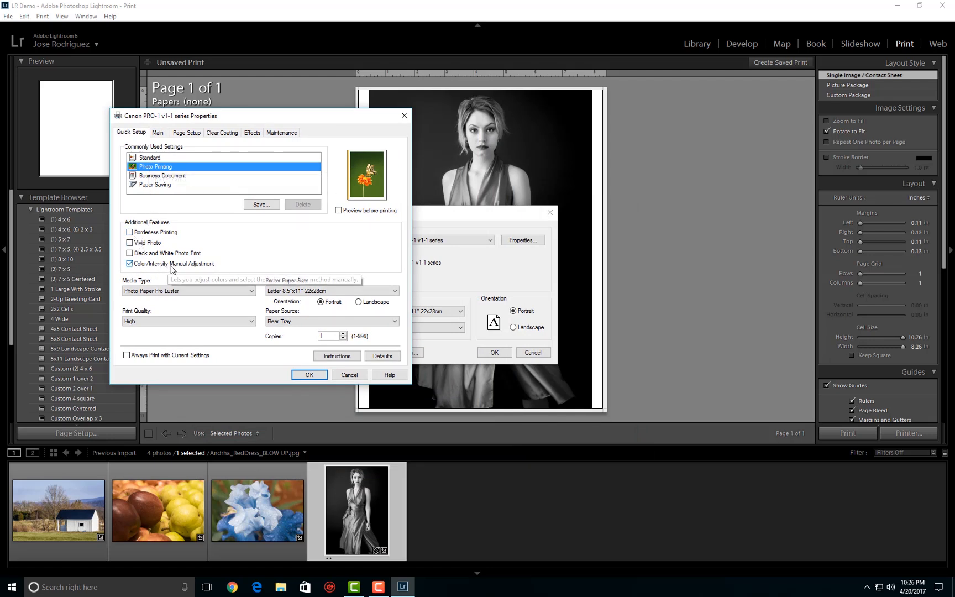
{"action": "left_click", "coordinate": [133, 267]}
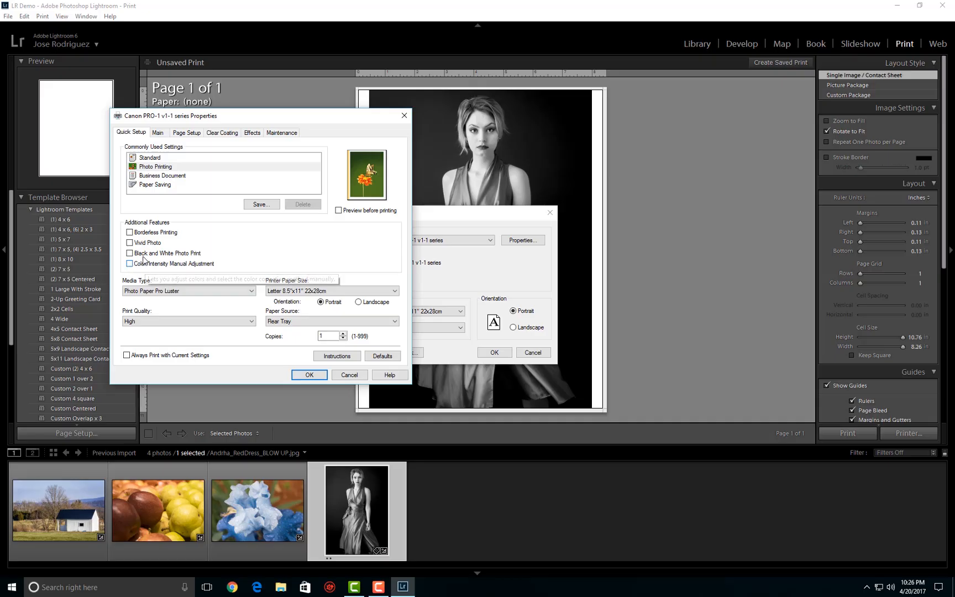
{"action": "left_click", "coordinate": [133, 265]}
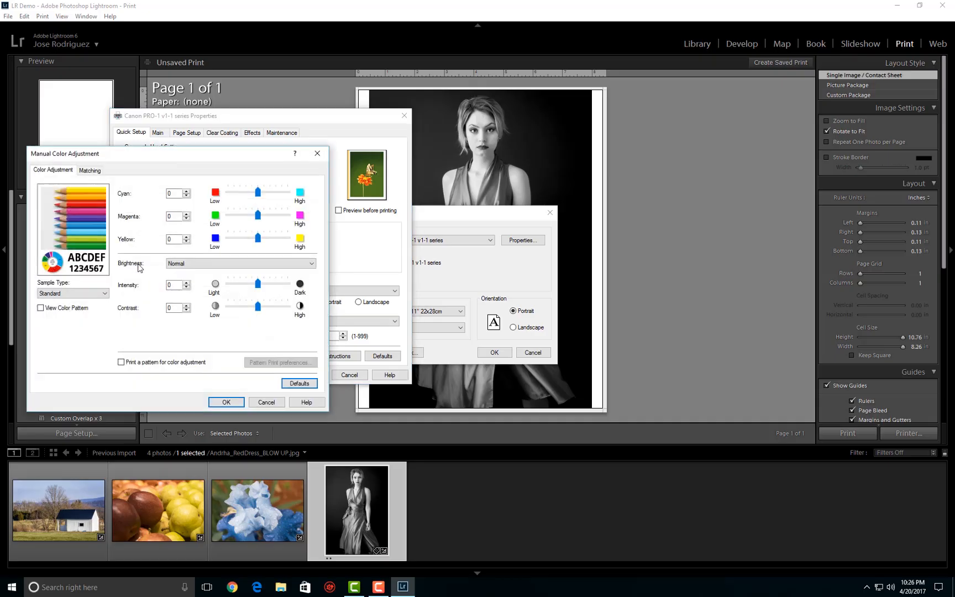
{"action": "left_click_drag", "start_coordinate": [217, 162], "coordinate": [442, 186]}
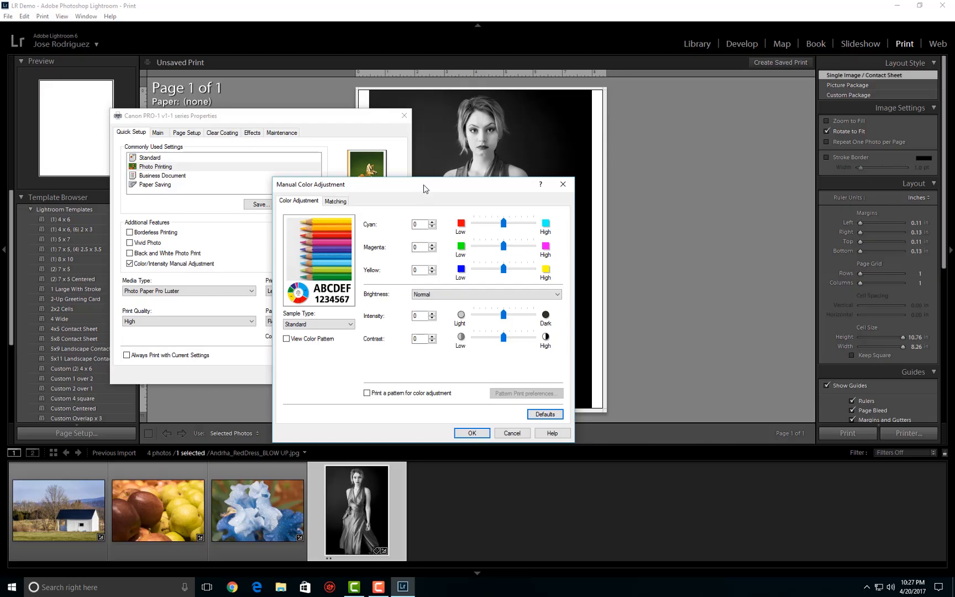
{"action": "left_click_drag", "start_coordinate": [417, 188], "coordinate": [422, 213]}
{"action": "left_click", "coordinate": [343, 226]}
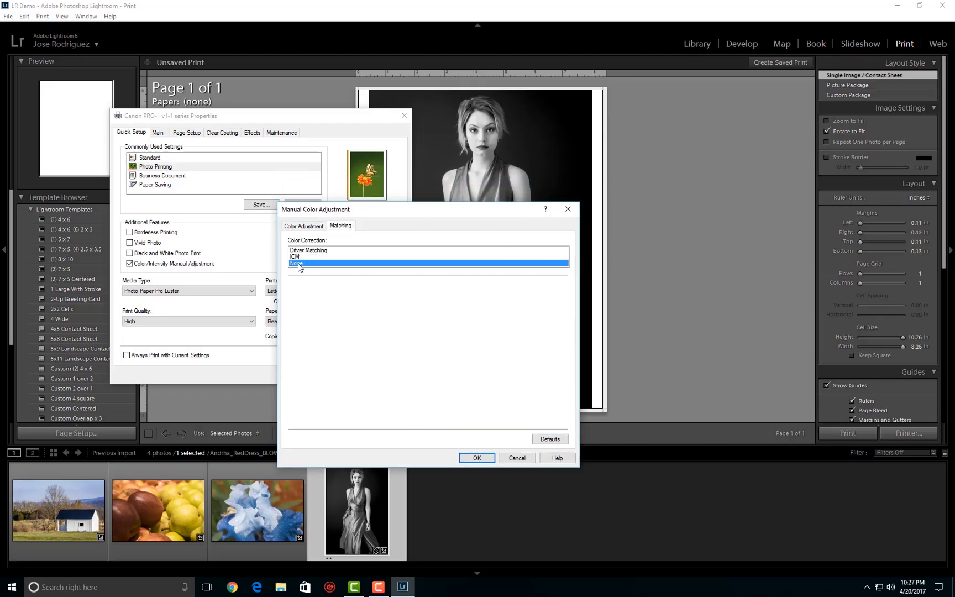
{"action": "left_click", "coordinate": [476, 457]}
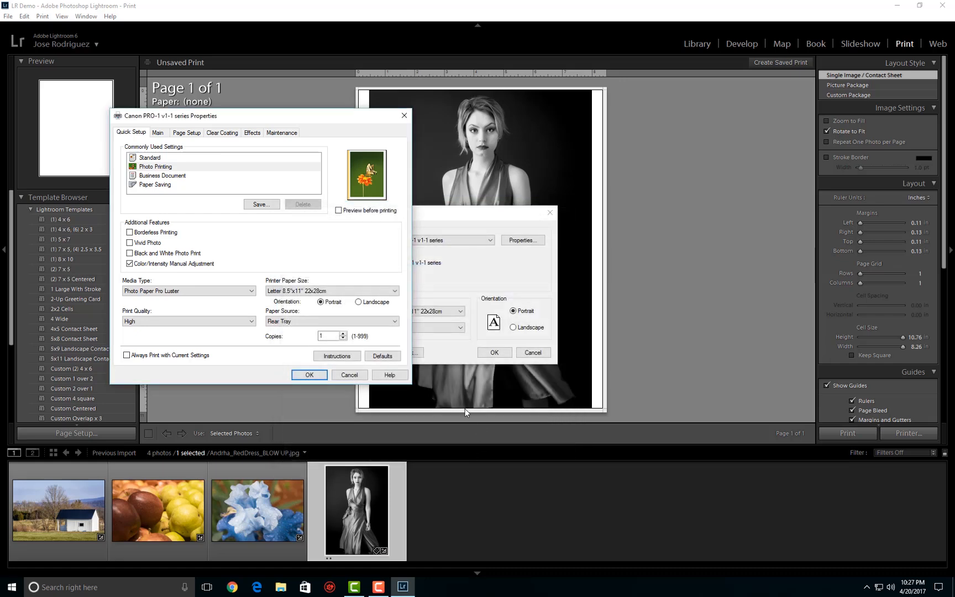
Set the printer paper size to A3+ 13"x19" 33x48cm and apply the page setup
{"action": "left_click", "coordinate": [387, 291]}
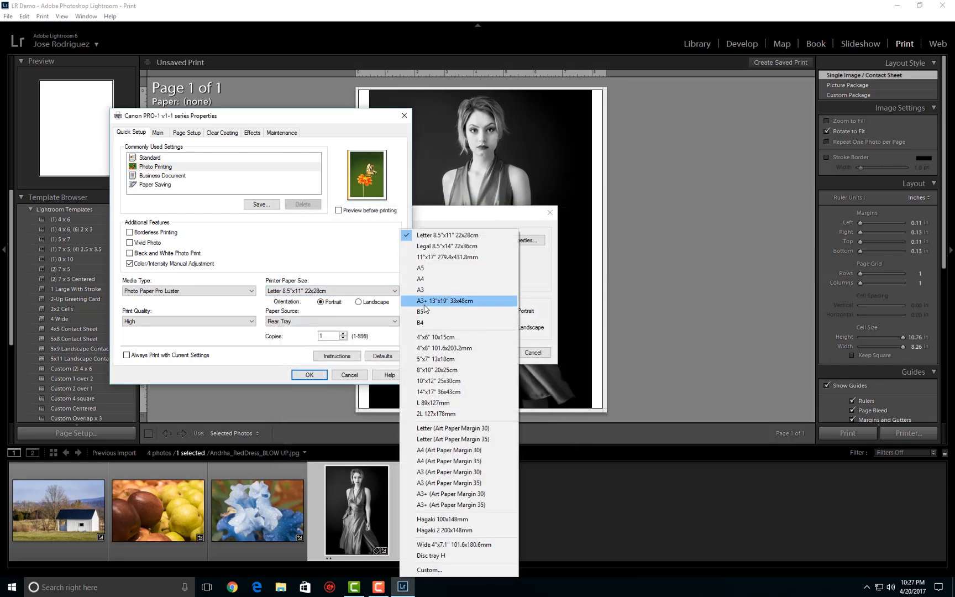
{"action": "left_click", "coordinate": [424, 304]}
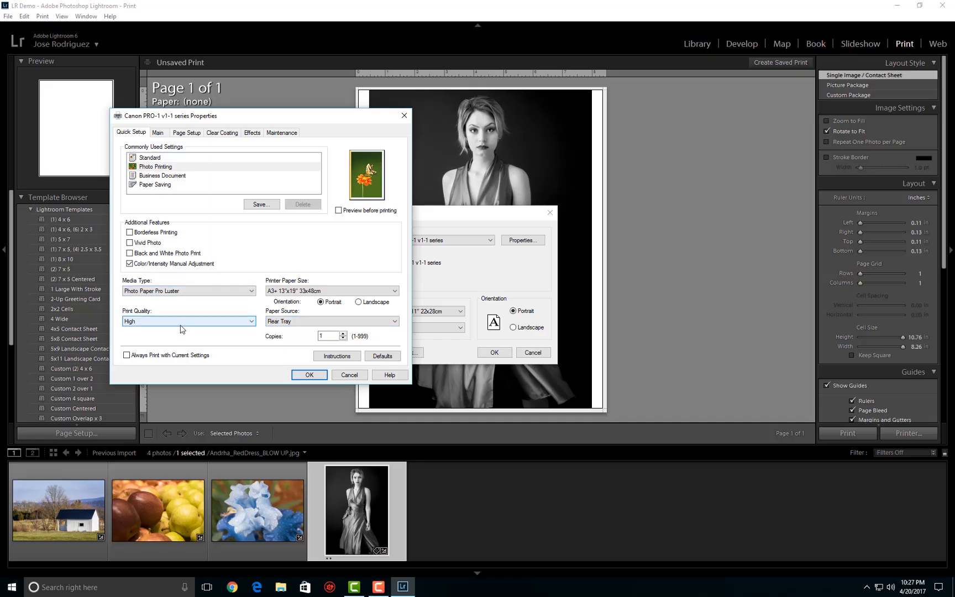
{"action": "left_click", "coordinate": [310, 375]}
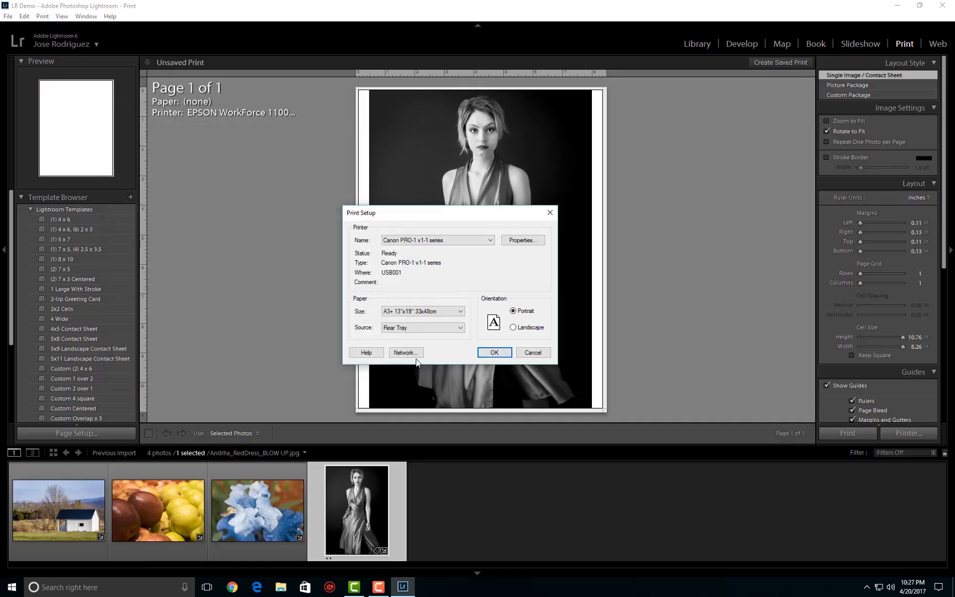
{"action": "left_click", "coordinate": [494, 352]}
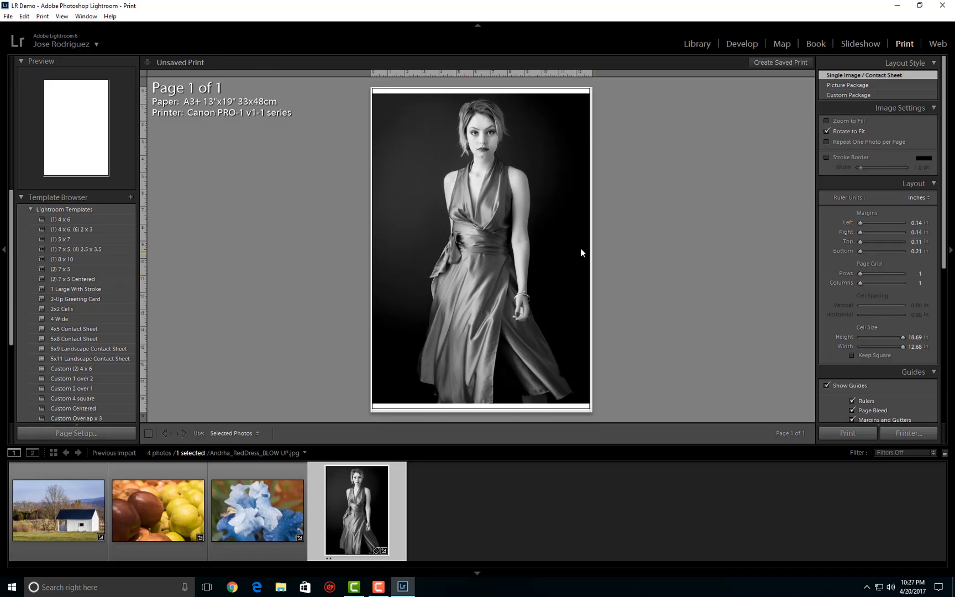
Try Zoom to Fill on the portrait print to compare the two fits, and turn it off again
{"action": "left_click", "coordinate": [827, 122]}
{"action": "left_click", "coordinate": [826, 121]}
{"action": "left_click", "coordinate": [826, 120]}
{"action": "left_click", "coordinate": [826, 120]}
{"action": "left_click", "coordinate": [826, 121]}
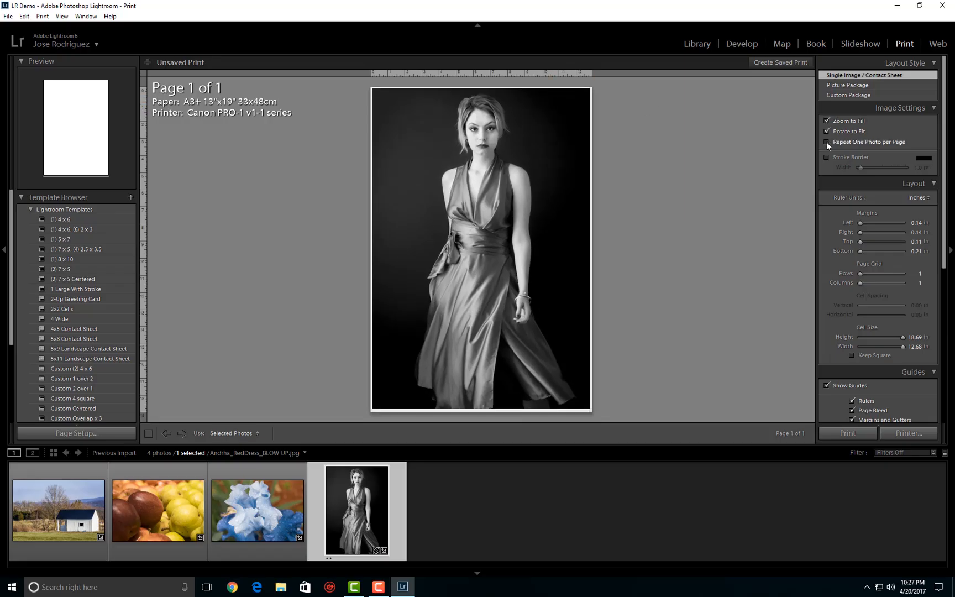
{"action": "left_click", "coordinate": [828, 121]}
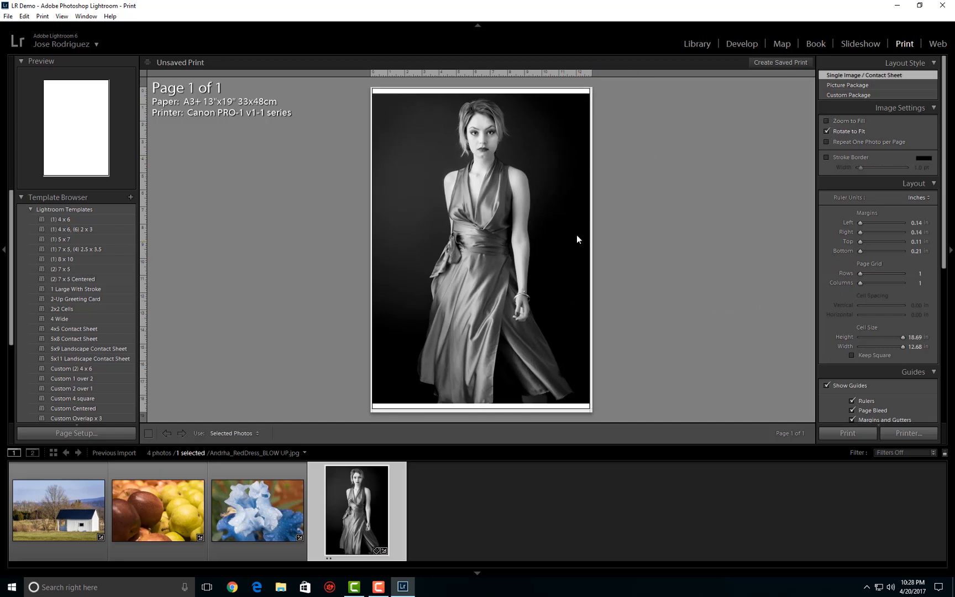
{"action": "left_click", "coordinate": [827, 121]}
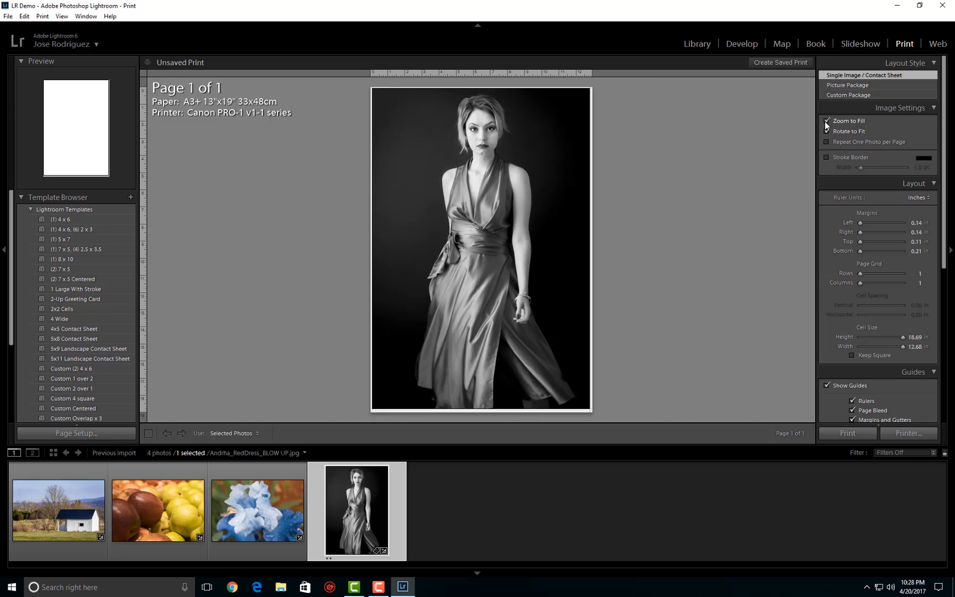
{"action": "left_click", "coordinate": [827, 121]}
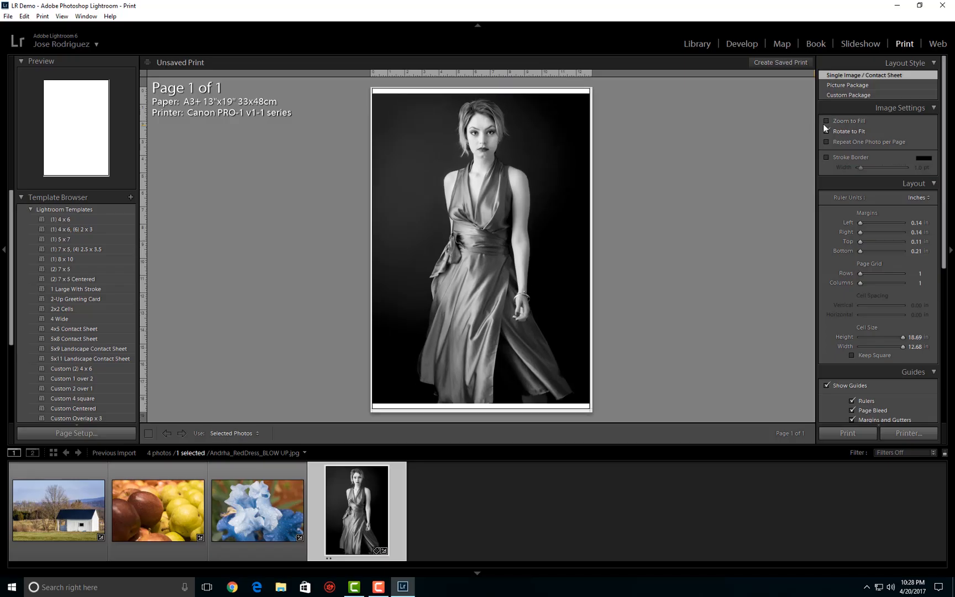
Set the print layout's cell size to 18 inches high and 12 inches wide
{"action": "left_click_drag", "start_coordinate": [944, 187], "coordinate": [944, 244]}
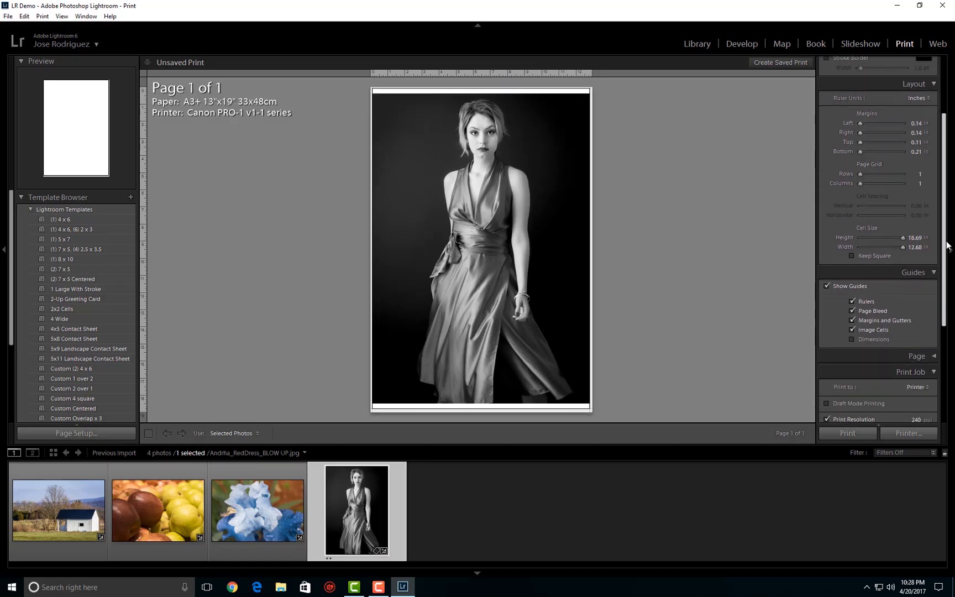
{"action": "left_click", "coordinate": [915, 237]}
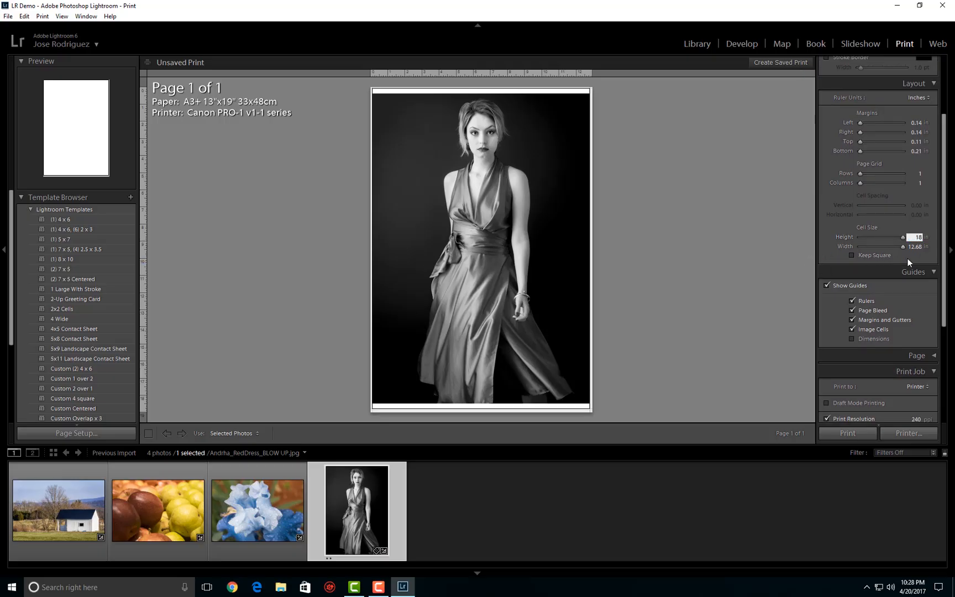
{"action": "left_click", "coordinate": [915, 247]}
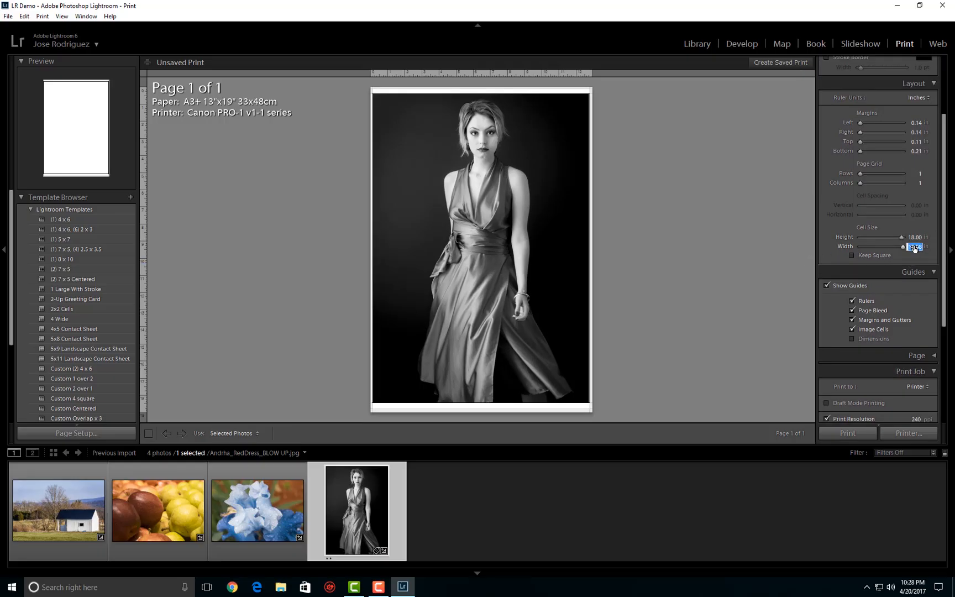
{"action": "type", "text": "12"}
{"action": "key", "text": "Return"}
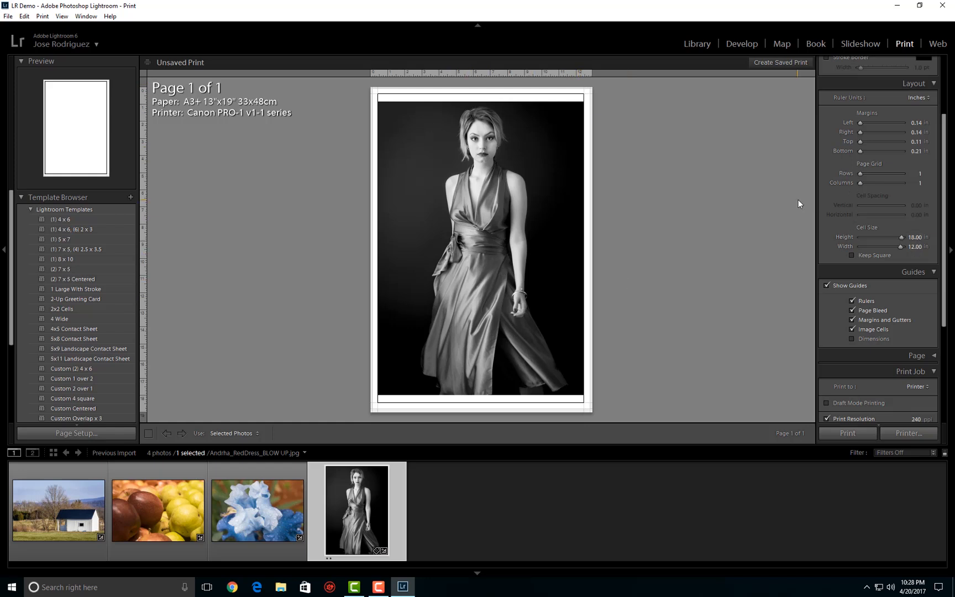
Fill the print cell with the portrait using Zoom to Fill and shift the photo slightly to the left within it
{"action": "left_click_drag", "start_coordinate": [945, 189], "coordinate": [944, 120]}
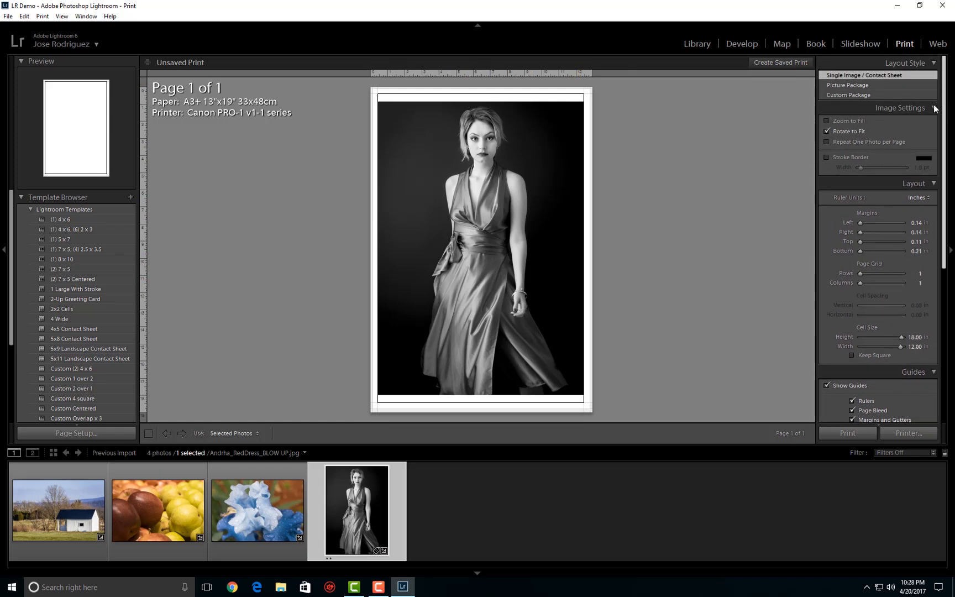
{"action": "left_click", "coordinate": [827, 121]}
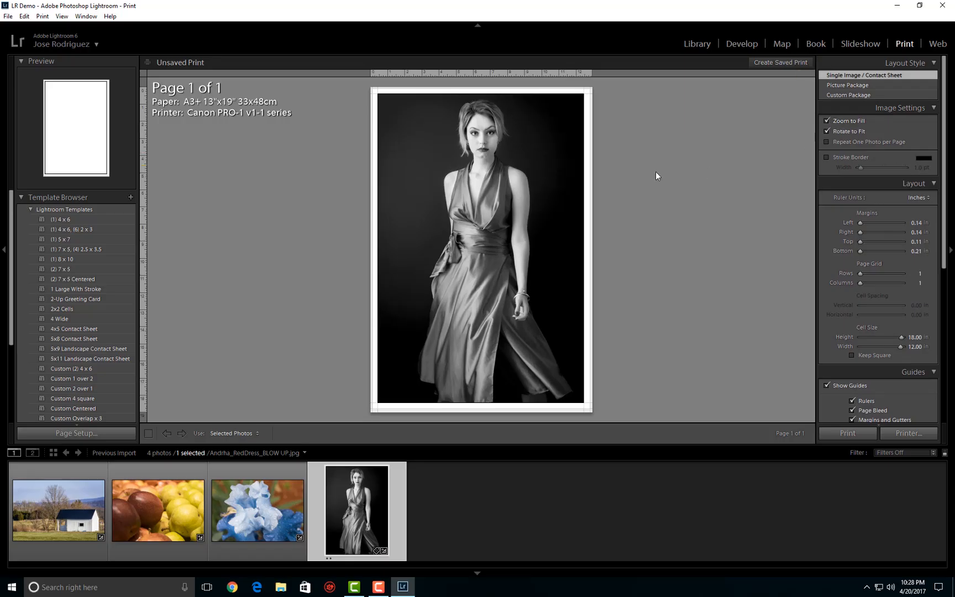
{"action": "left_click_drag", "start_coordinate": [529, 176], "coordinate": [517, 181]}
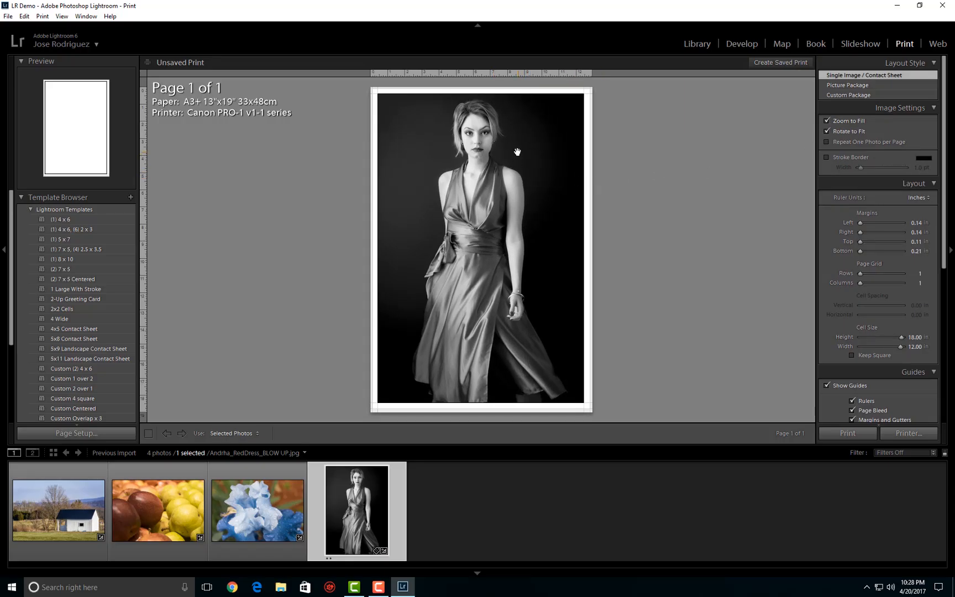
Review the Canon PRO-1 driver properties from the print dialog and close them without printing
{"action": "left_click", "coordinate": [888, 433]}
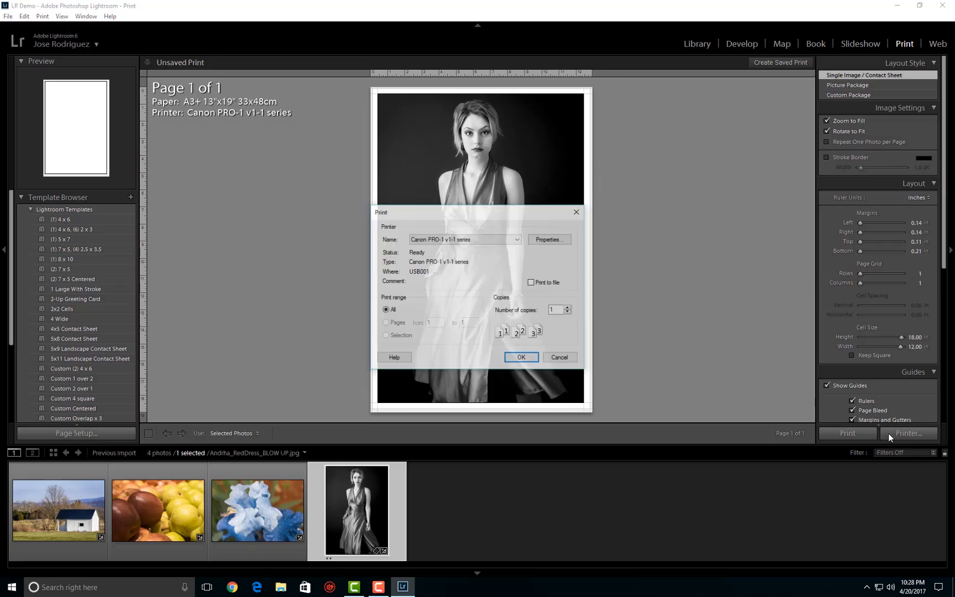
{"action": "mouse_move", "coordinate": [508, 217]}
{"action": "left_mouse_down"}
{"action": "mouse_move", "coordinate": [500, 213]}
{"action": "mouse_move", "coordinate": [493, 228]}
{"action": "mouse_move", "coordinate": [512, 237]}
{"action": "left_mouse_up"}
{"action": "left_click", "coordinate": [549, 261]}
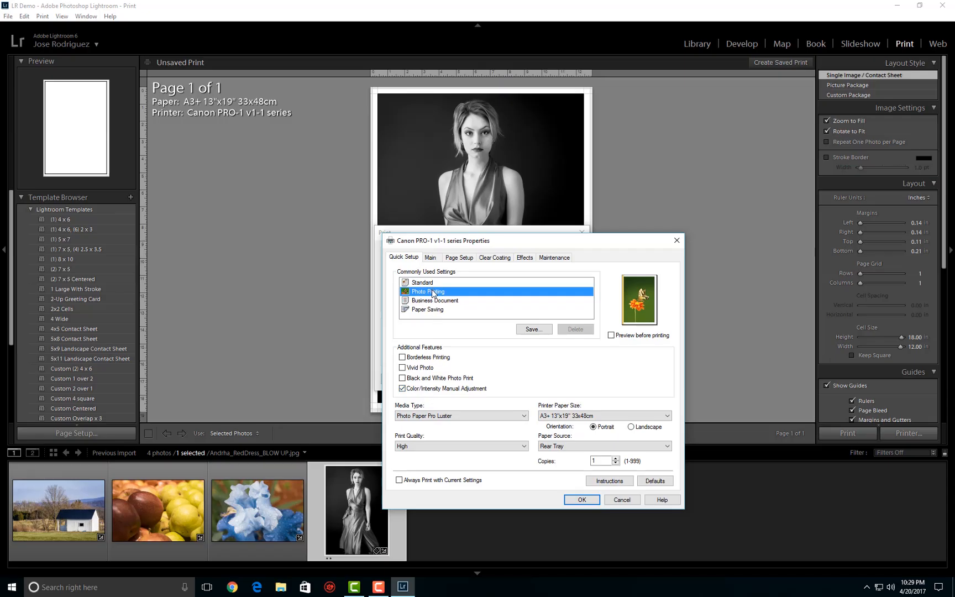
{"action": "left_click", "coordinate": [677, 236]}
Set the print color profile to Canon PRO-1 v1-1 new <LU> 1/2/3 Photo Paper Pro Luster with Relative intent
{"action": "scroll", "coordinate": [952, 347], "scroll_direction": "down", "scroll_amount": 5}
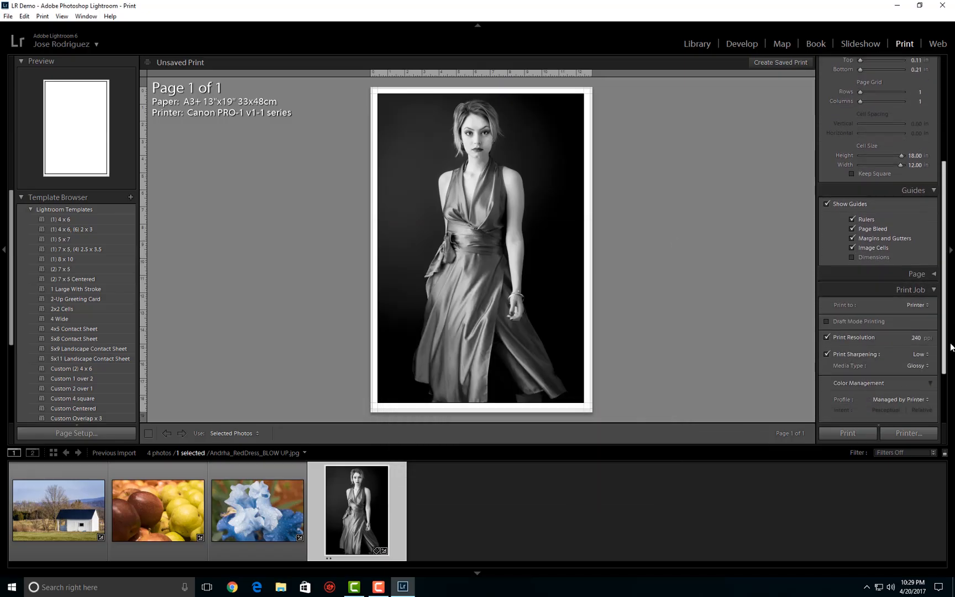
{"action": "scroll", "coordinate": [951, 347], "scroll_direction": "down", "scroll_amount": 3}
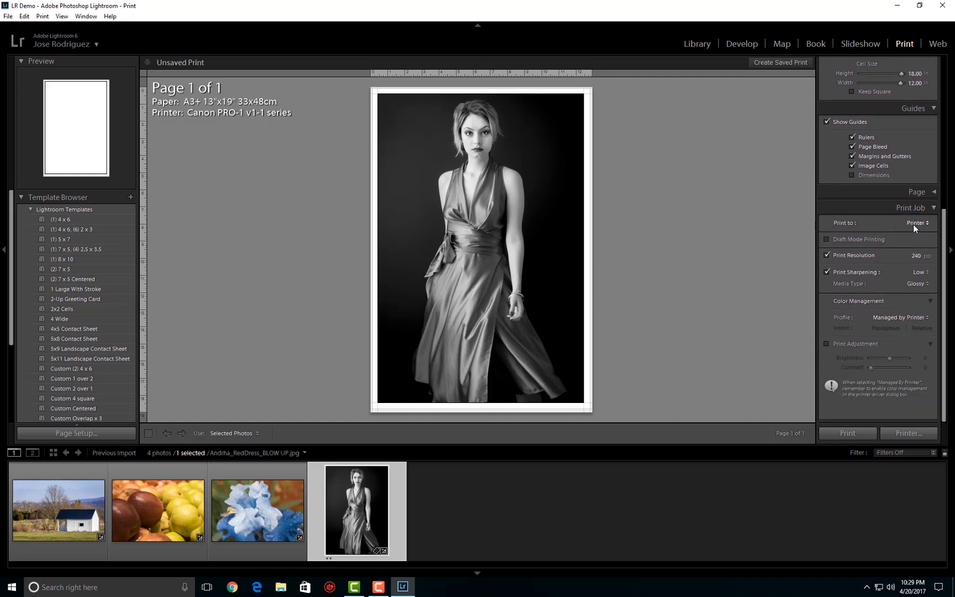
{"action": "left_click", "coordinate": [887, 319]}
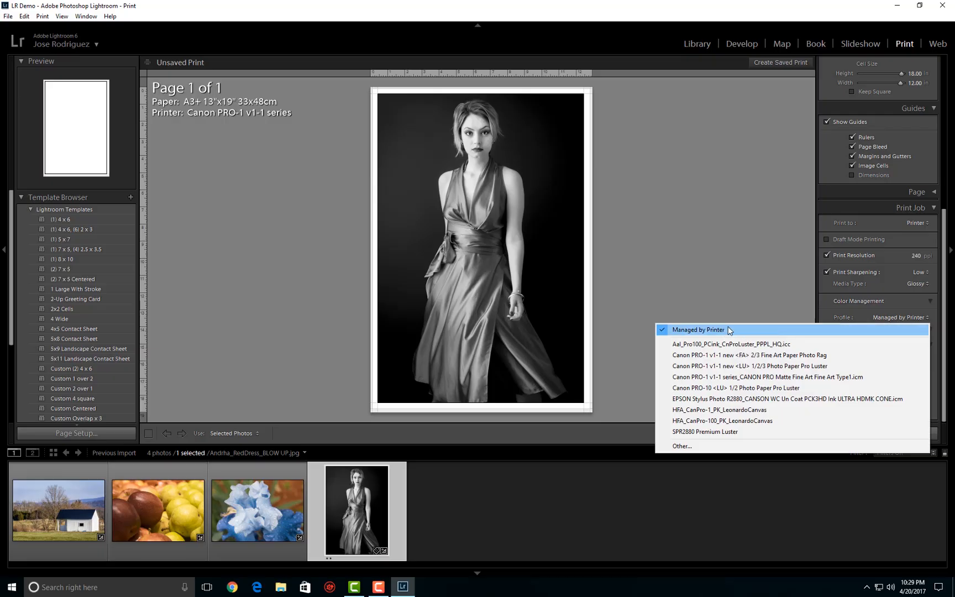
{"action": "left_click", "coordinate": [708, 367]}
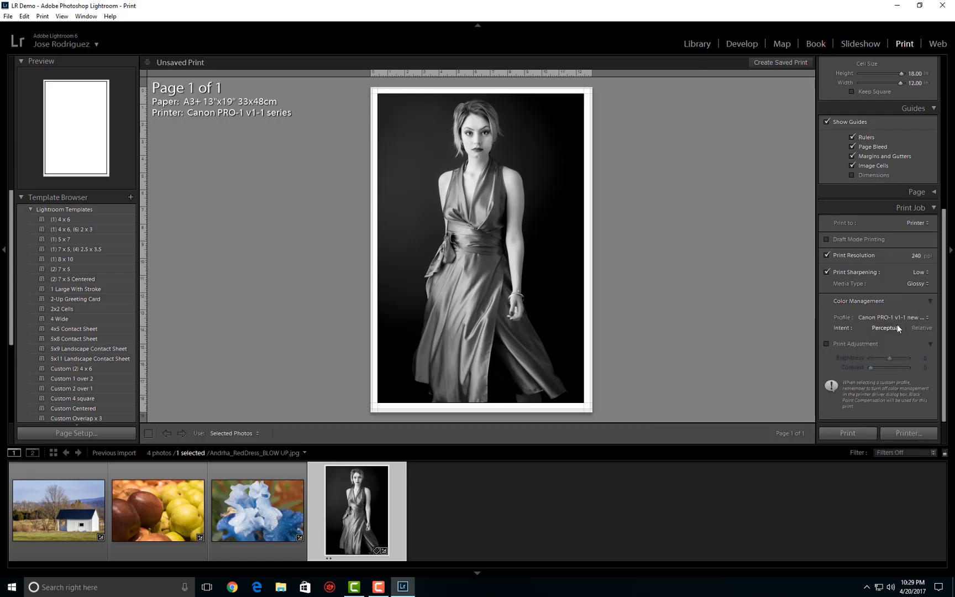
{"action": "left_click", "coordinate": [922, 329]}
Set the print resolution to 300 ppi and the print sharpening to Standard for Glossy media
{"action": "left_click", "coordinate": [915, 256]}
{"action": "type", "text": "300"}
{"action": "left_click", "coordinate": [919, 272]}
{"action": "left_click", "coordinate": [909, 294]}
{"action": "left_click", "coordinate": [917, 285]}
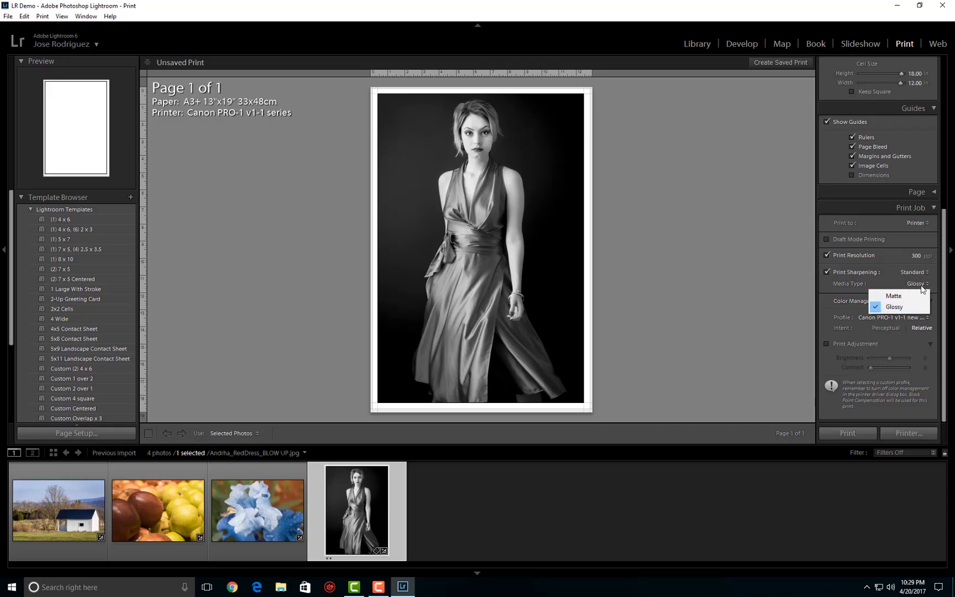
{"action": "left_click", "coordinate": [922, 285]}
{"action": "left_click", "coordinate": [921, 284]}
{"action": "left_click", "coordinate": [891, 308]}
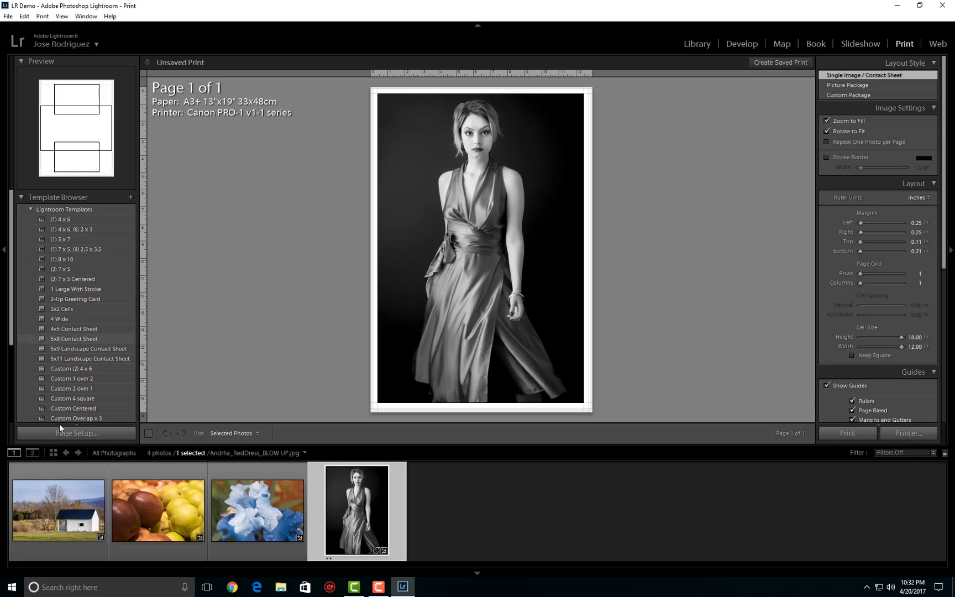
Apply the 4x5 Contact Sheet template and add the flower, fruit and barn photos to the portrait on the sheet
{"action": "left_click", "coordinate": [75, 330]}
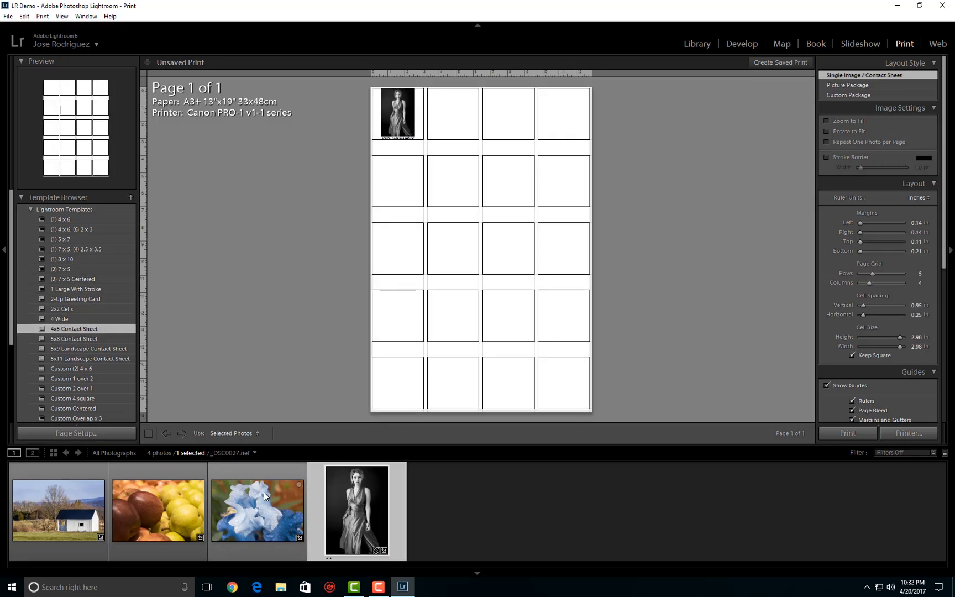
{"action": "left_click", "coordinate": [264, 492], "text": "ctrl"}
{"action": "left_click", "coordinate": [163, 487], "text": "ctrl"}
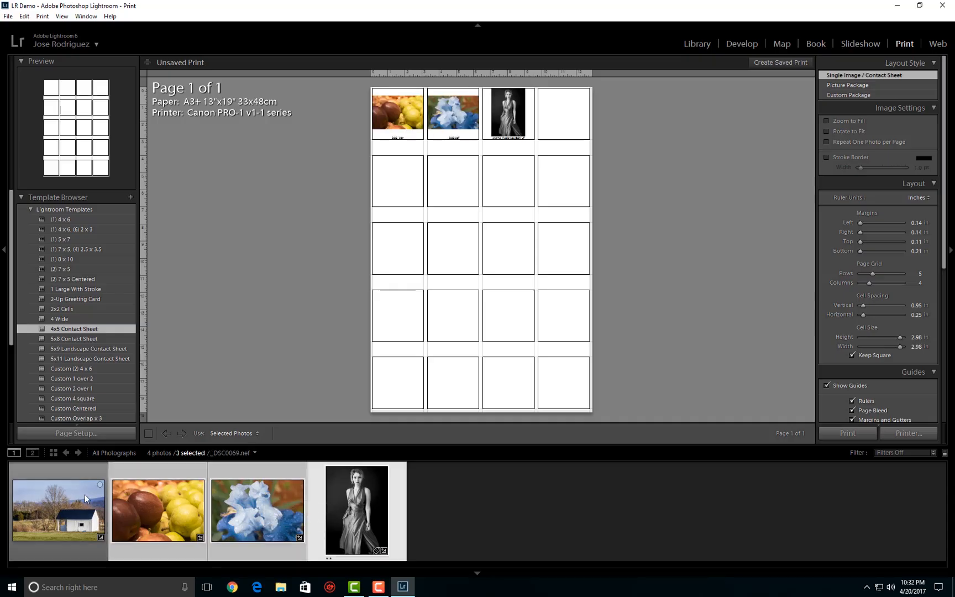
{"action": "left_click", "coordinate": [85, 494], "text": "ctrl"}
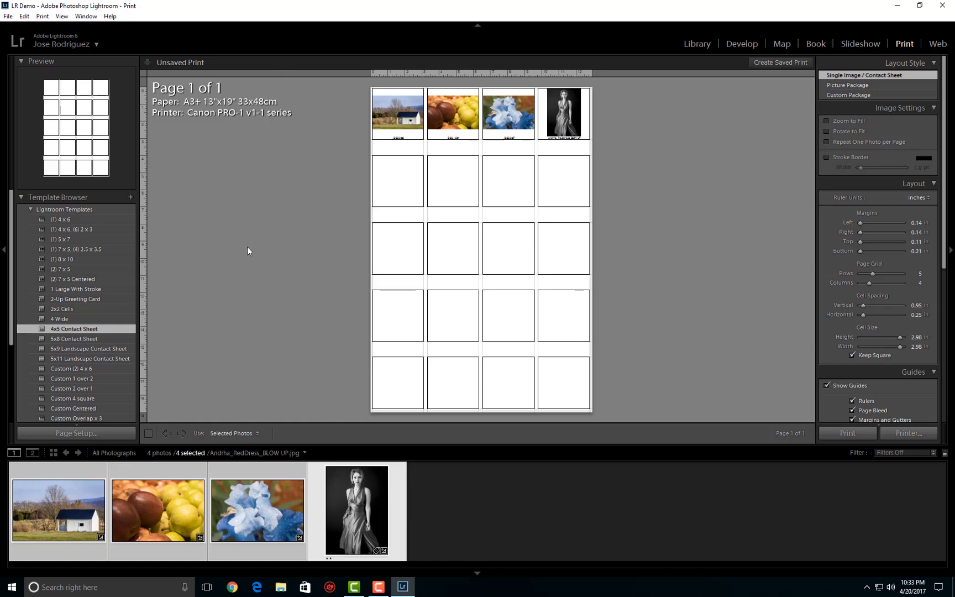
Start exporting the four selected photos to the hard drive, choosing New folder on the Desktop as the destination
{"action": "left_click", "coordinate": [9, 16]}
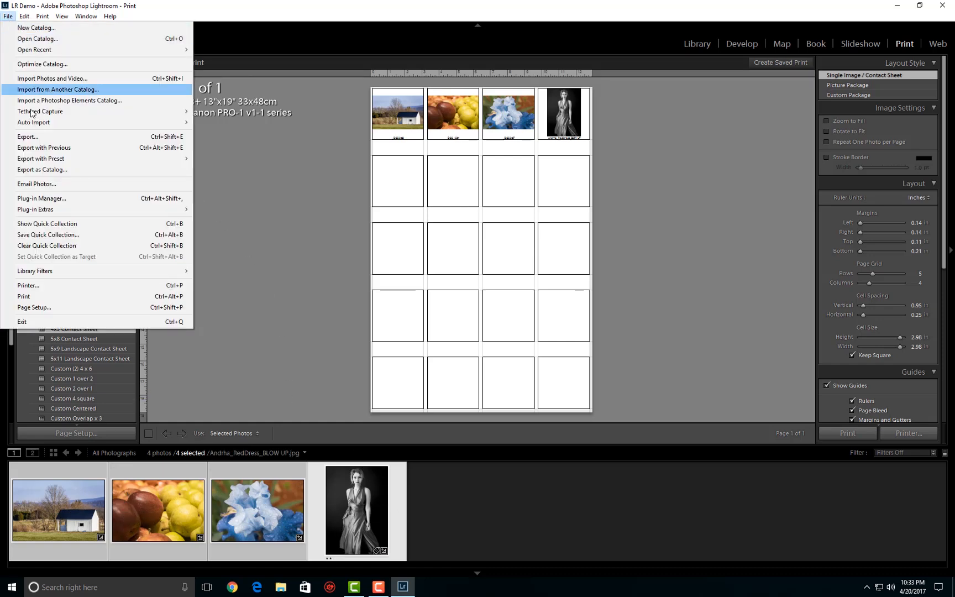
{"action": "left_click", "coordinate": [33, 136]}
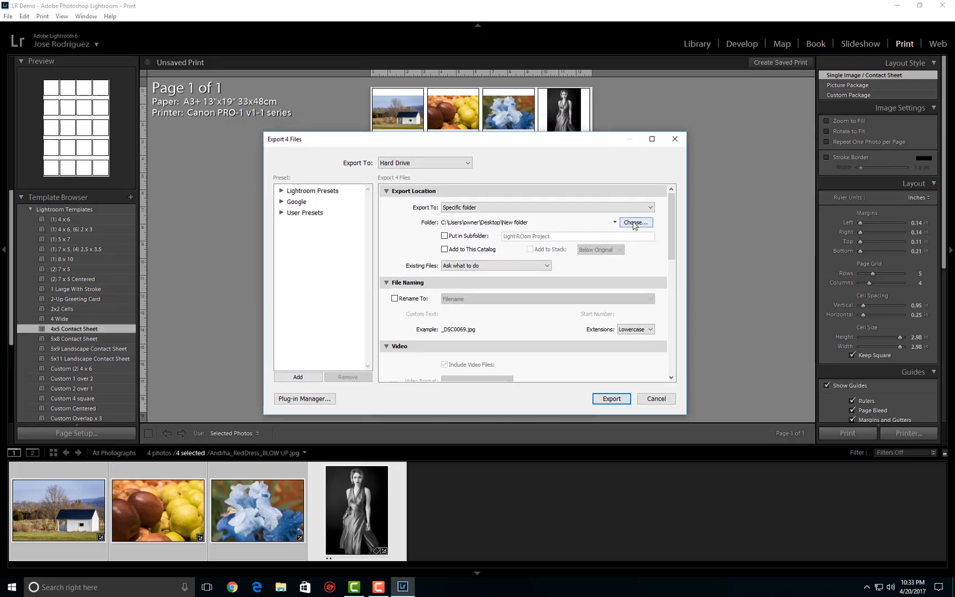
{"action": "left_click", "coordinate": [634, 223]}
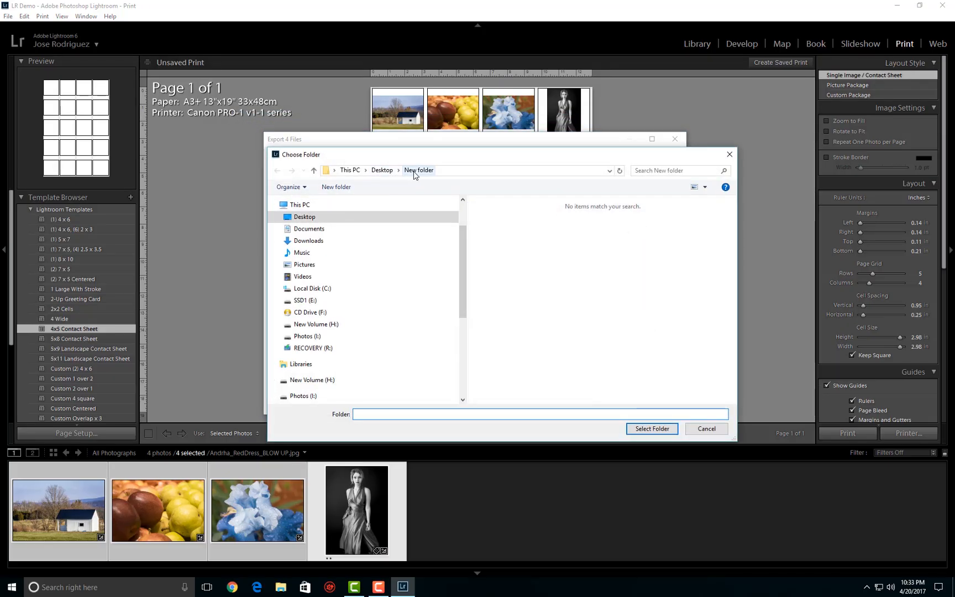
{"action": "left_click", "coordinate": [419, 171]}
{"action": "left_click", "coordinate": [637, 426]}
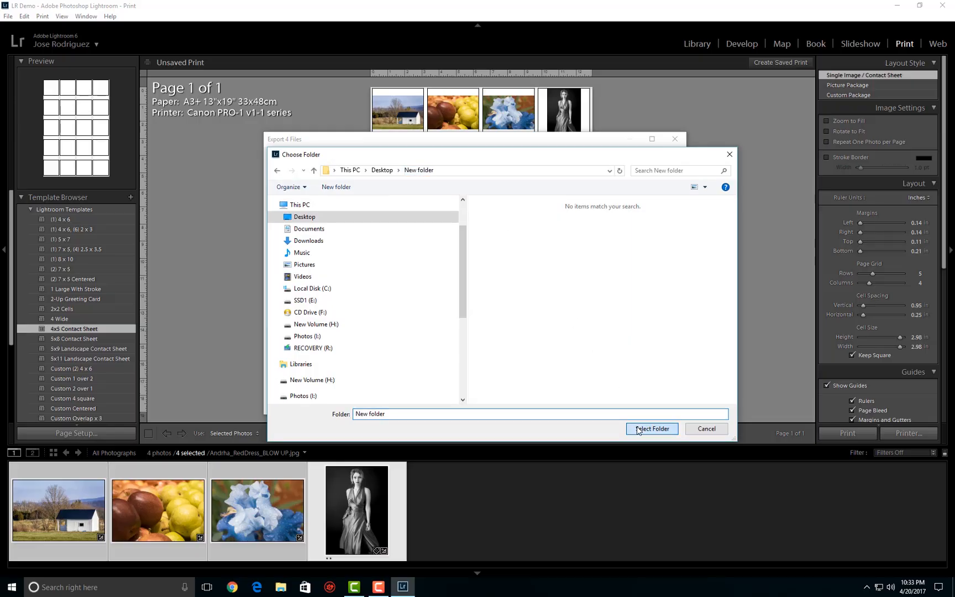
Choose JPEG as the export image format and look through the remaining export settings
{"action": "left_click_drag", "start_coordinate": [671, 212], "coordinate": [679, 296]}
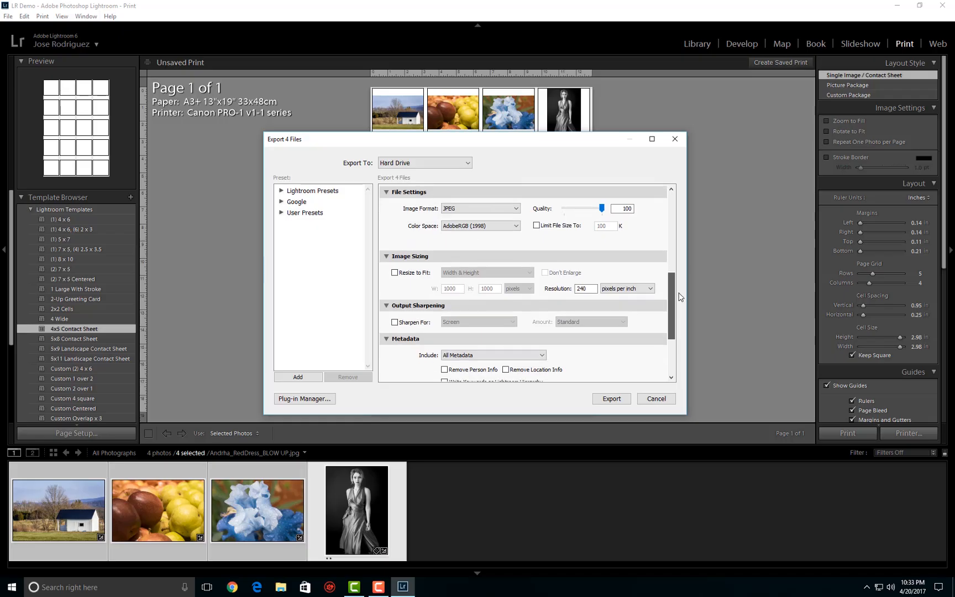
{"action": "left_click", "coordinate": [482, 209]}
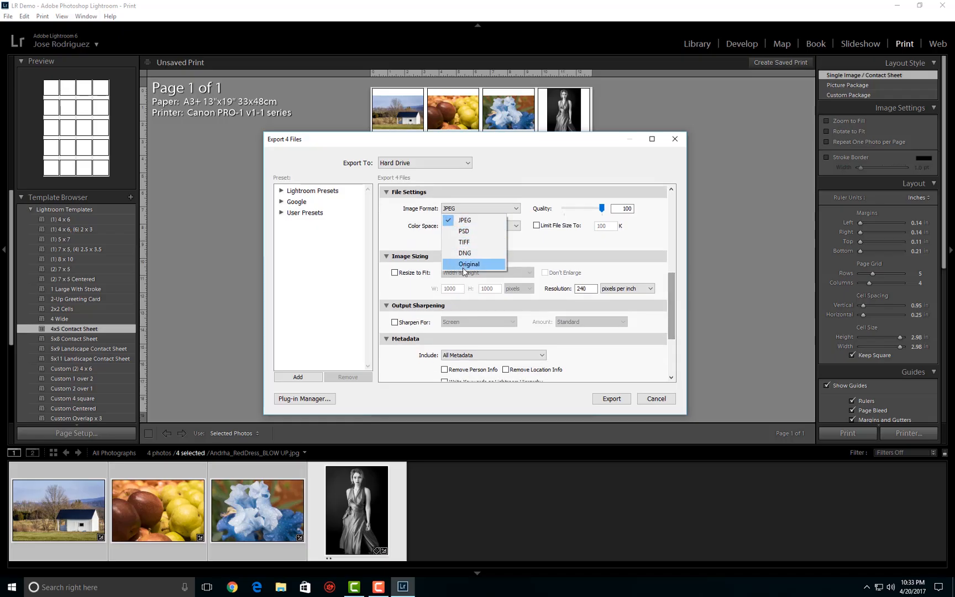
{"action": "left_click", "coordinate": [468, 219]}
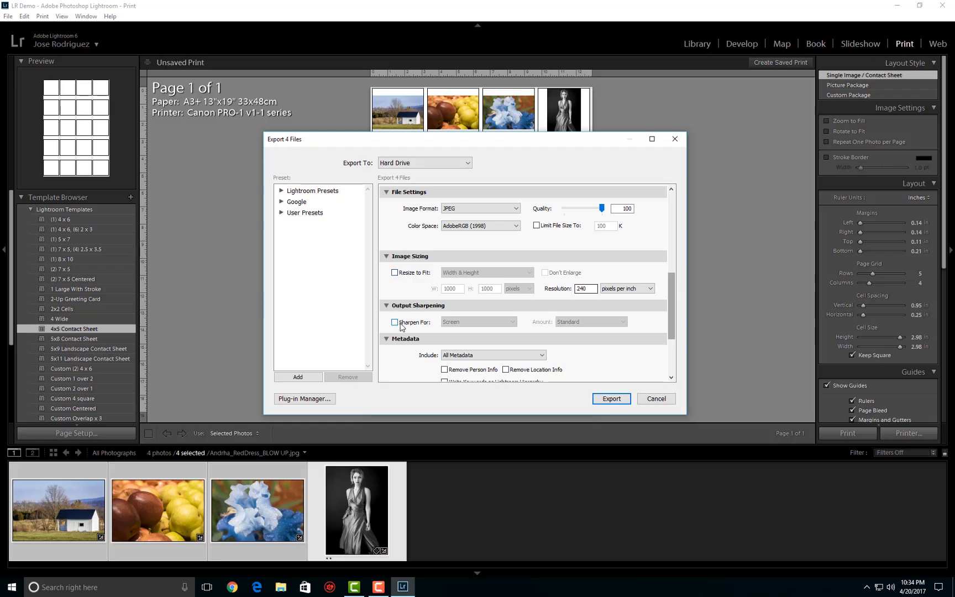
{"action": "scroll", "coordinate": [462, 292], "scroll_direction": "down", "scroll_amount": 3}
{"action": "scroll", "coordinate": [471, 307], "scroll_direction": "up", "scroll_amount": 10}
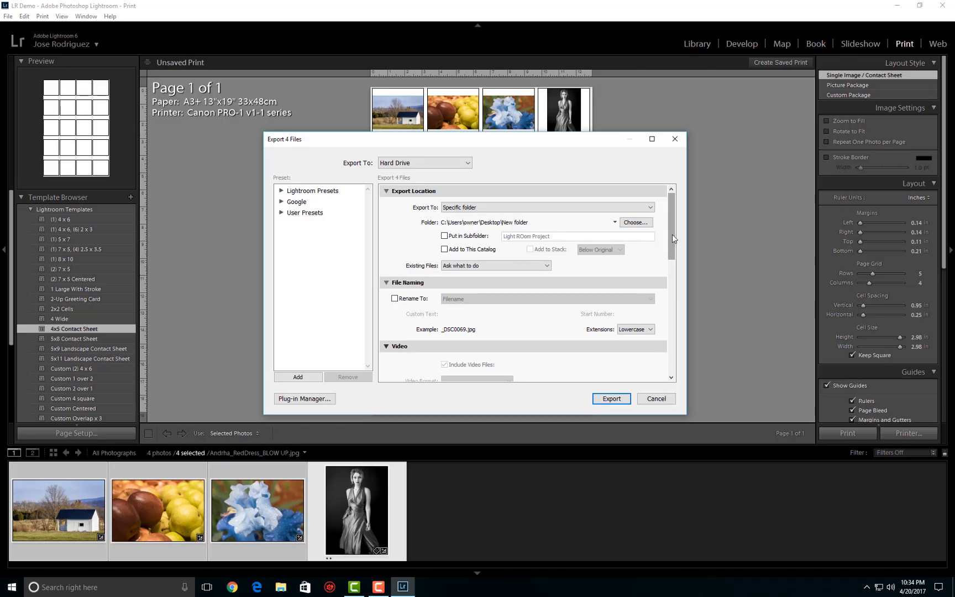
Set the export color space to AdobeRGB (1998) after trying sRGB, and export the four photos
{"action": "left_click_drag", "start_coordinate": [672, 238], "coordinate": [669, 269]}
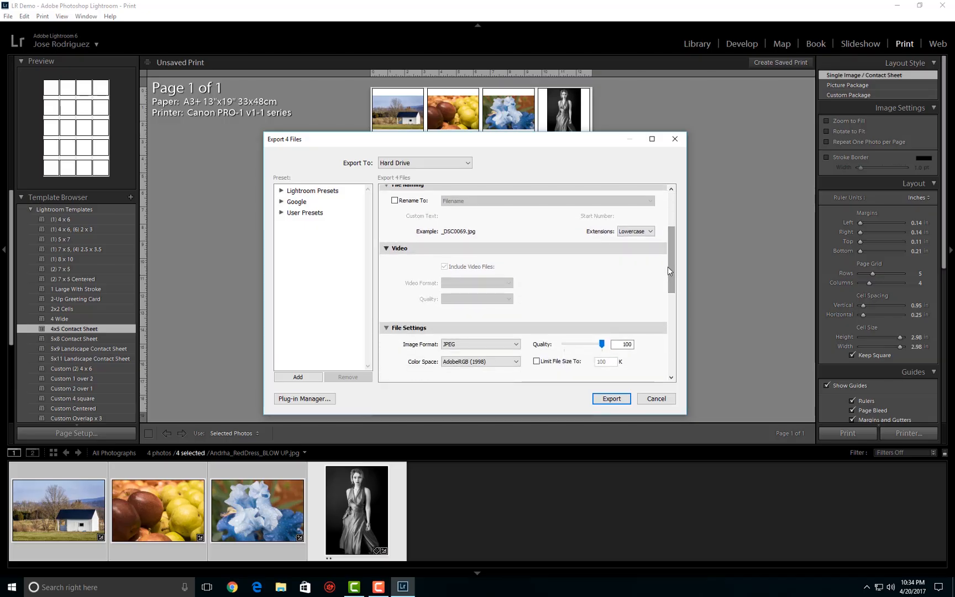
{"action": "left_click", "coordinate": [514, 362]}
{"action": "left_click", "coordinate": [464, 375]}
{"action": "left_click", "coordinate": [488, 360]}
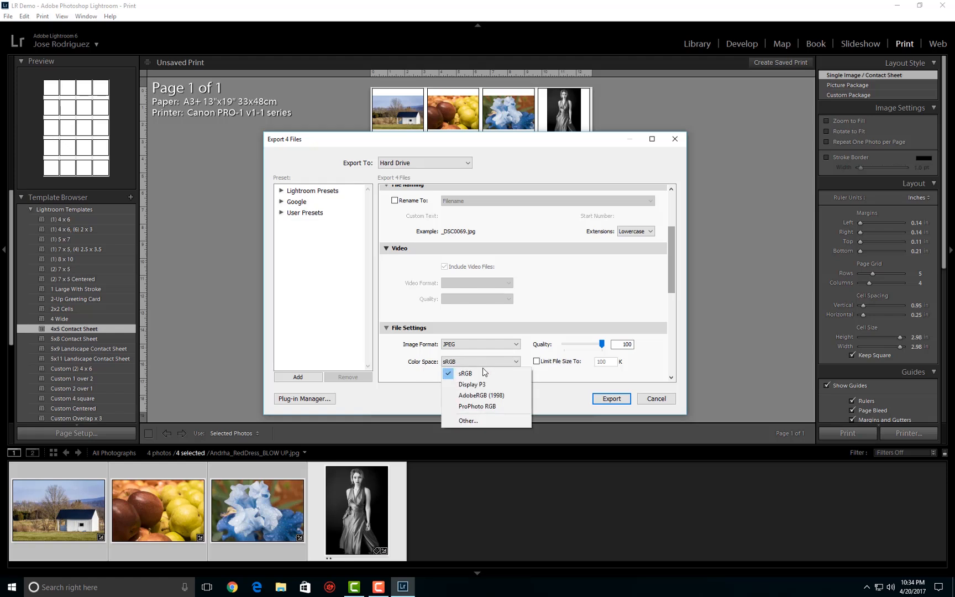
{"action": "left_click", "coordinate": [470, 396]}
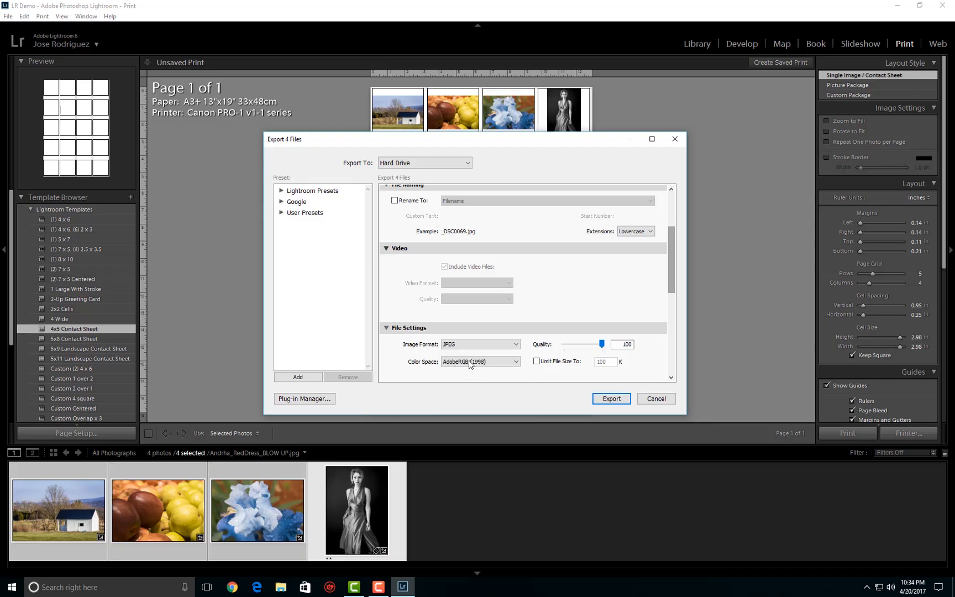
{"action": "left_click", "coordinate": [602, 398]}
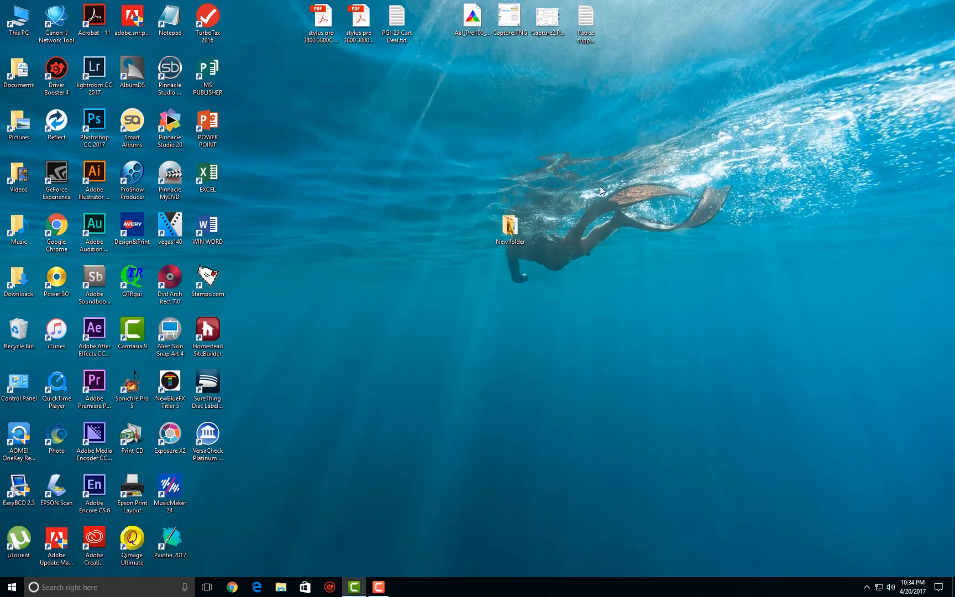
Close Lightroom and examine the exported image files in New folder on the desktop, enlarging its window
{"action": "left_click", "coordinate": [943, 5]}
{"action": "double_click", "coordinate": [510, 226]}
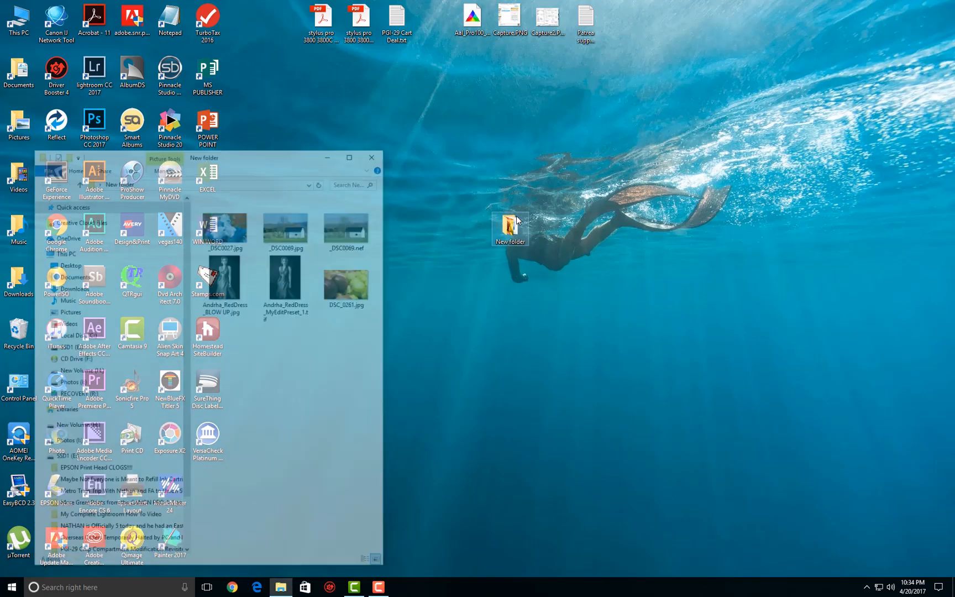
{"action": "left_click_drag", "start_coordinate": [264, 159], "coordinate": [471, 100]}
{"action": "left_click_drag", "start_coordinate": [594, 242], "coordinate": [812, 243]}
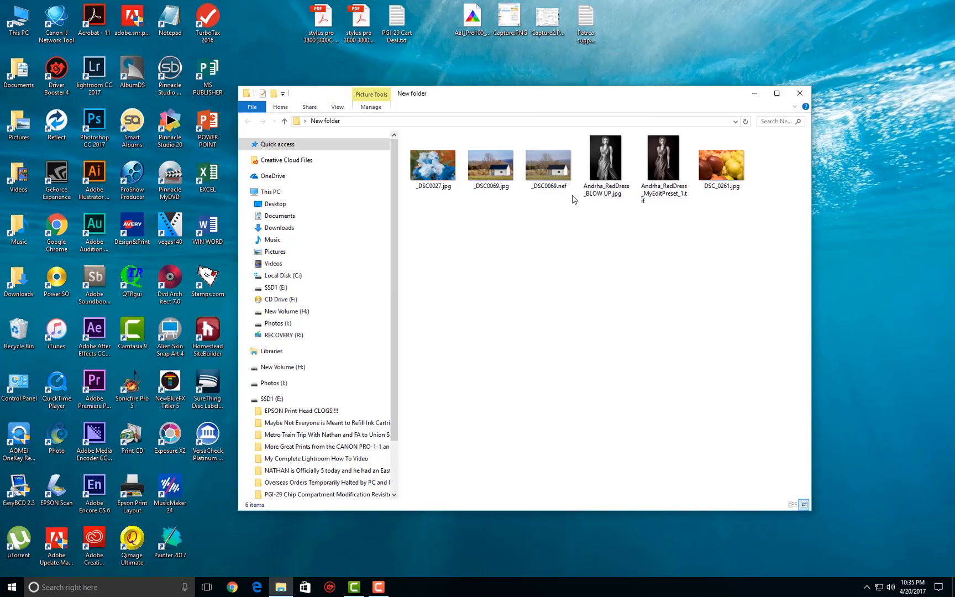
{"action": "mouse_move", "coordinate": [427, 170]}
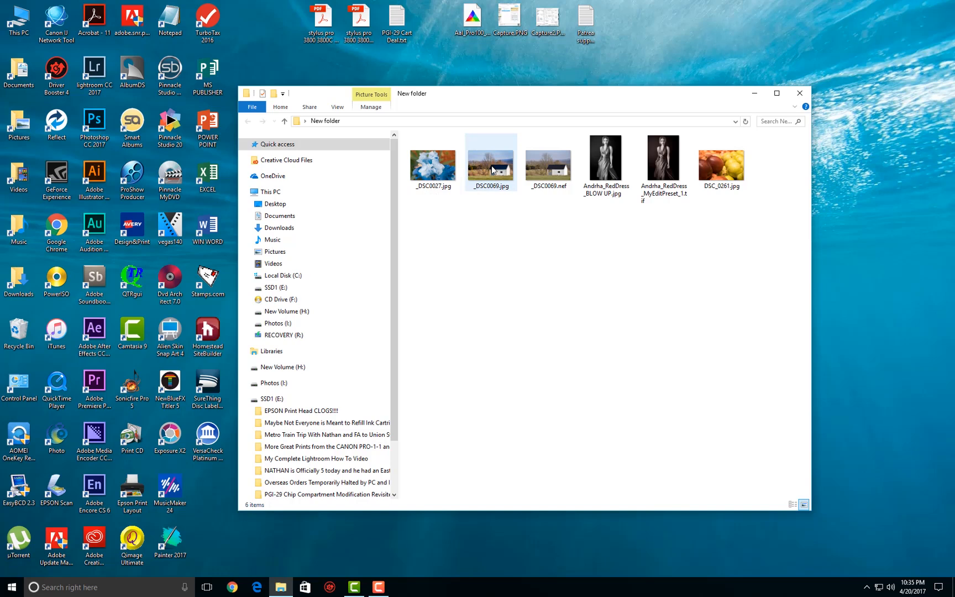
{"action": "mouse_move", "coordinate": [493, 170]}
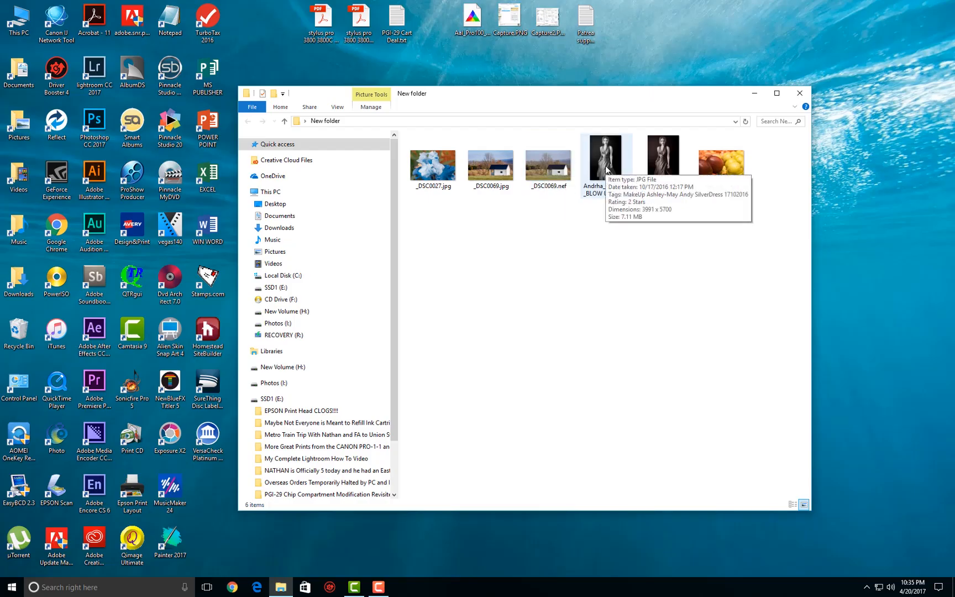
{"action": "mouse_move", "coordinate": [668, 167]}
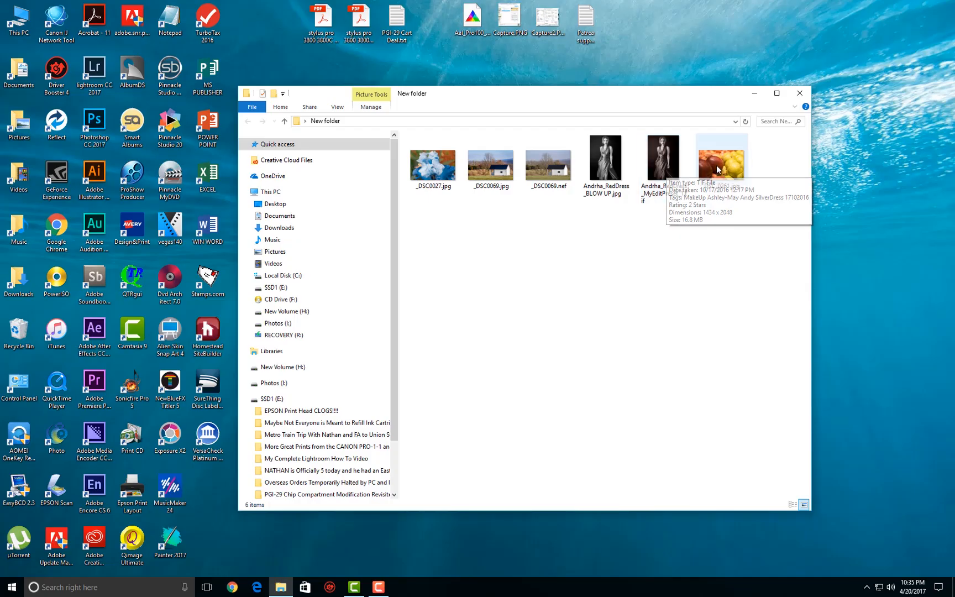
{"action": "mouse_move", "coordinate": [721, 168]}
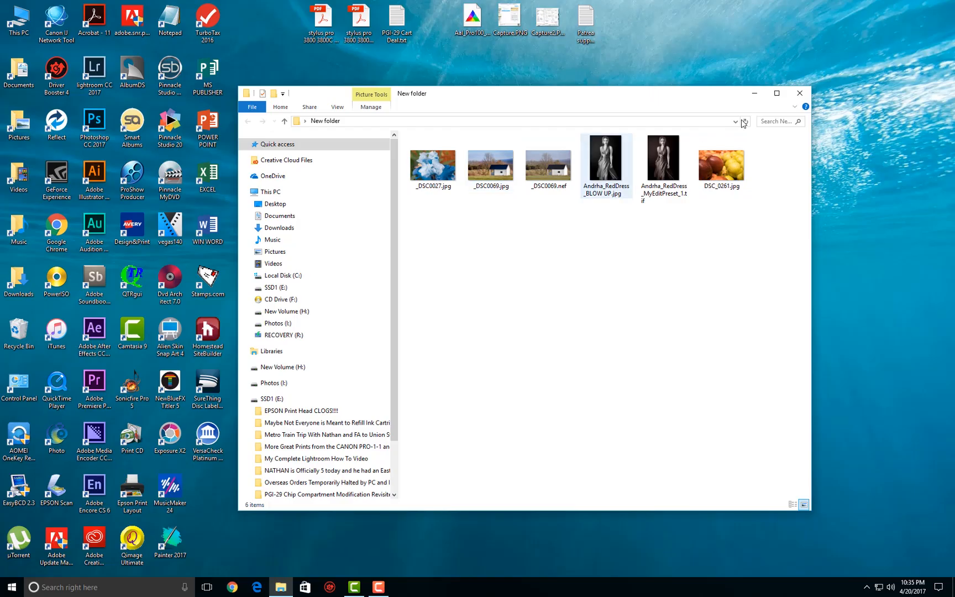
Close the folder window and move New folder closer to the desktop's shortcut columns
{"action": "left_click", "coordinate": [802, 93]}
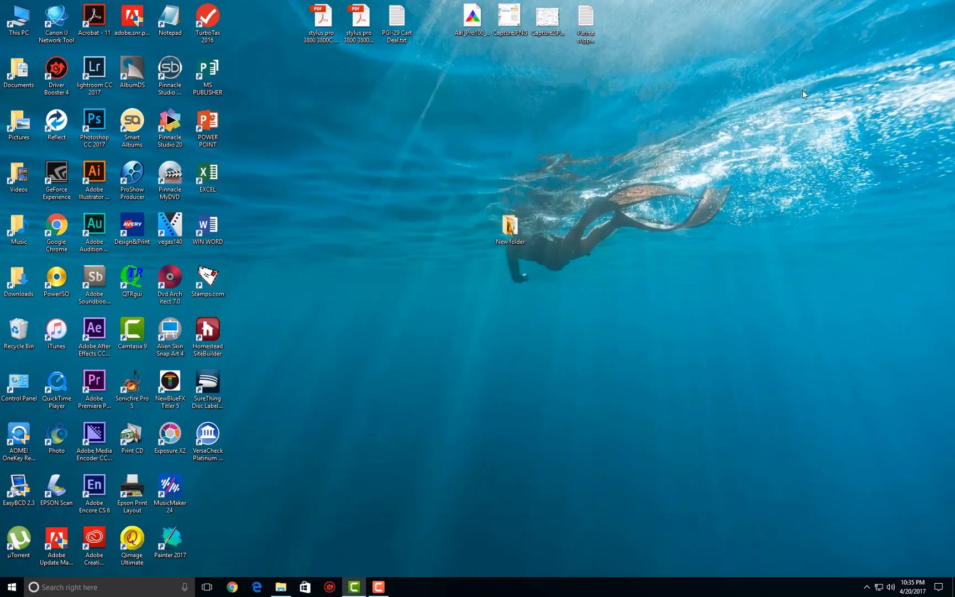
{"action": "left_click_drag", "start_coordinate": [517, 242], "coordinate": [366, 190]}
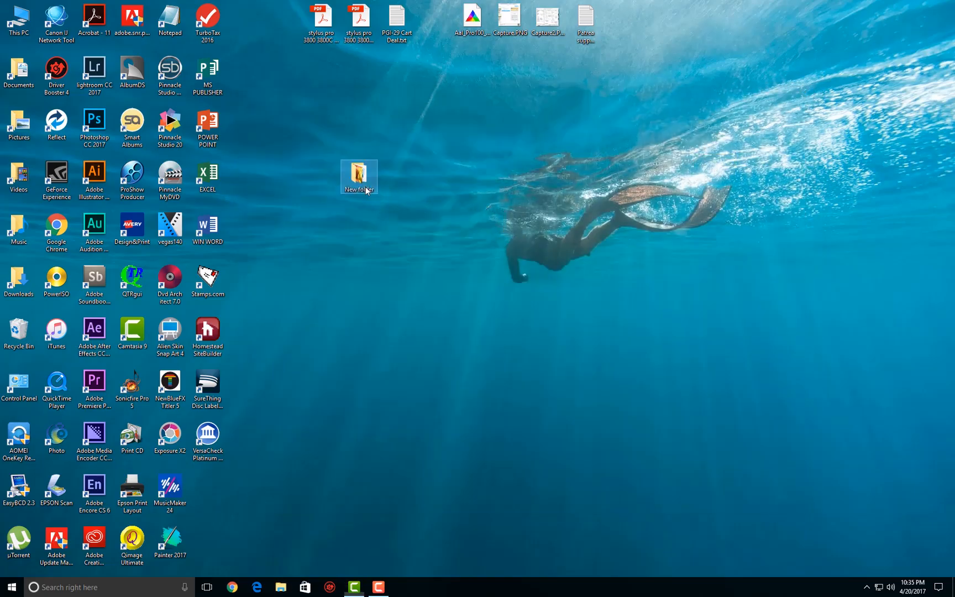